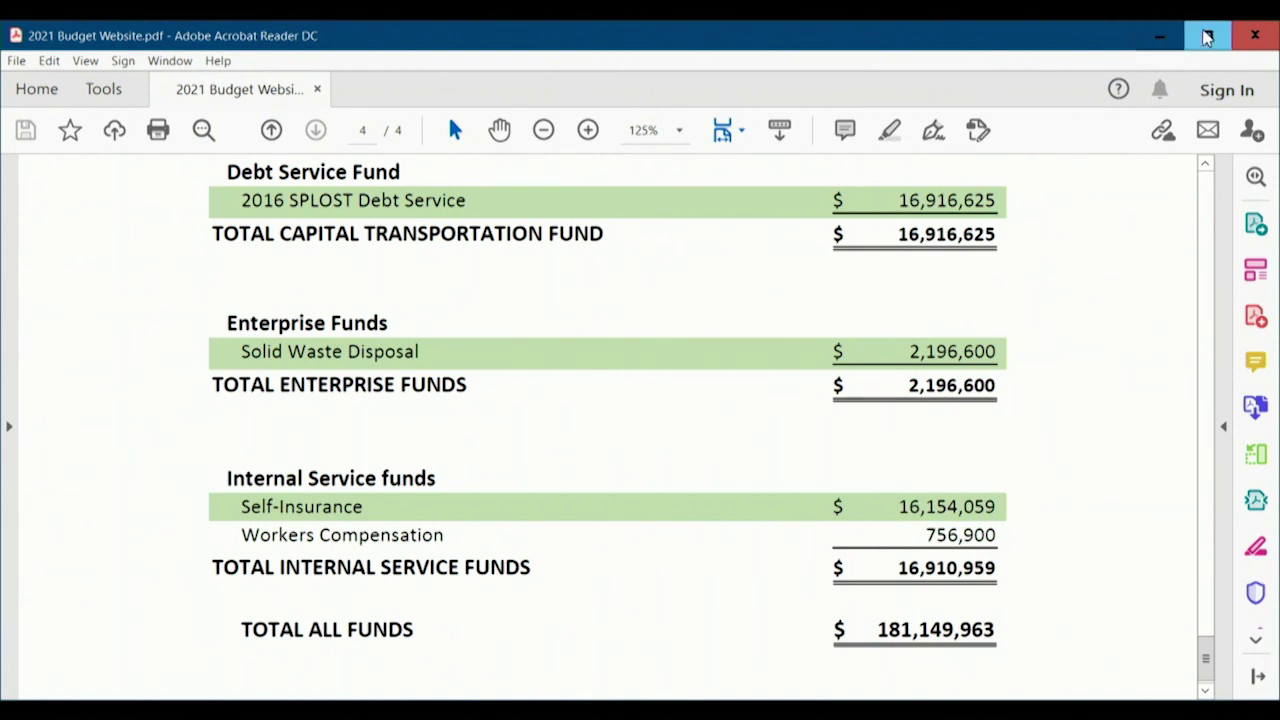
- Close the 2021 budget PDF and, in the Excel GF summary sheet, review the per-chair budget items and the 12/15 changes before BOC adoption
click(1257, 38)
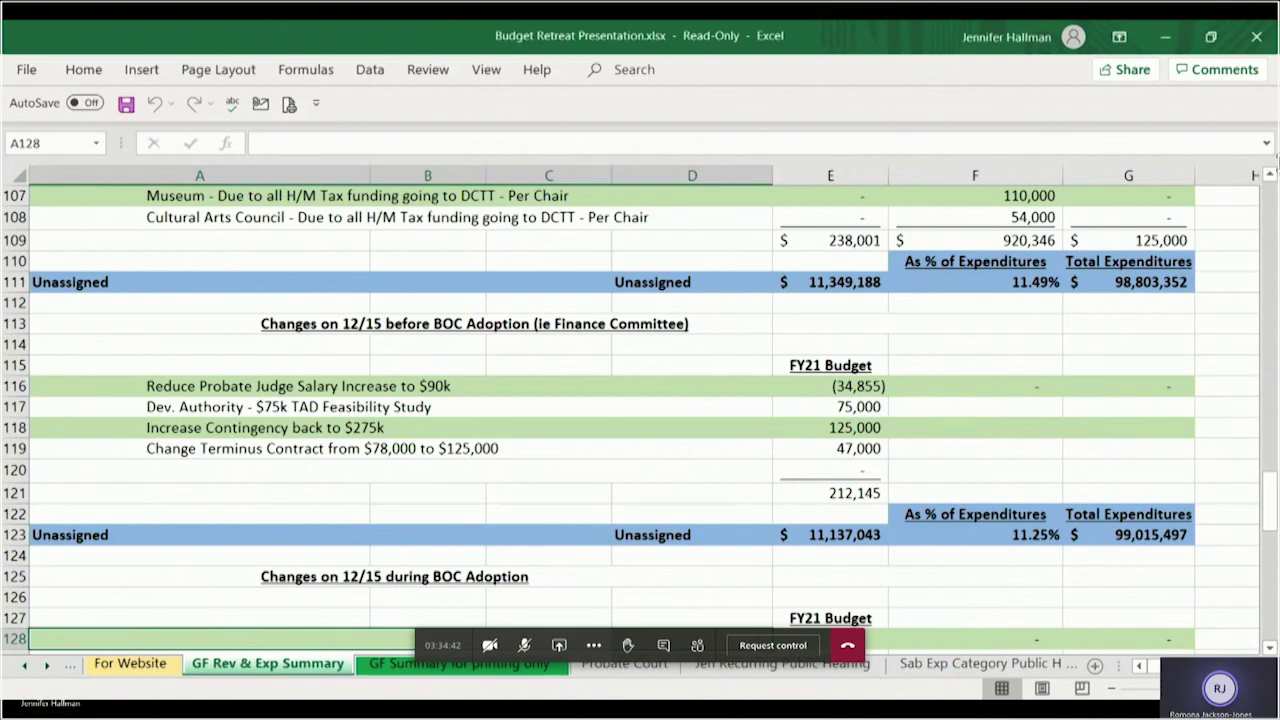
scroll(1268, 177, up, 4)
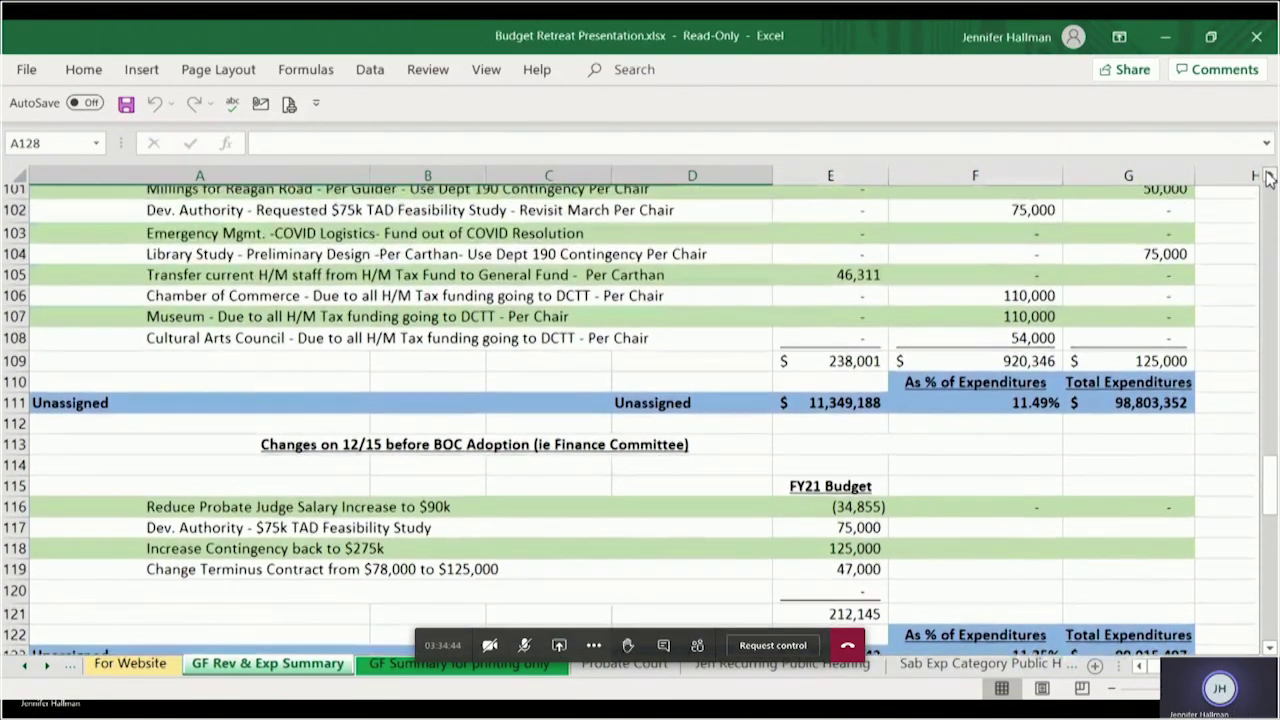
scroll(1268, 177, up, 2)
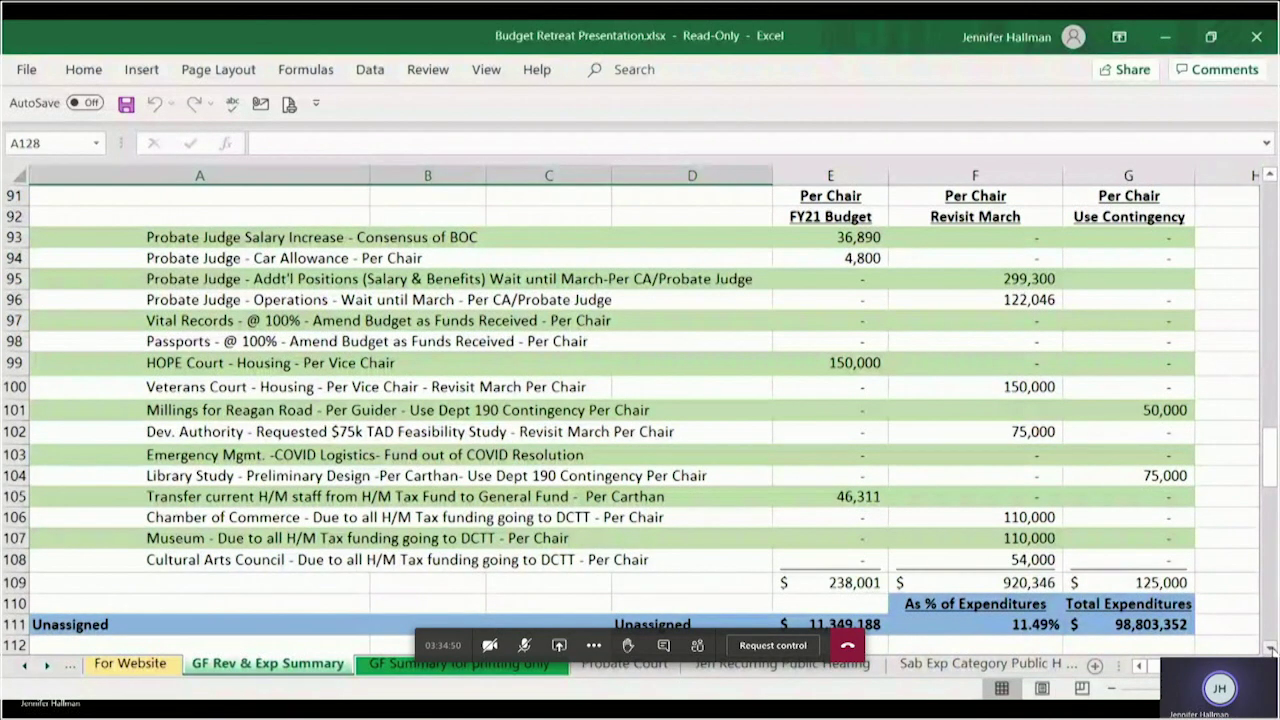
scroll(1270, 649, down, 1)
scroll(1270, 649, down, 3)
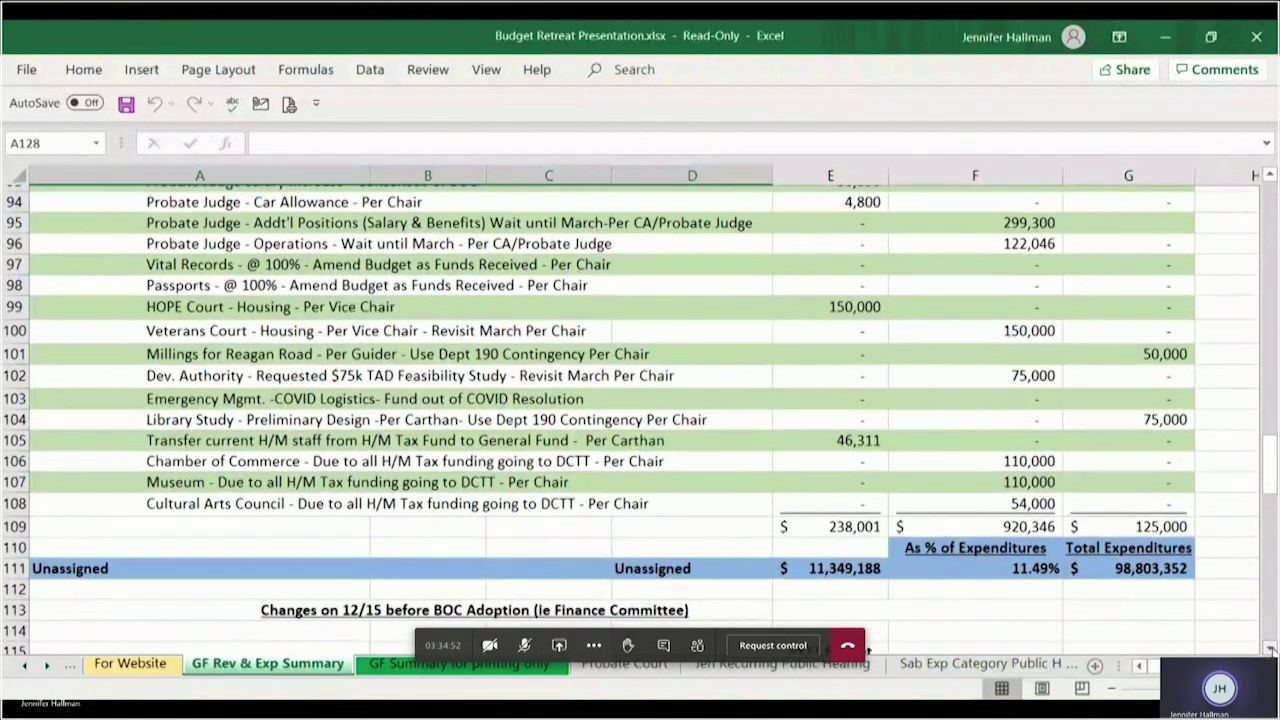
scroll(1270, 649, down, 2)
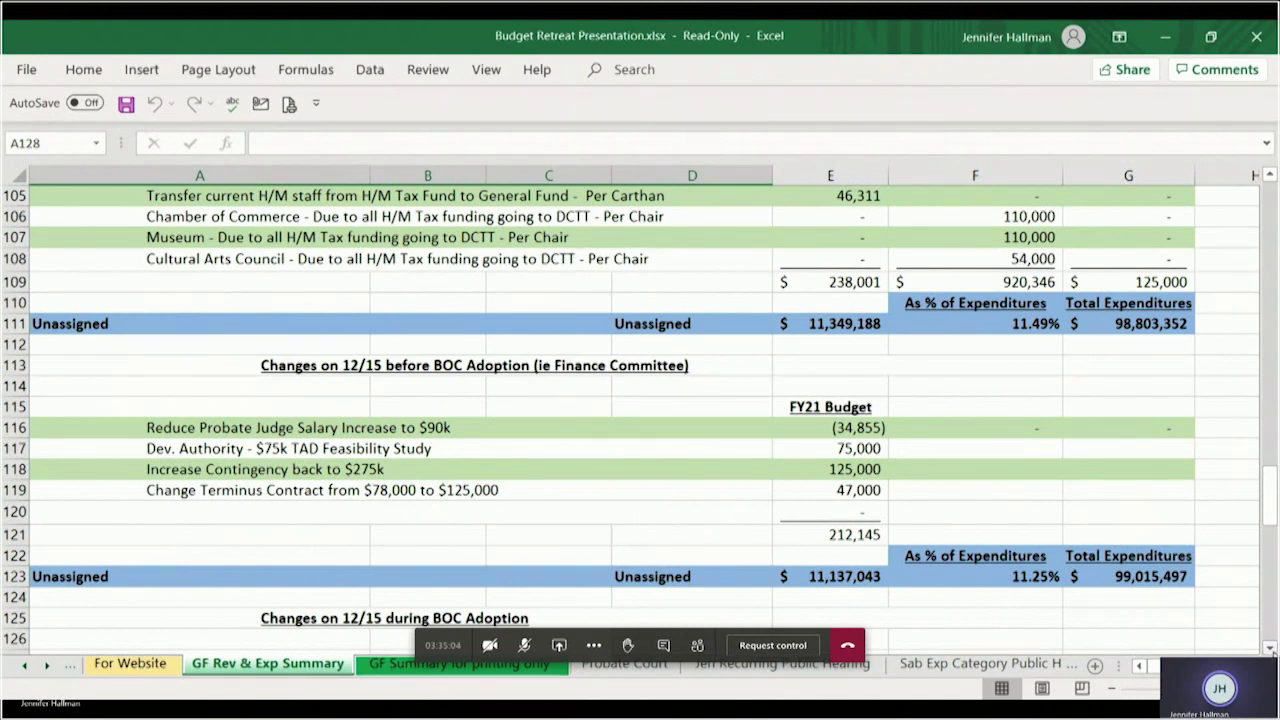
click(1269, 648)
click(1269, 648)
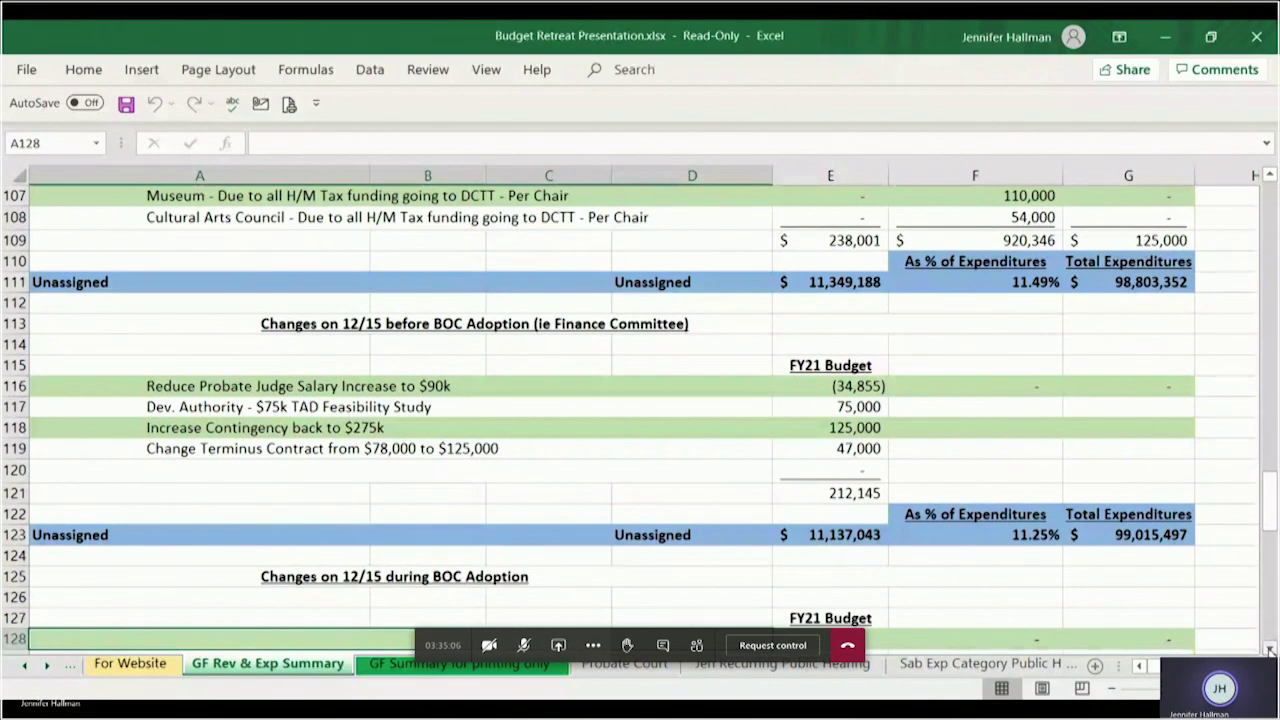
click(1269, 648)
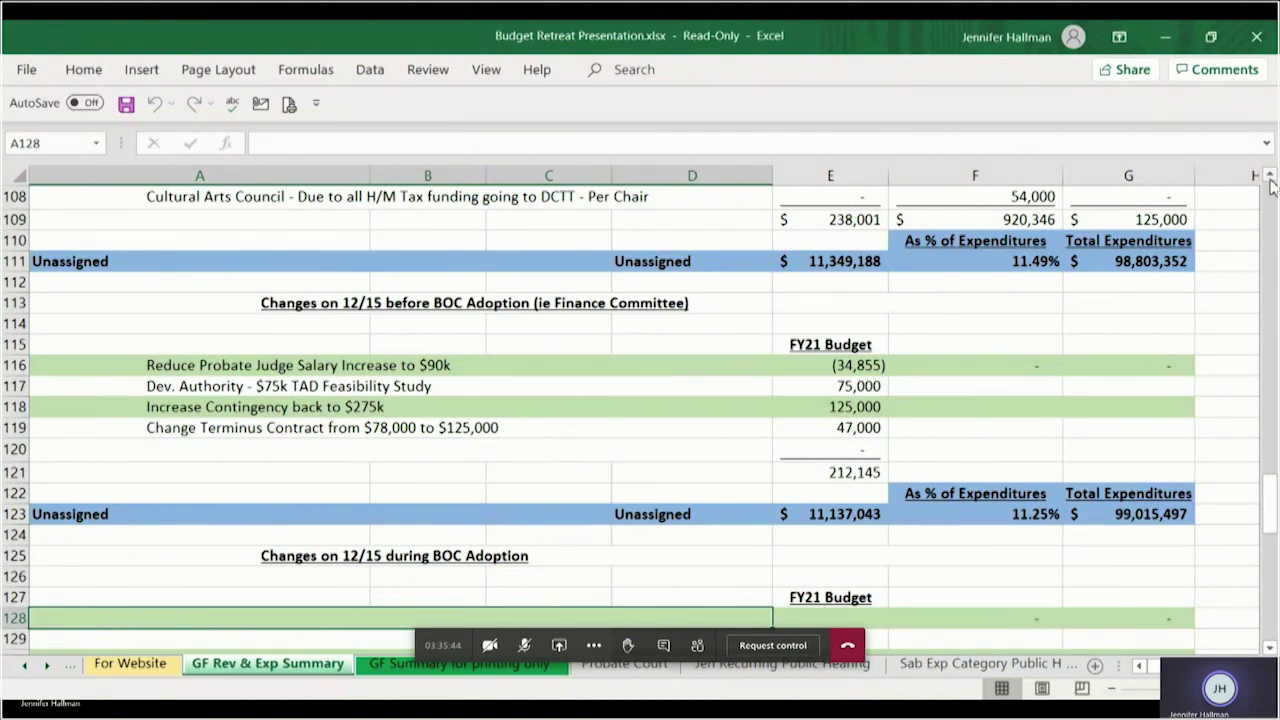
scroll(1270, 178, up, 4)
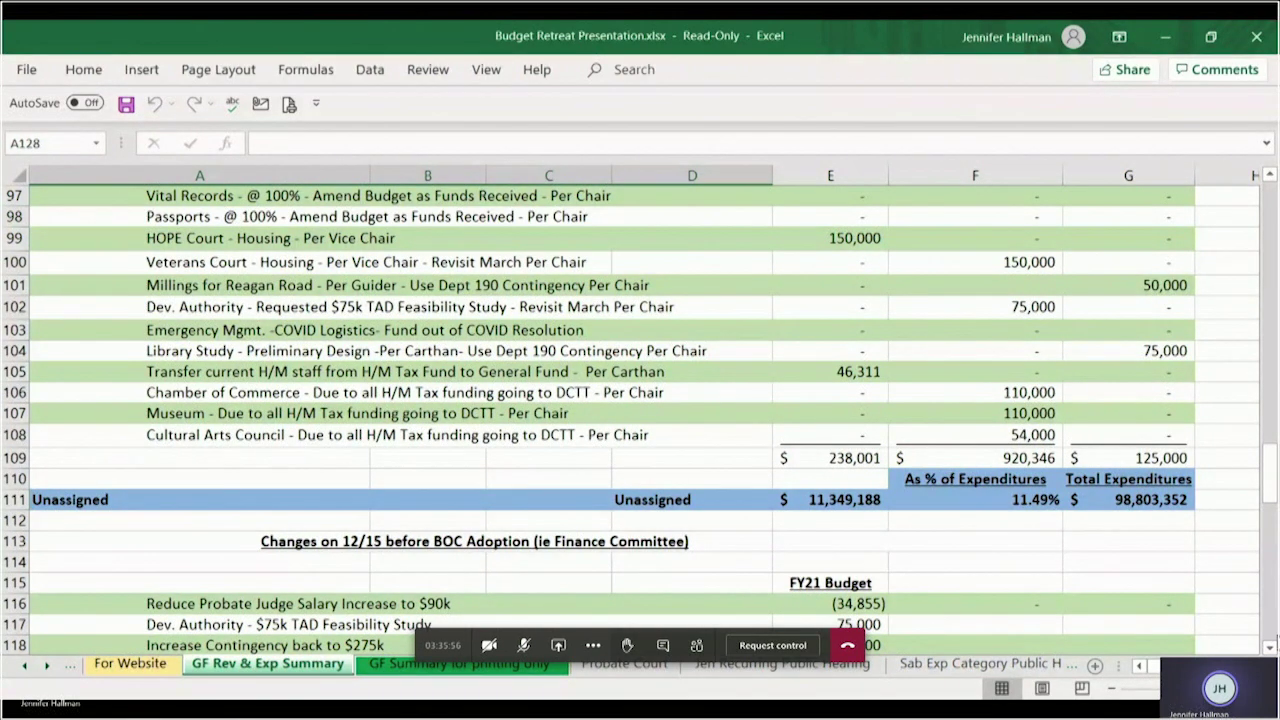
click(1270, 647)
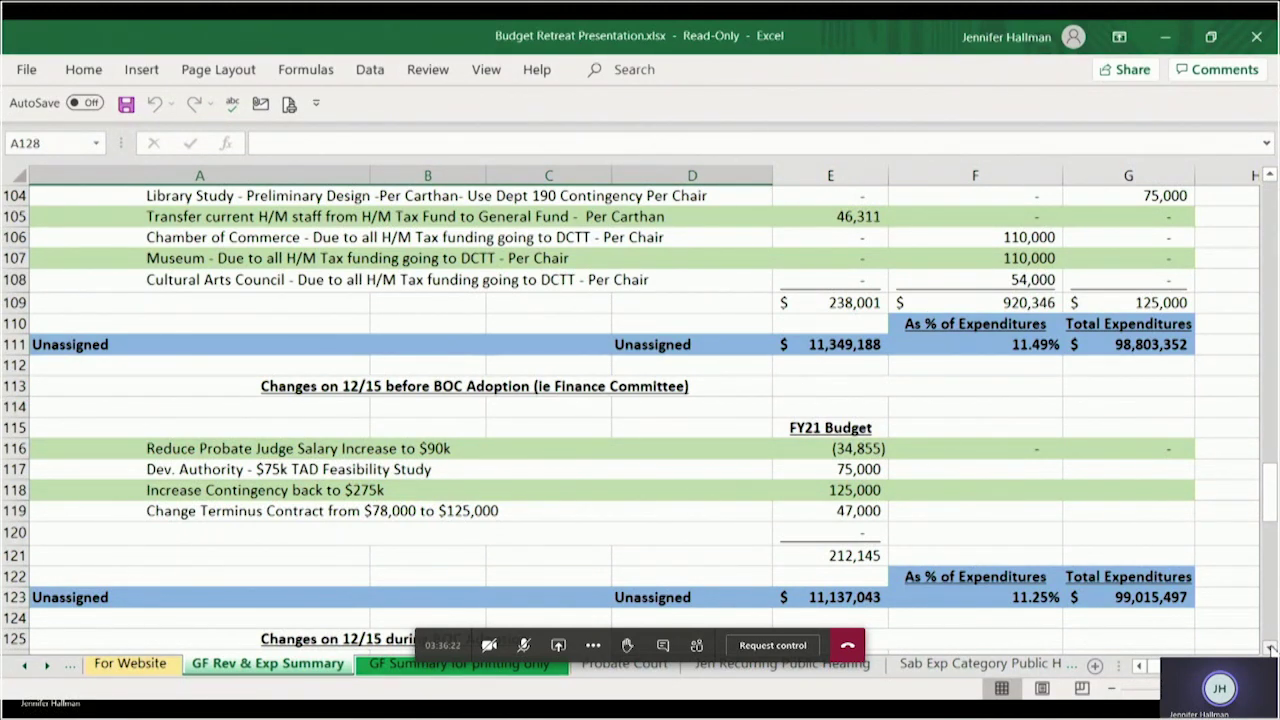
scroll(640, 420, down, 1)
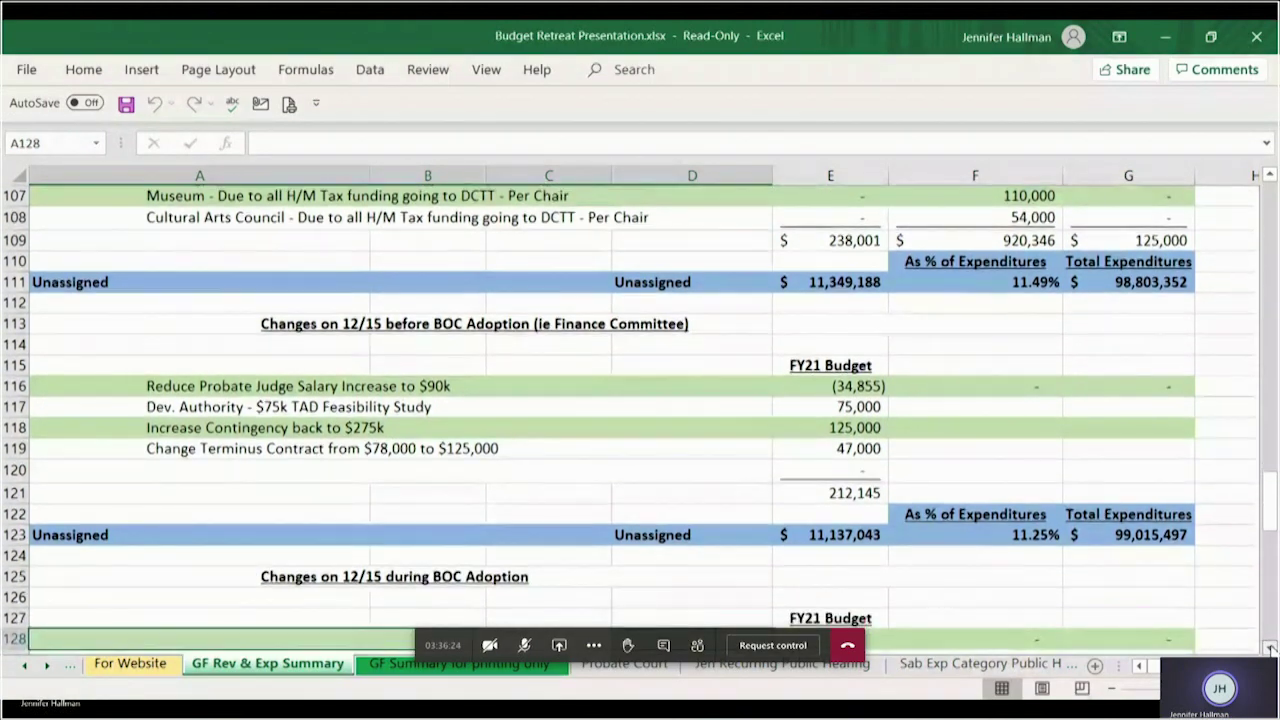
click(1270, 648)
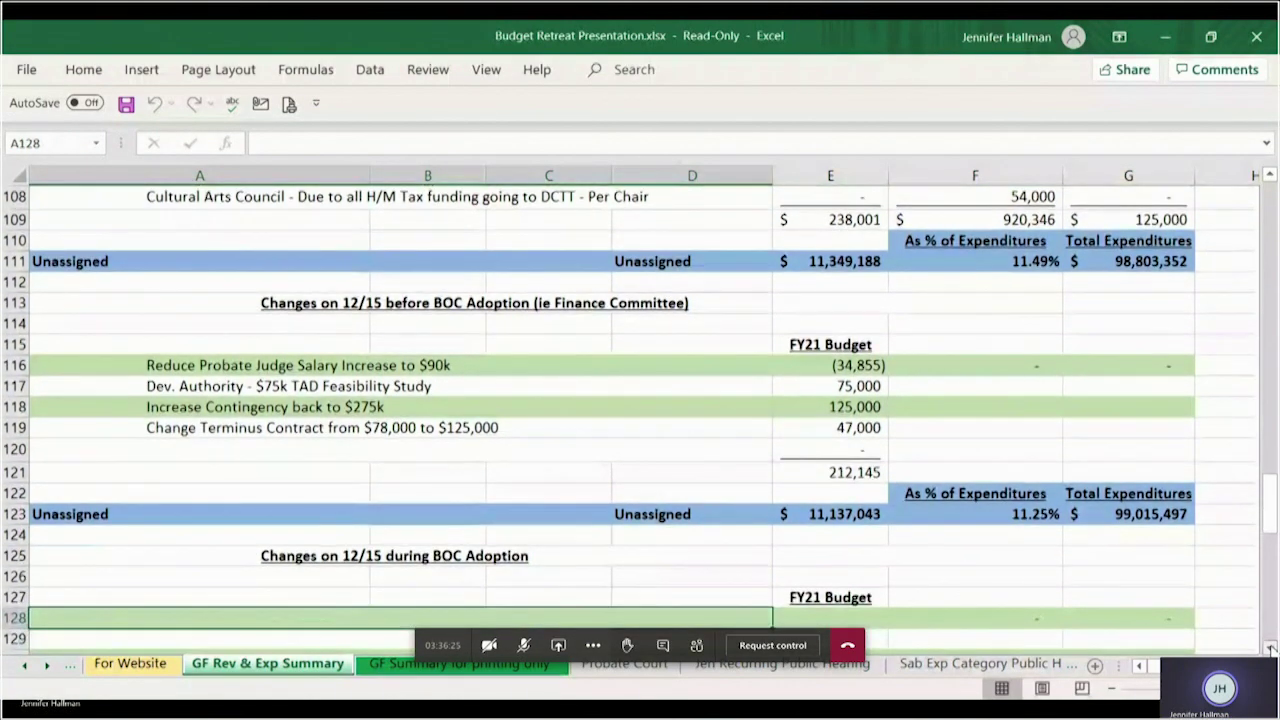
- Inspect the unassigned balance below the 12/15 pre-adoption changes and the contingency amount for the Reagan Road millings
click(850, 518)
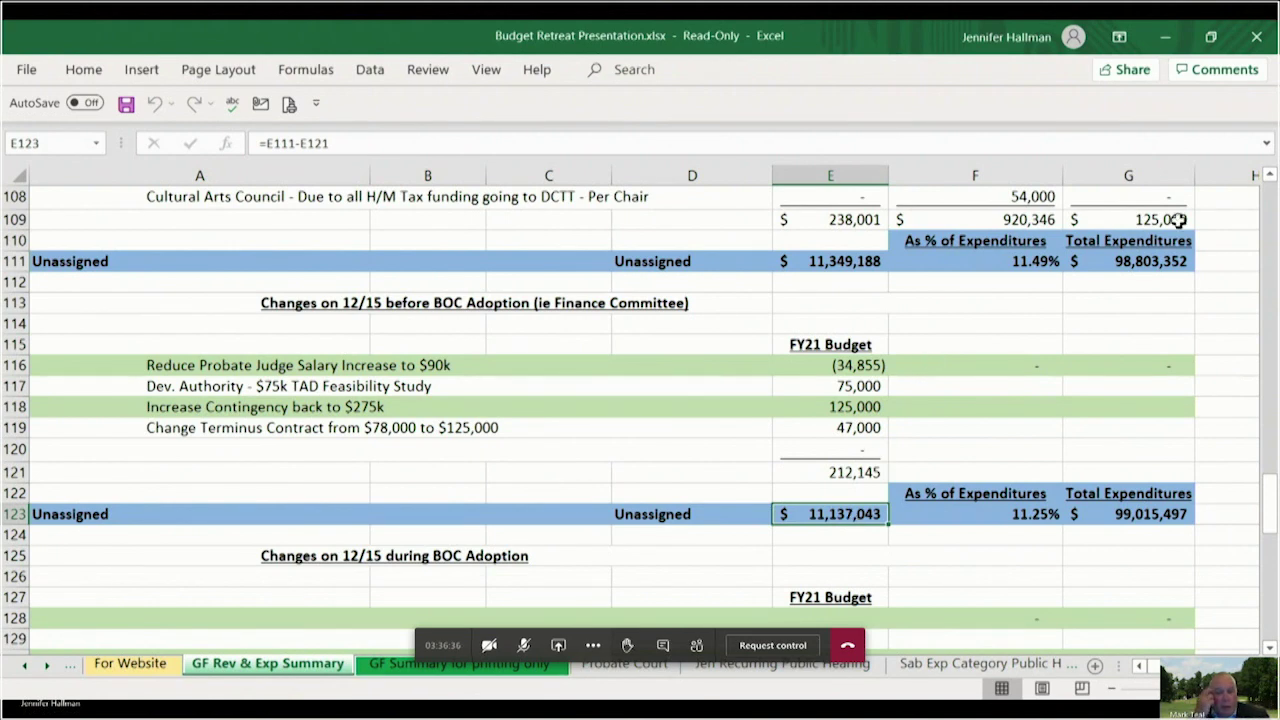
scroll(1270, 186, up, 4)
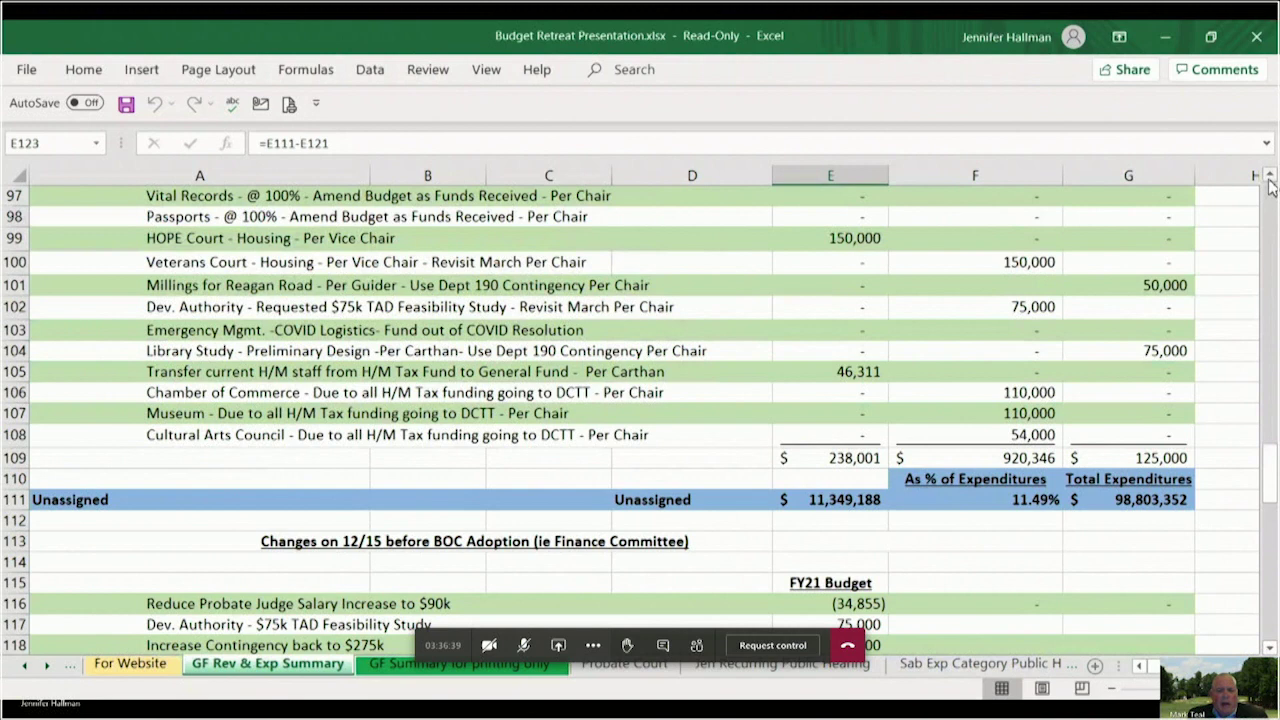
click(1150, 287)
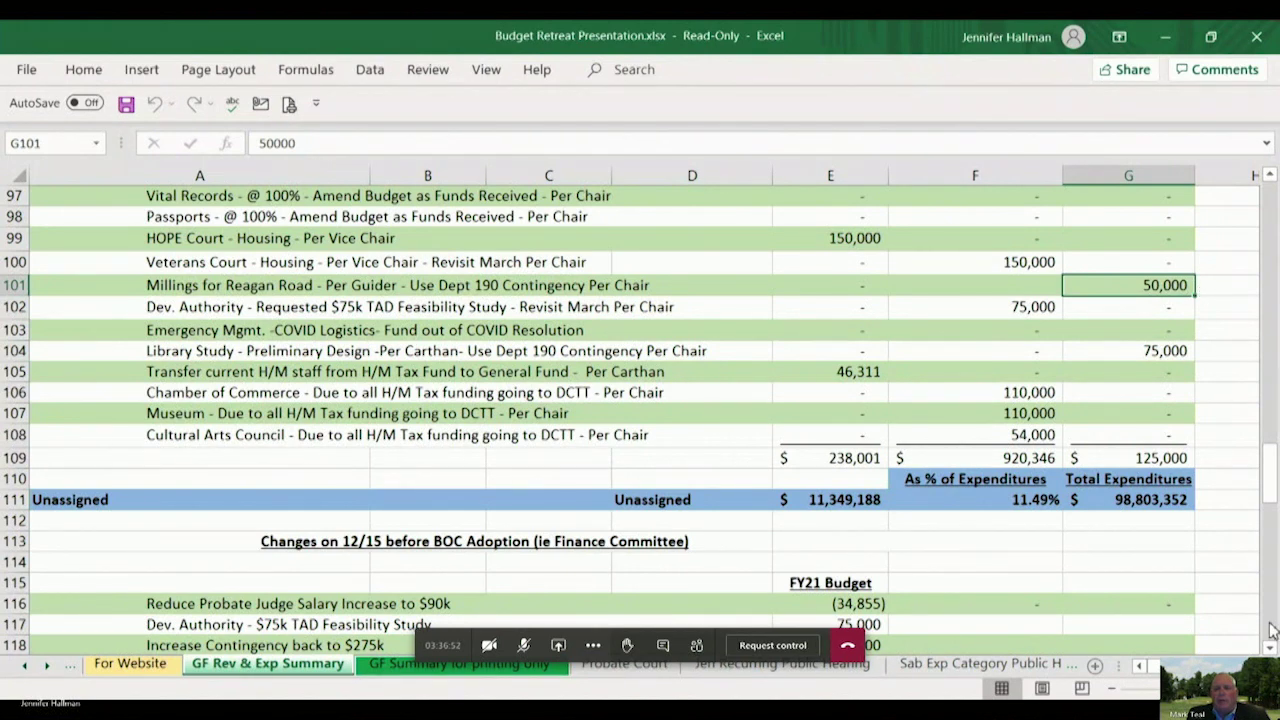
- Insert a row below the Terminus contract change and enter -50000 in its FY21 Budget cell, E120
scroll(1270, 652, down, 3)
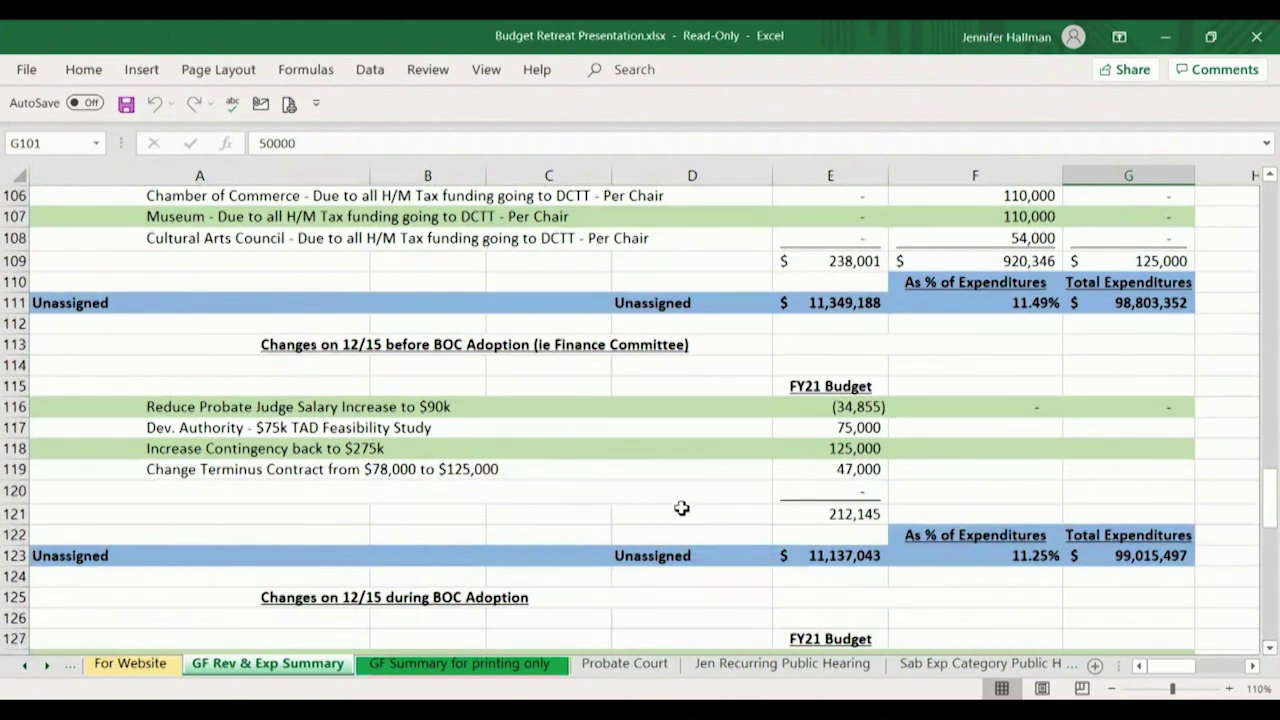
click(20, 492)
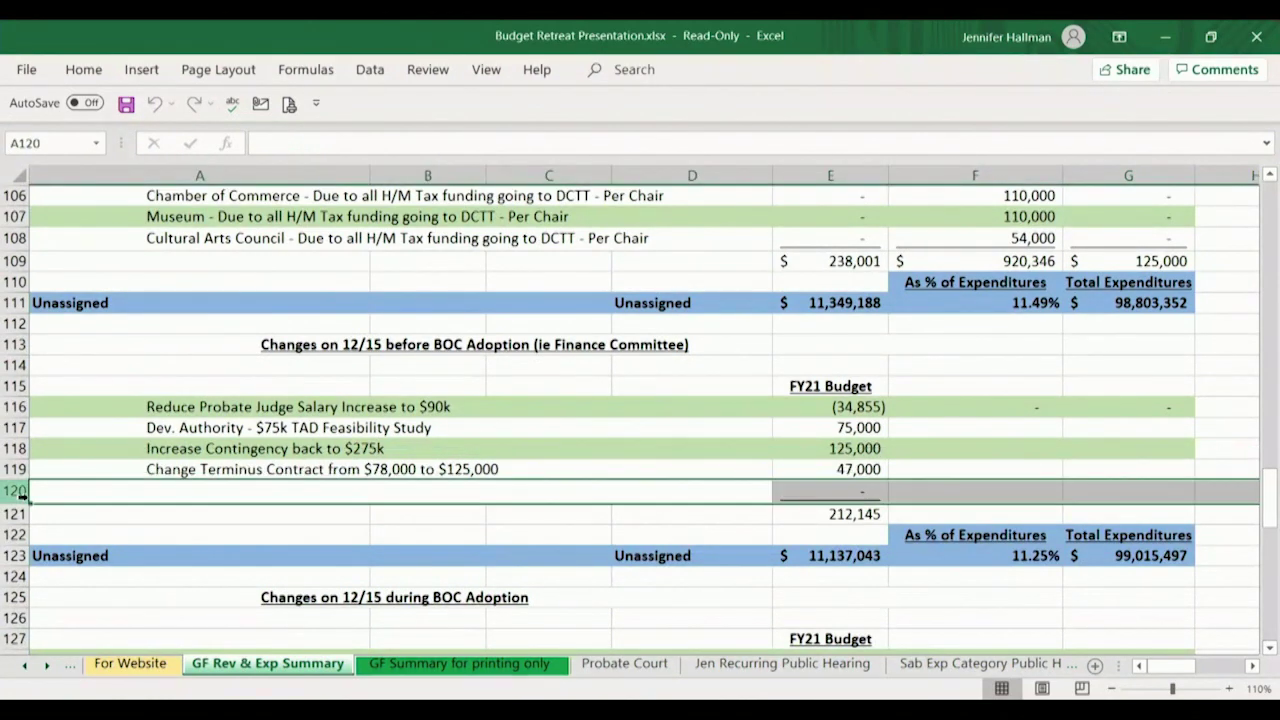
right_click(20, 492)
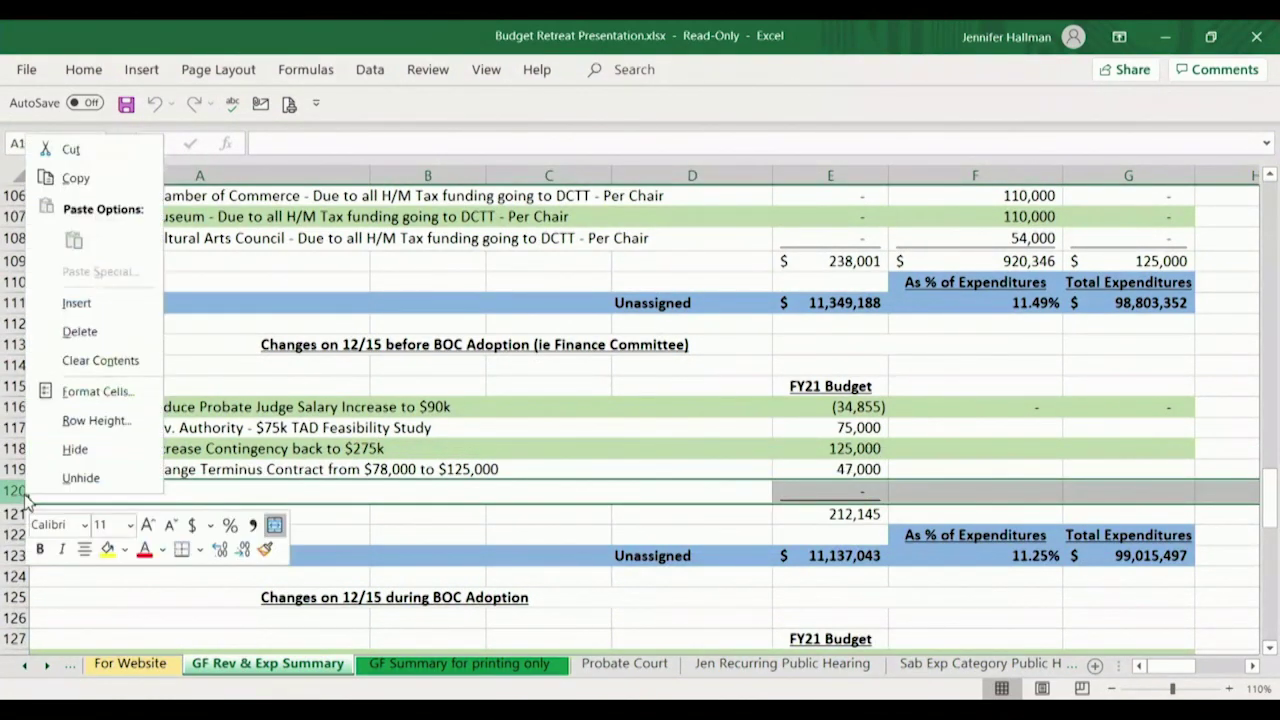
click(63, 305)
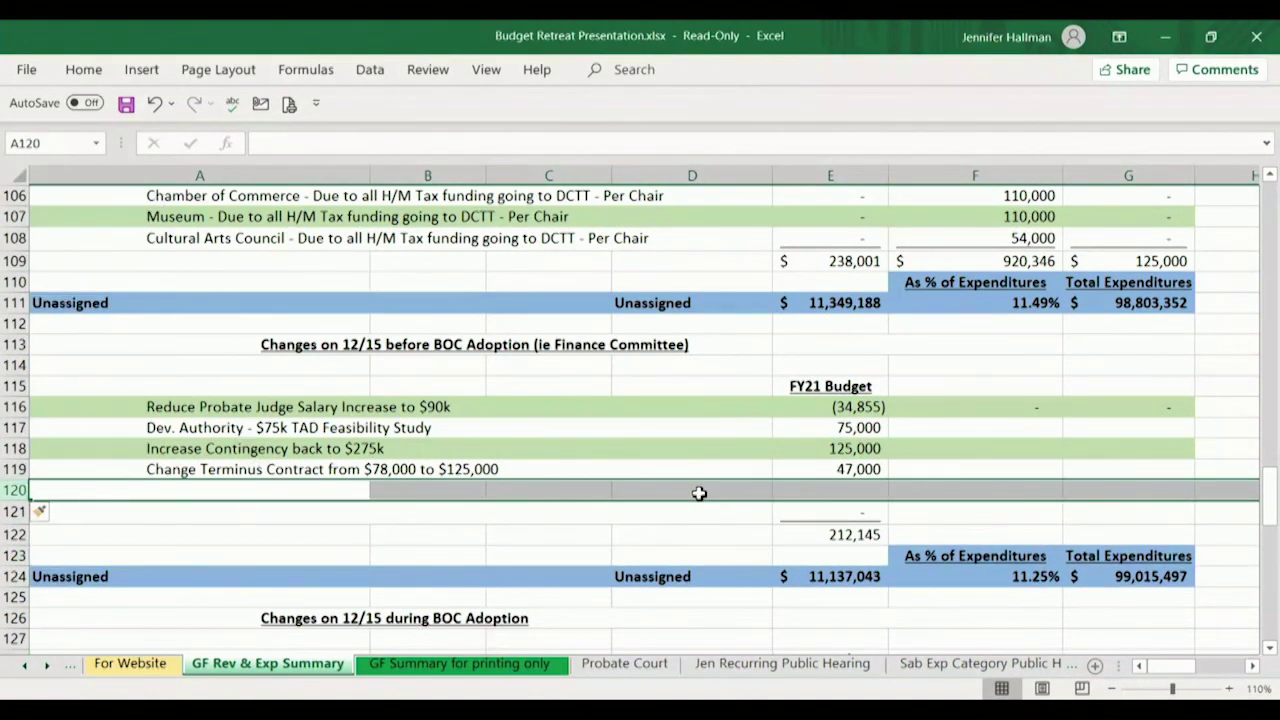
click(808, 494)
text(-50000)
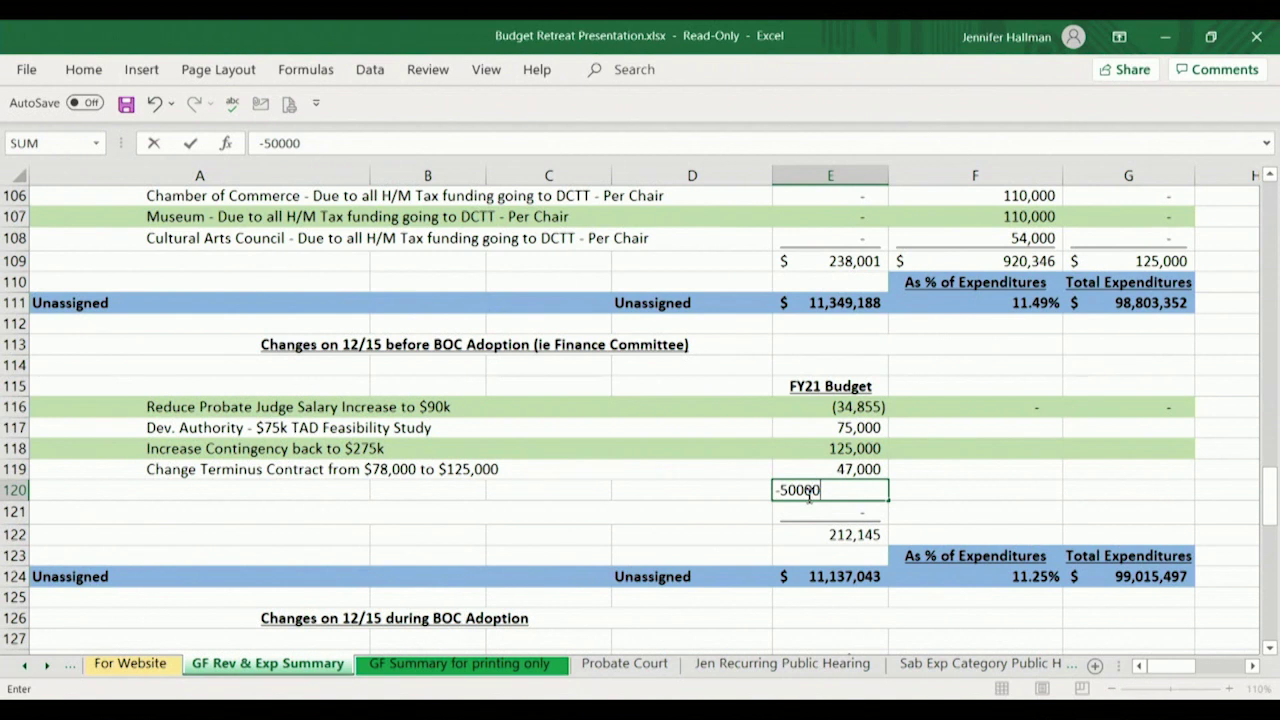
key(Return)
- Check the unassigned balance, its percentage of expenditures and the total expenditures in row 124
key(Down)
key(Up)
key(Up)
key(Down)
key(Down)
key(Down)
key(Down)
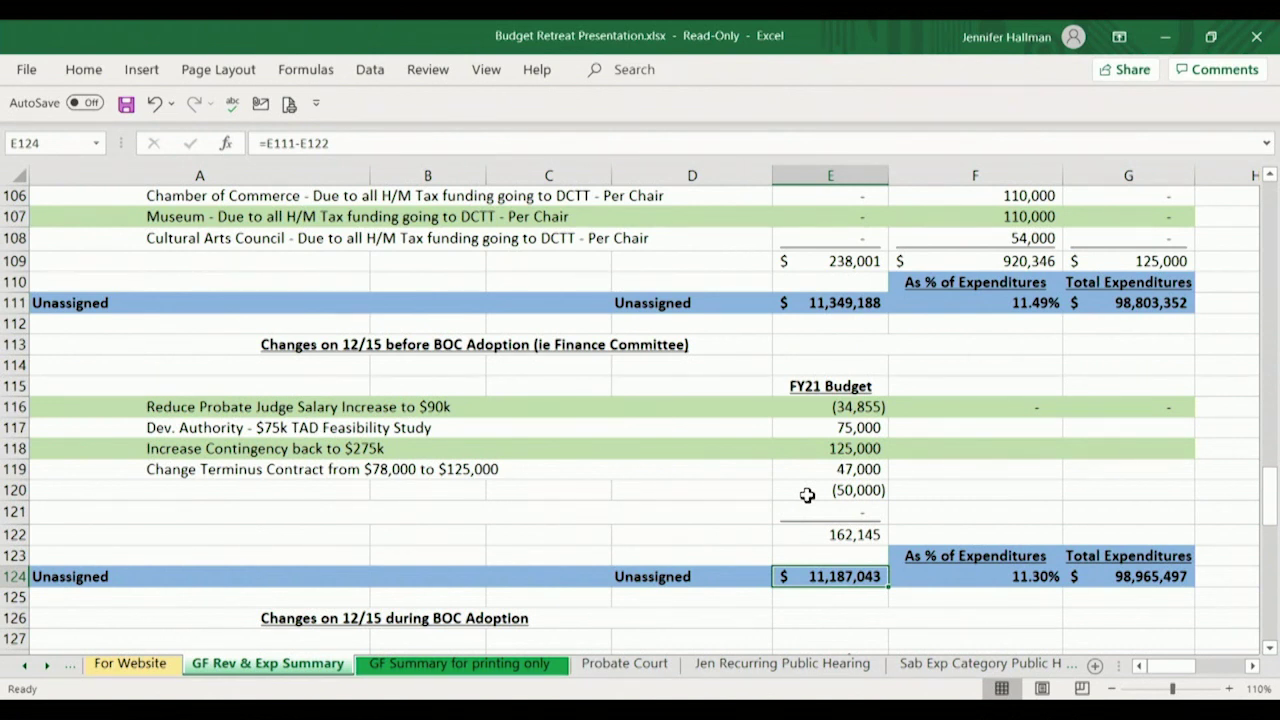
key(Right)
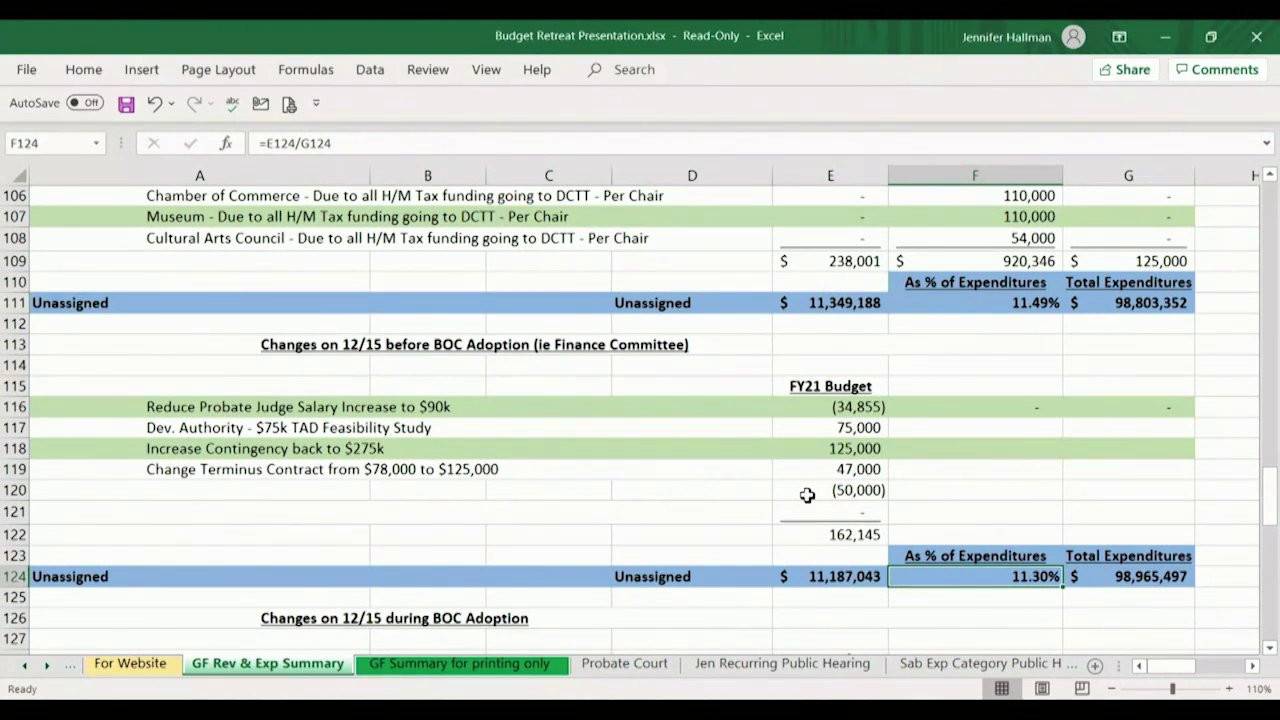
key(Right)
key(Left)
key(Left)
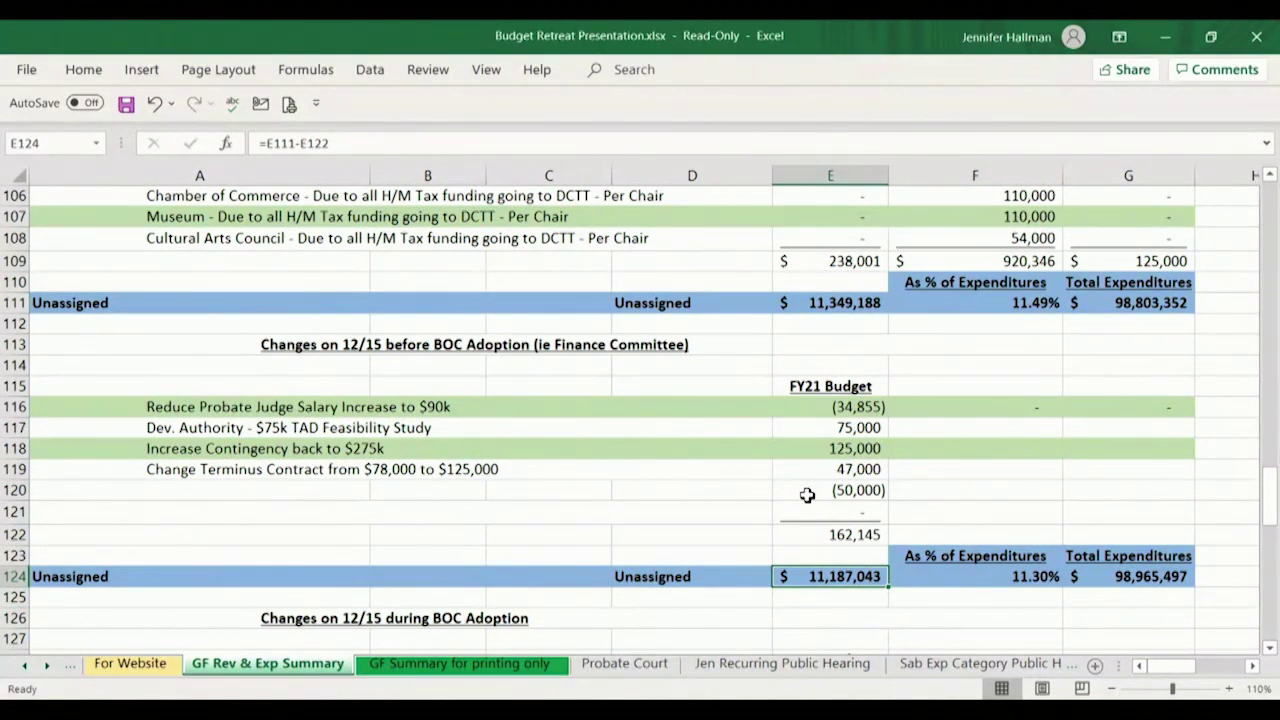
key(Up)
key(Up)
key(Up)
key(Up)
key(Left)
key(Left)
key(Left)
key(Left)
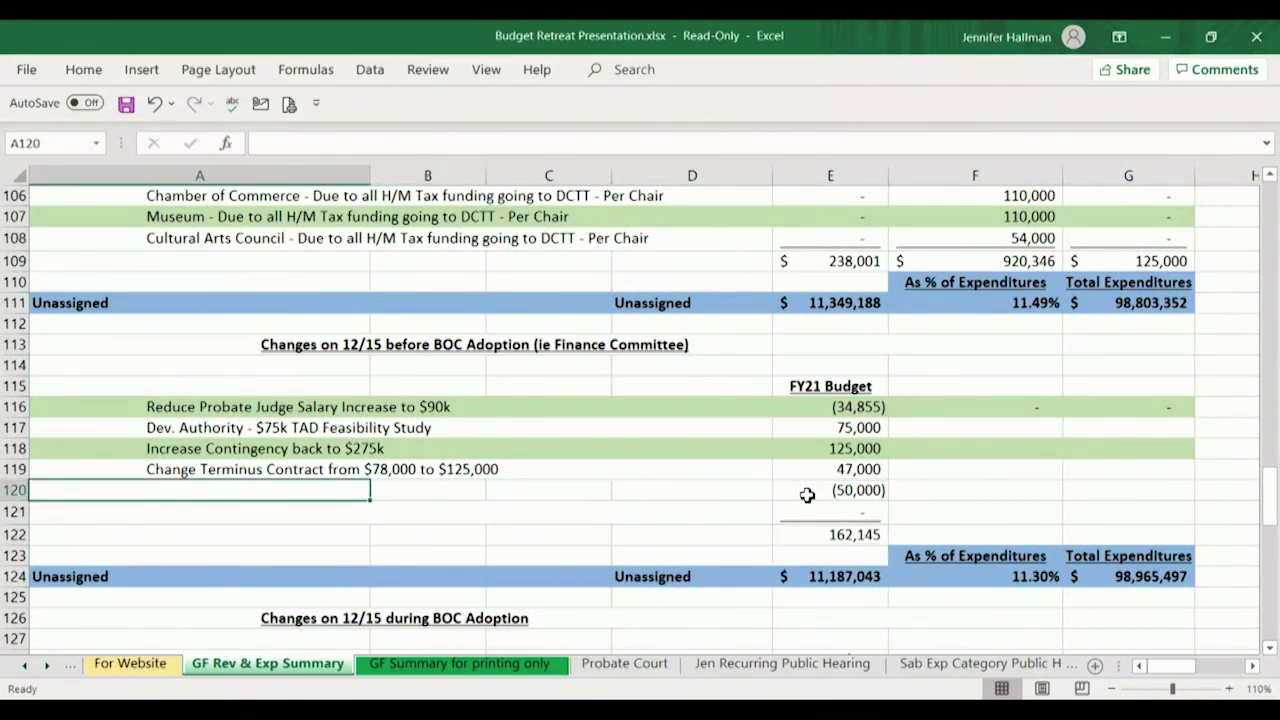
text(Milling)
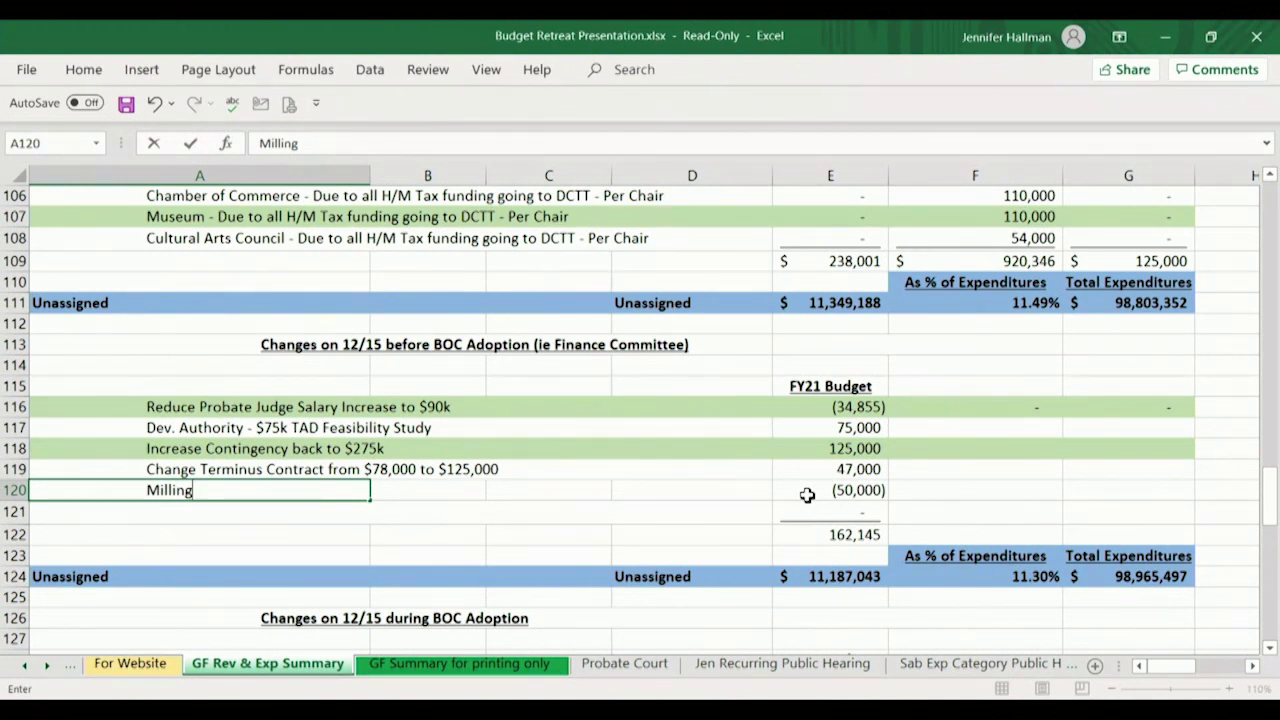
text(s for Reagan)
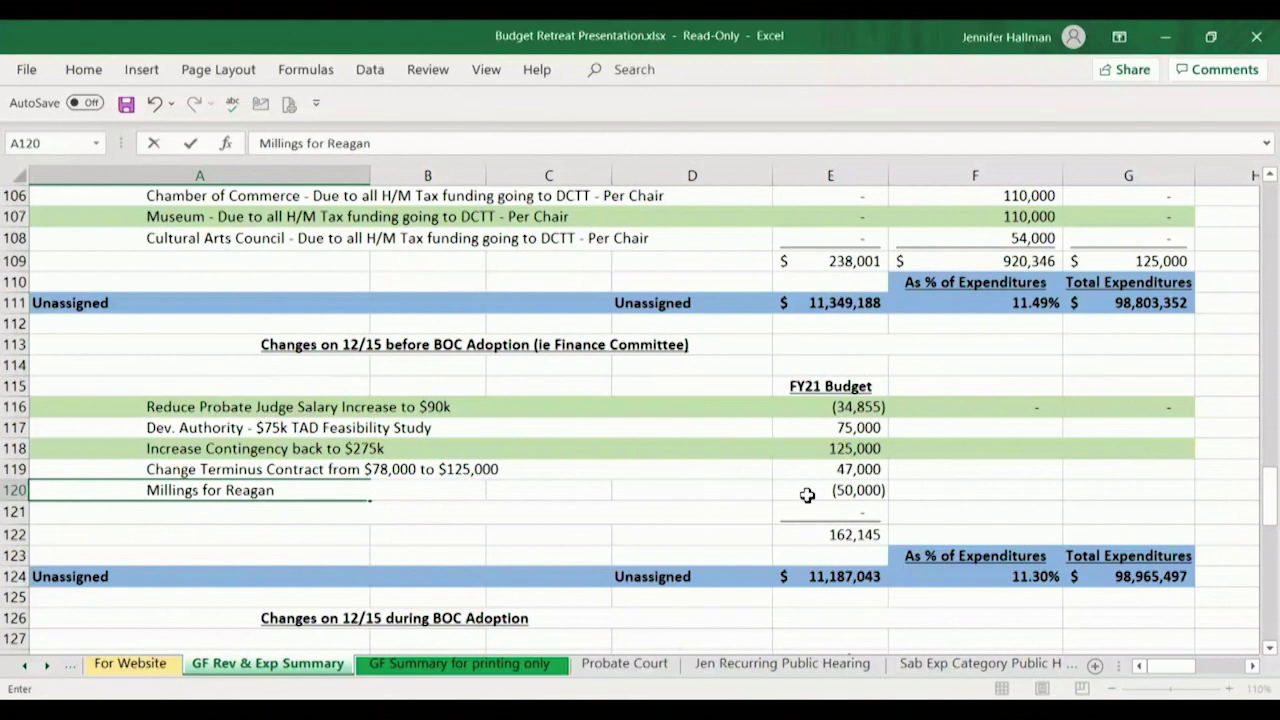
key(Escape)
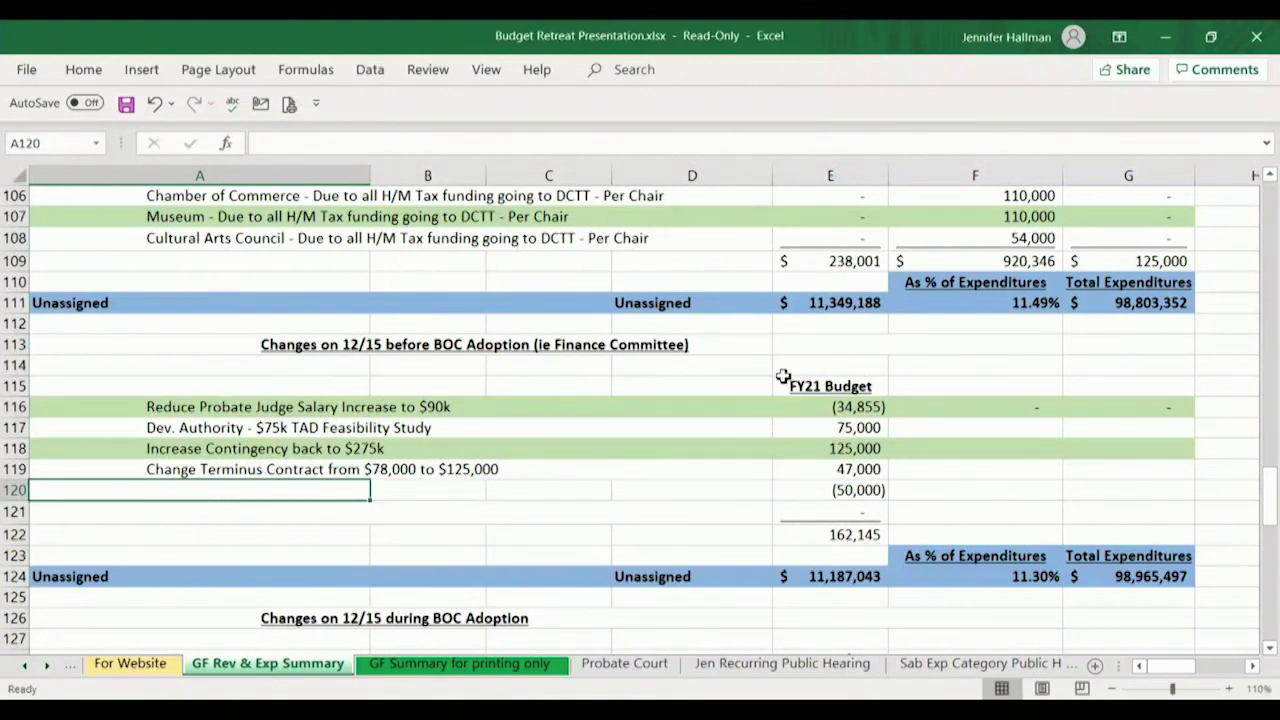
- Copy the Reagan Road millings description from A101 into A120
click(1270, 176)
click(1270, 176)
click(1270, 176)
click(1270, 176)
click(1270, 176)
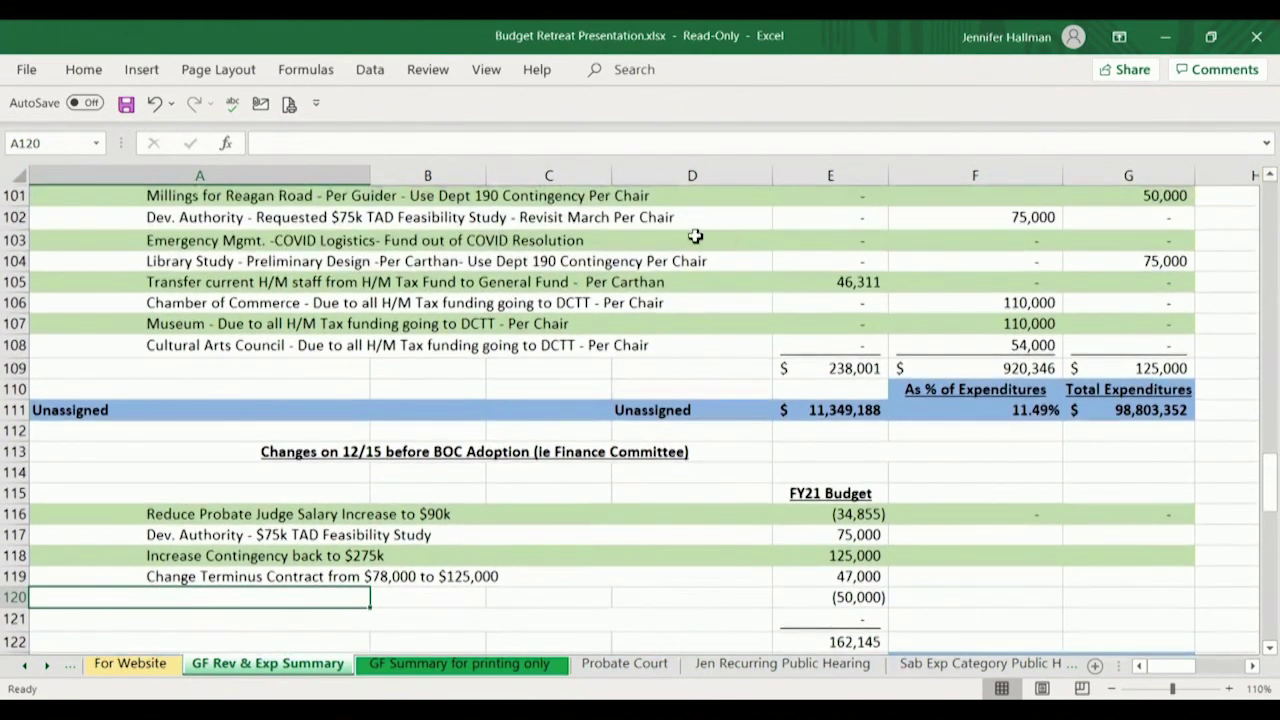
click(647, 199)
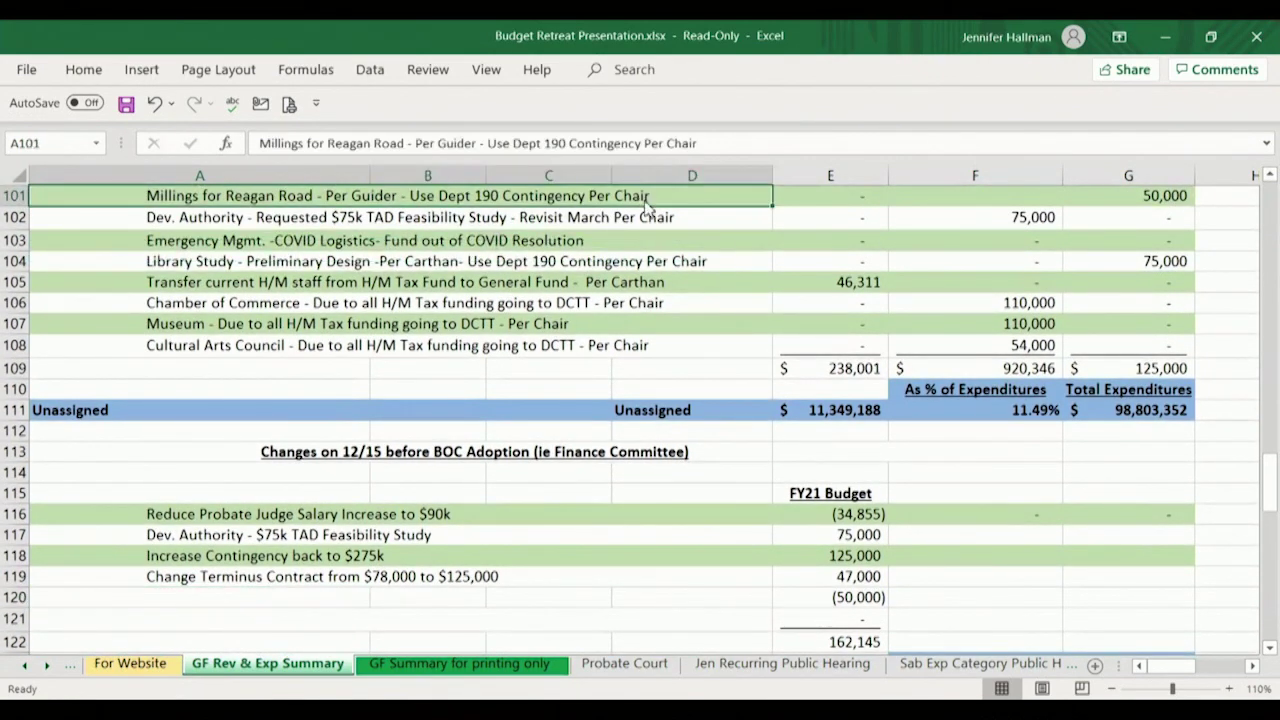
right_click(647, 199)
click(690, 205)
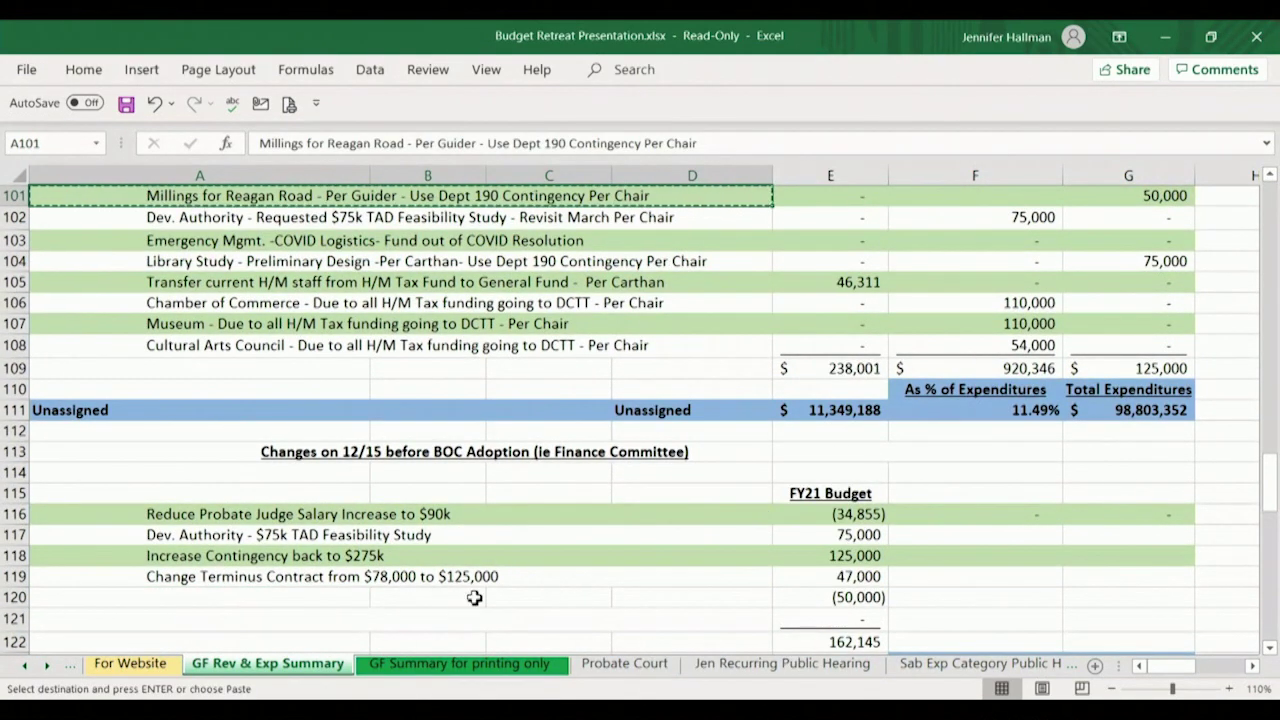
click(265, 597)
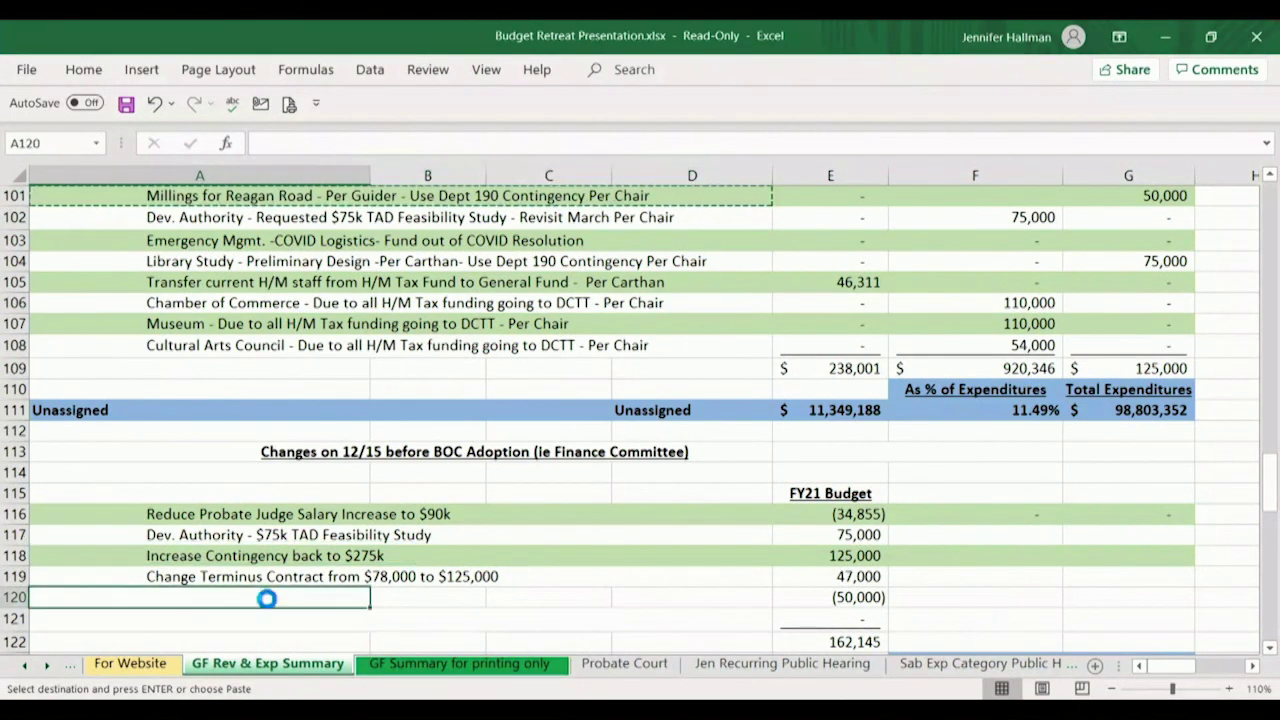
key(Return)
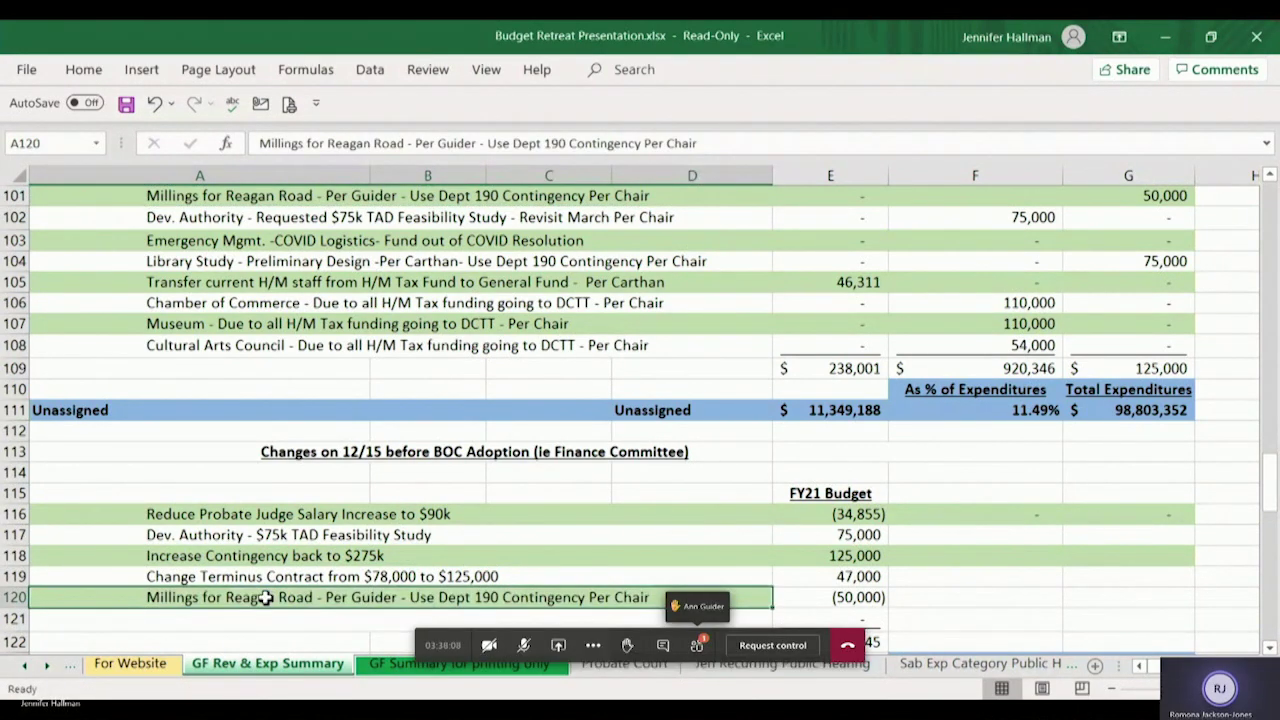
- Edit the description in A120 to read "Millings for Reagan Road - Use SPLOST", removing the requester and contingency wording
double_click(330, 597)
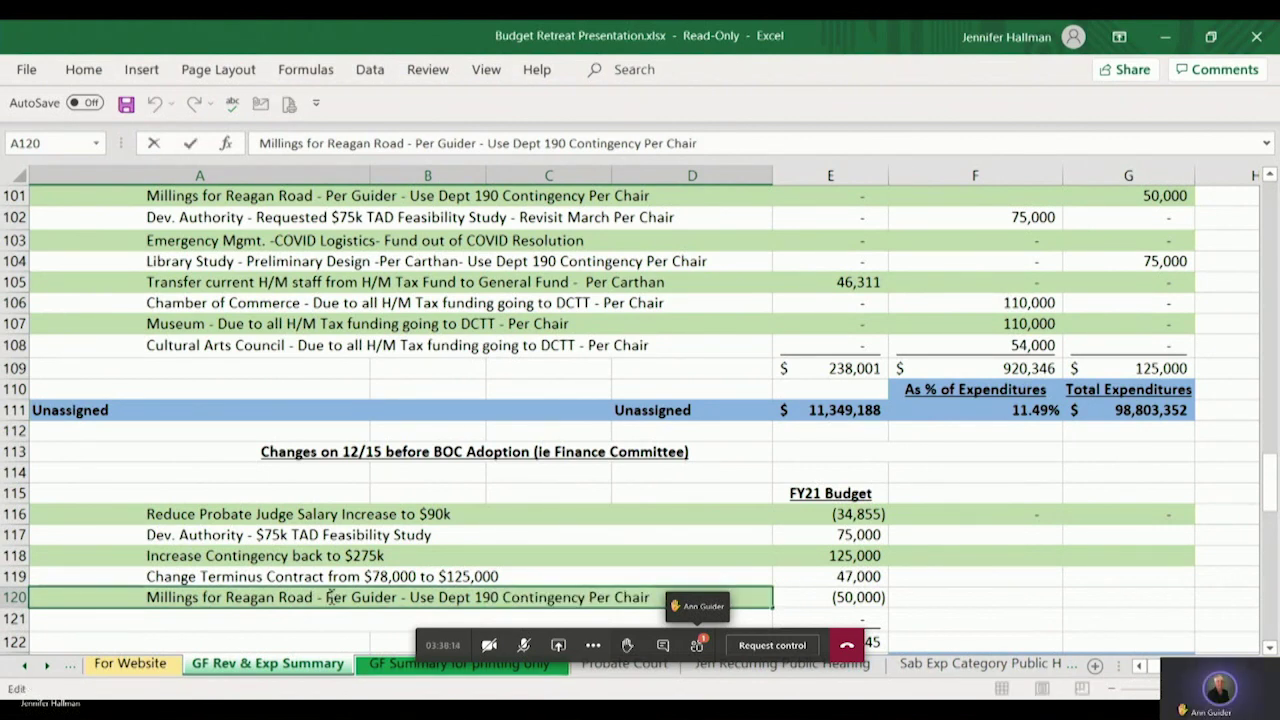
text(Use SPLOST)
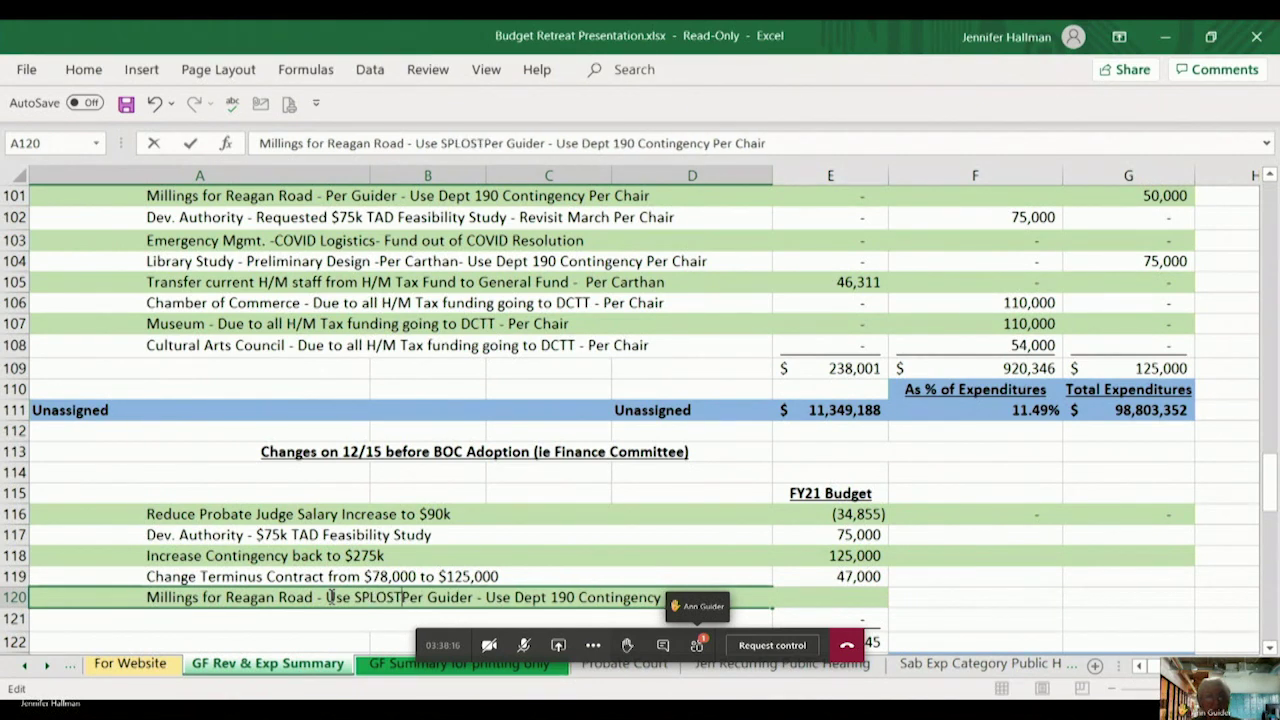
key(Delete)
key(Delete)
key(Delete)
key(Delete)
key(Delete)
key(Delete)
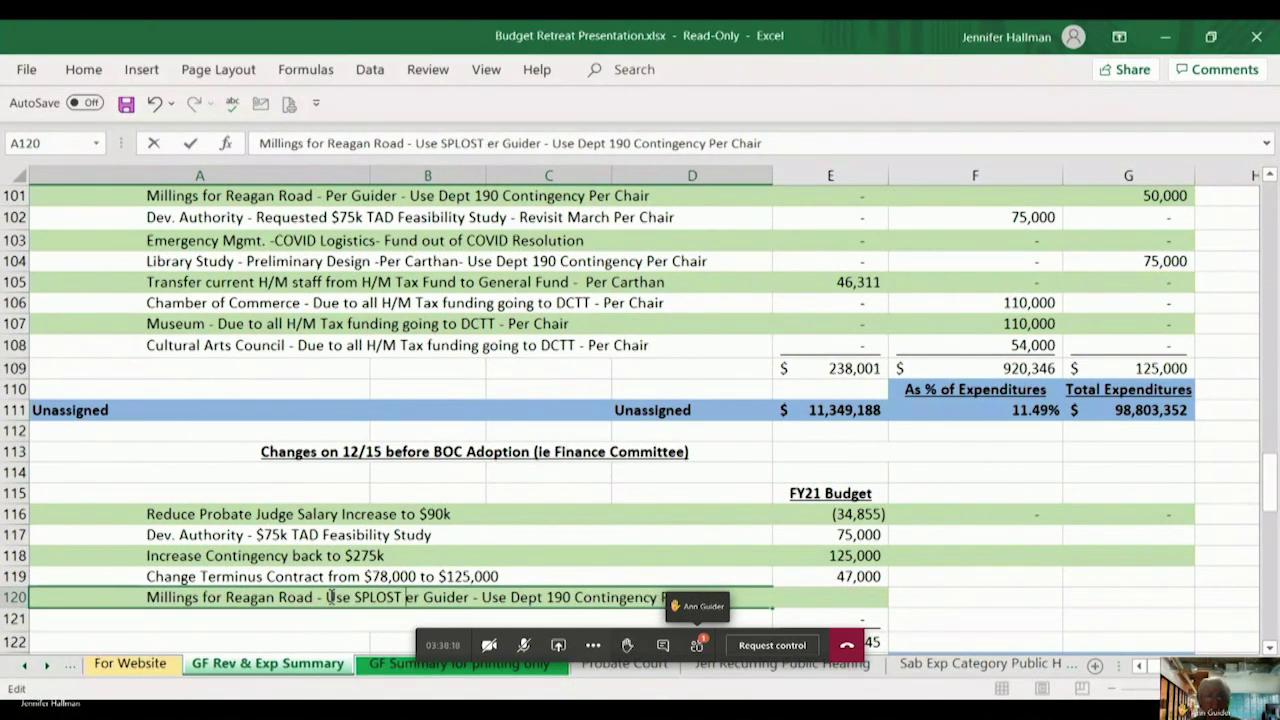
key(Delete)
key(Delete)
key(Delete)
key(Delete)
key(Delete)
key(Delete)
key(Delete)
key(Delete)
key(Delete)
key(Delete)
key(Delete)
key(Delete)
key(Delete)
key(Delete)
key(Delete)
key(Delete)
key(Delete)
key(Delete)
key(Delete)
key(Delete)
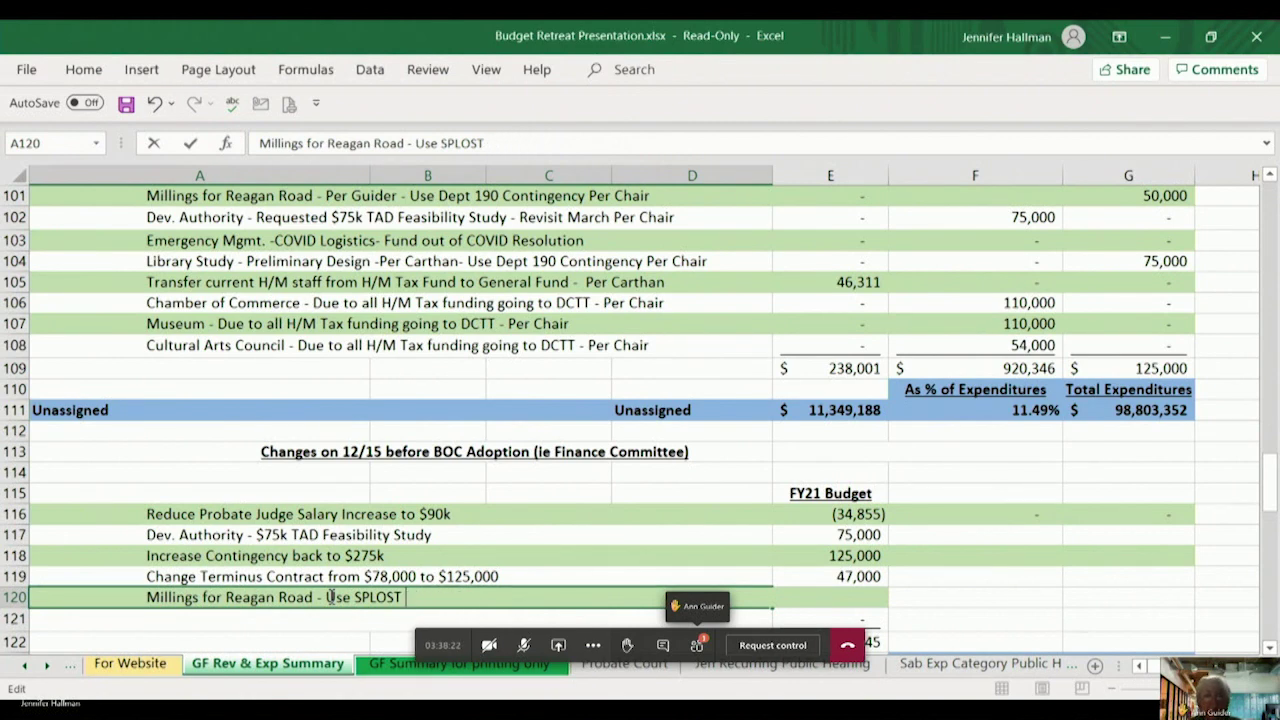
key(Up)
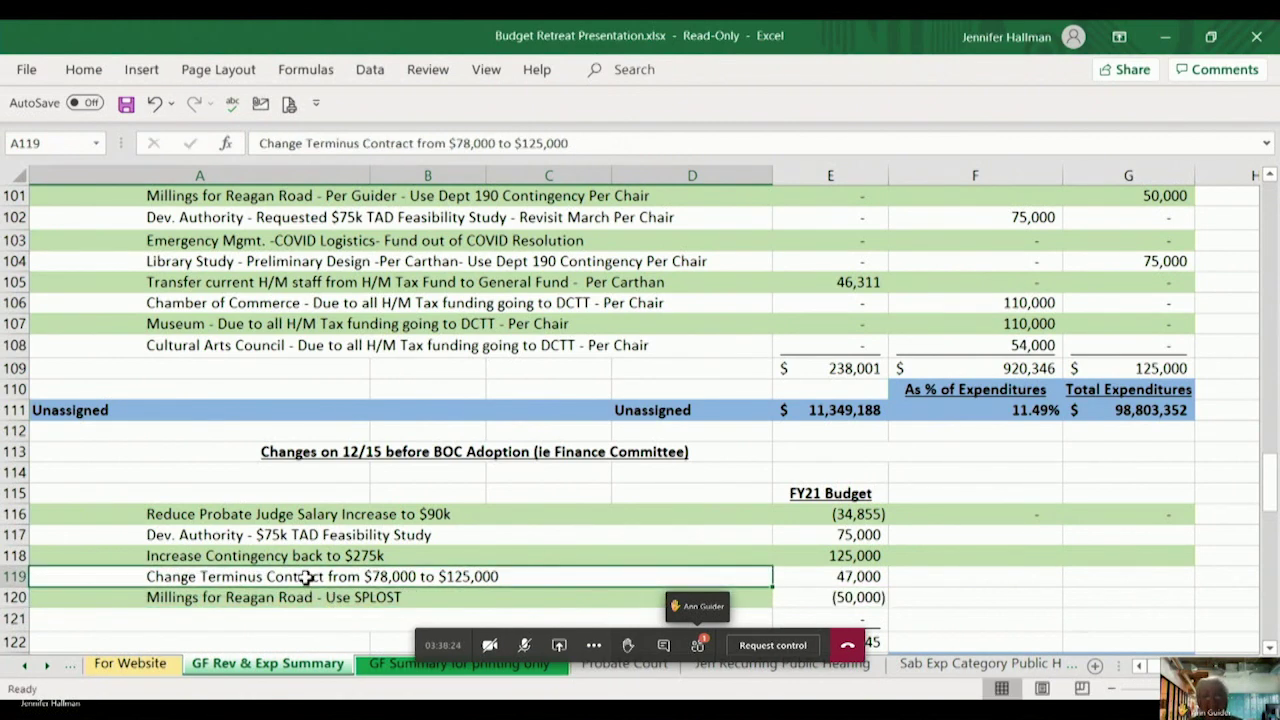
- Check the amount for the Chamber of Commerce hotel/motel tax line in F106
key(Up)
key(Up)
key(Up)
key(Up)
key(Up)
key(Up)
key(Up)
key(Up)
key(Up)
key(Up)
key(Up)
key(Up)
key(Up)
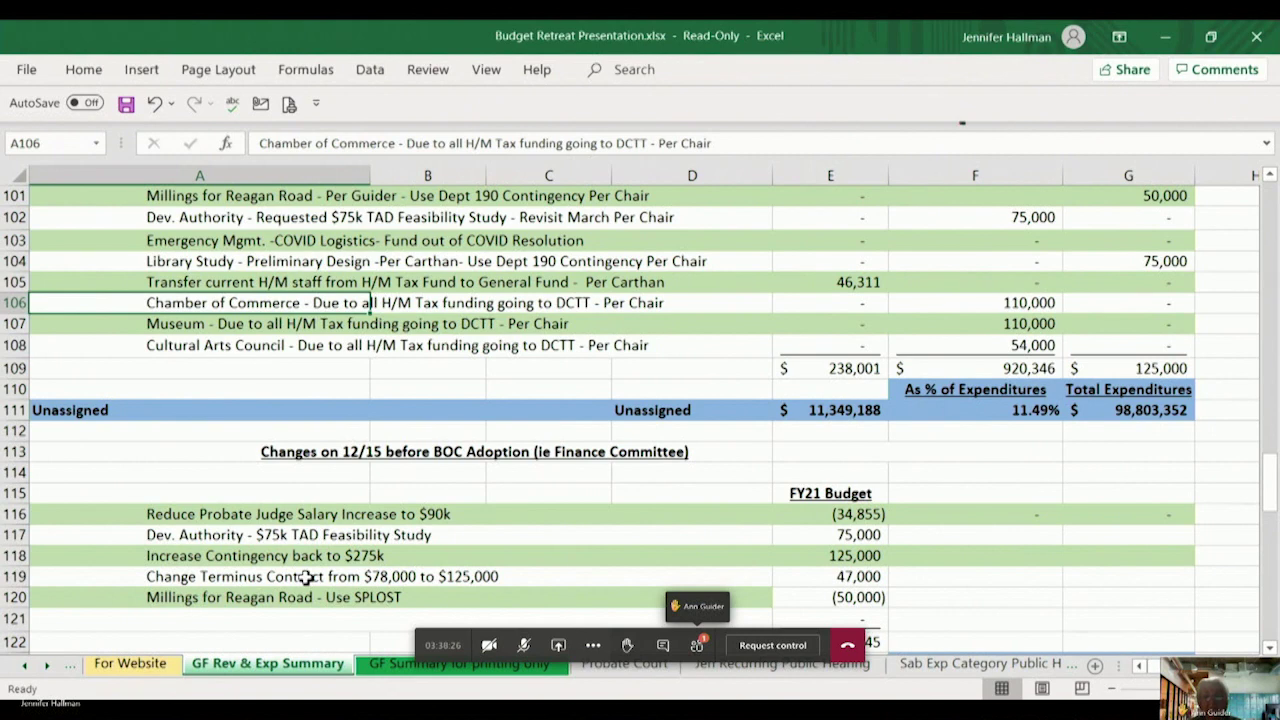
key(Right)
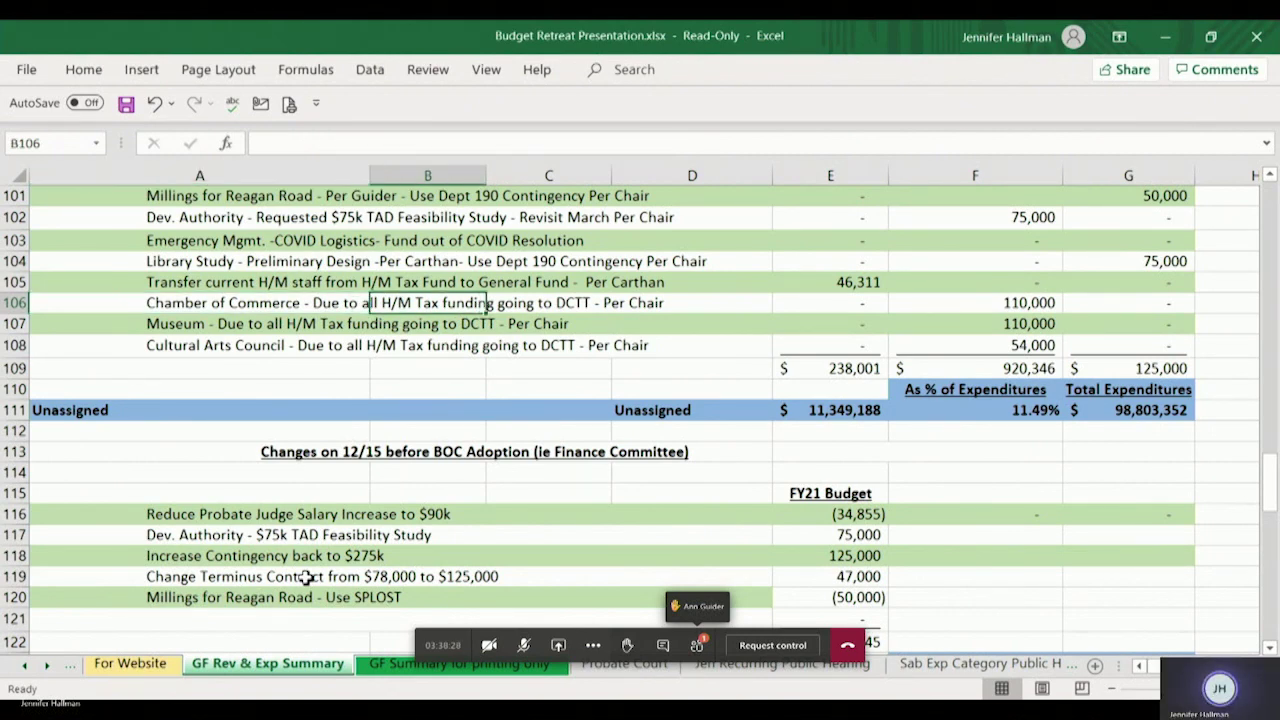
key(Right)
key(Right)
key(Right)
key(Right)
key(Up)
key(Up)
key(Down)
key(Down)
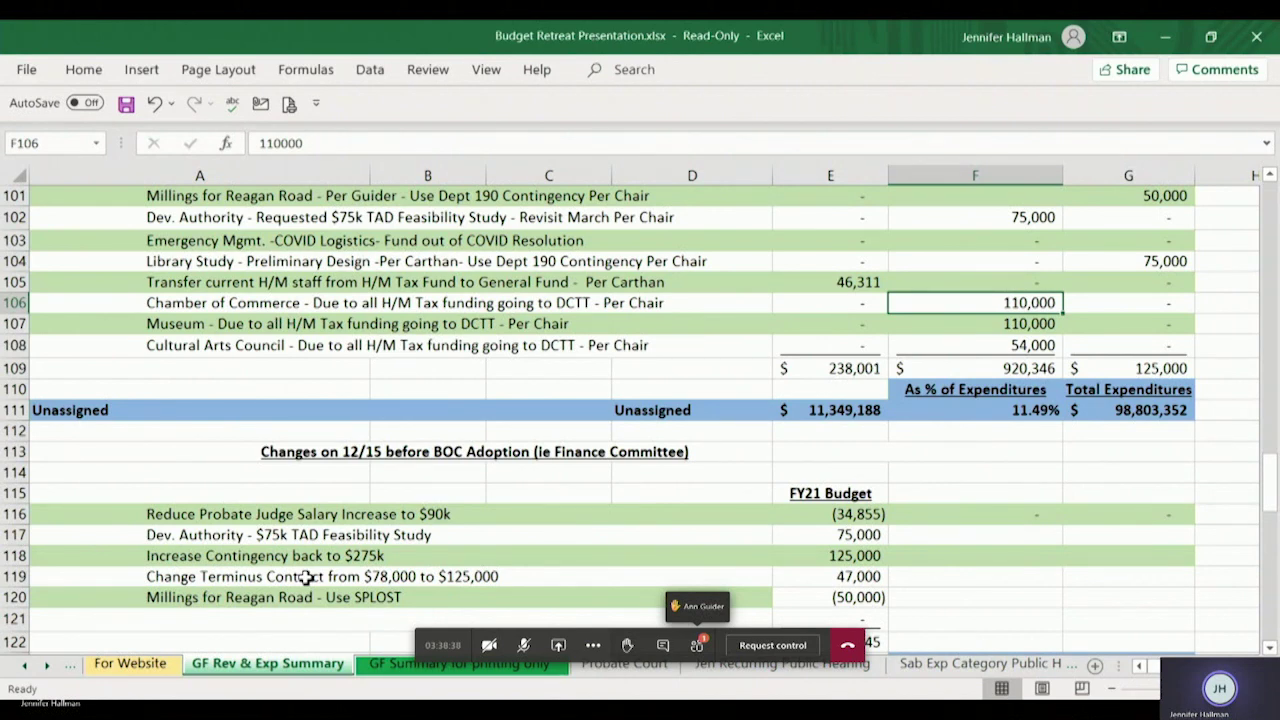
- Review the FY21 amounts for the Reagan Road millings and the contingency increase, and the resulting totals through row 124
click(808, 602)
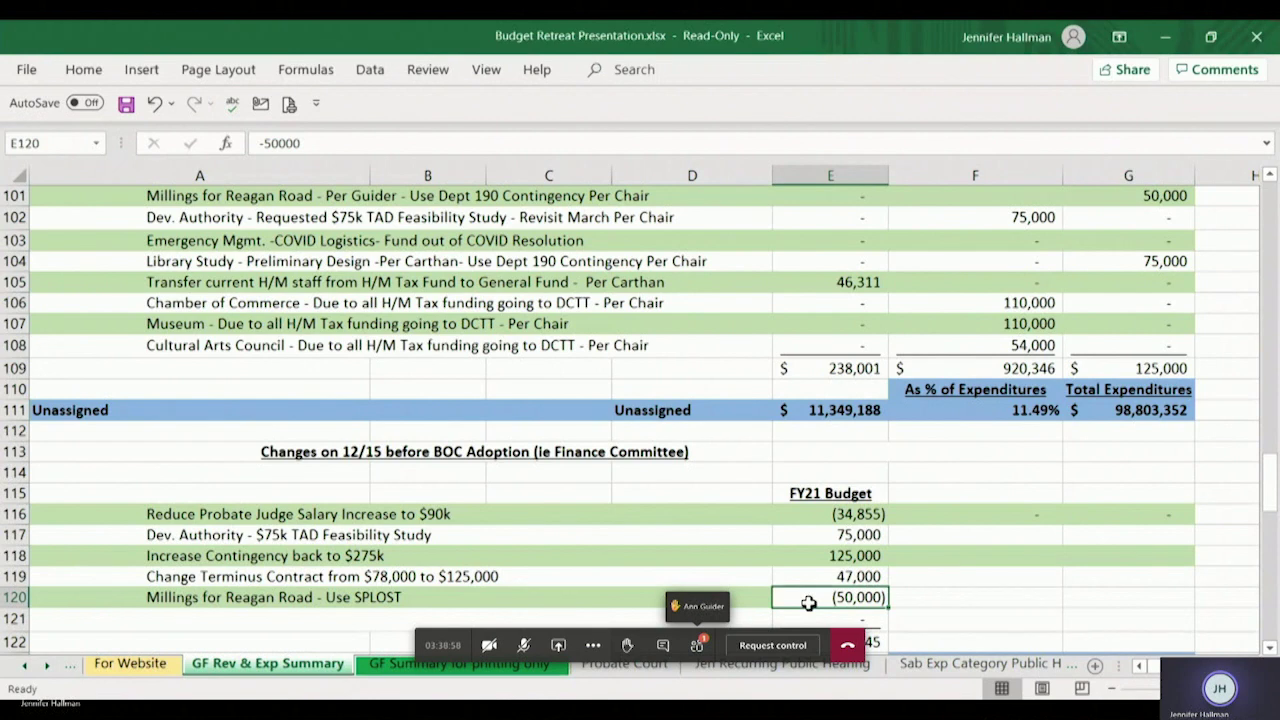
drag(838, 598, 1088, 599)
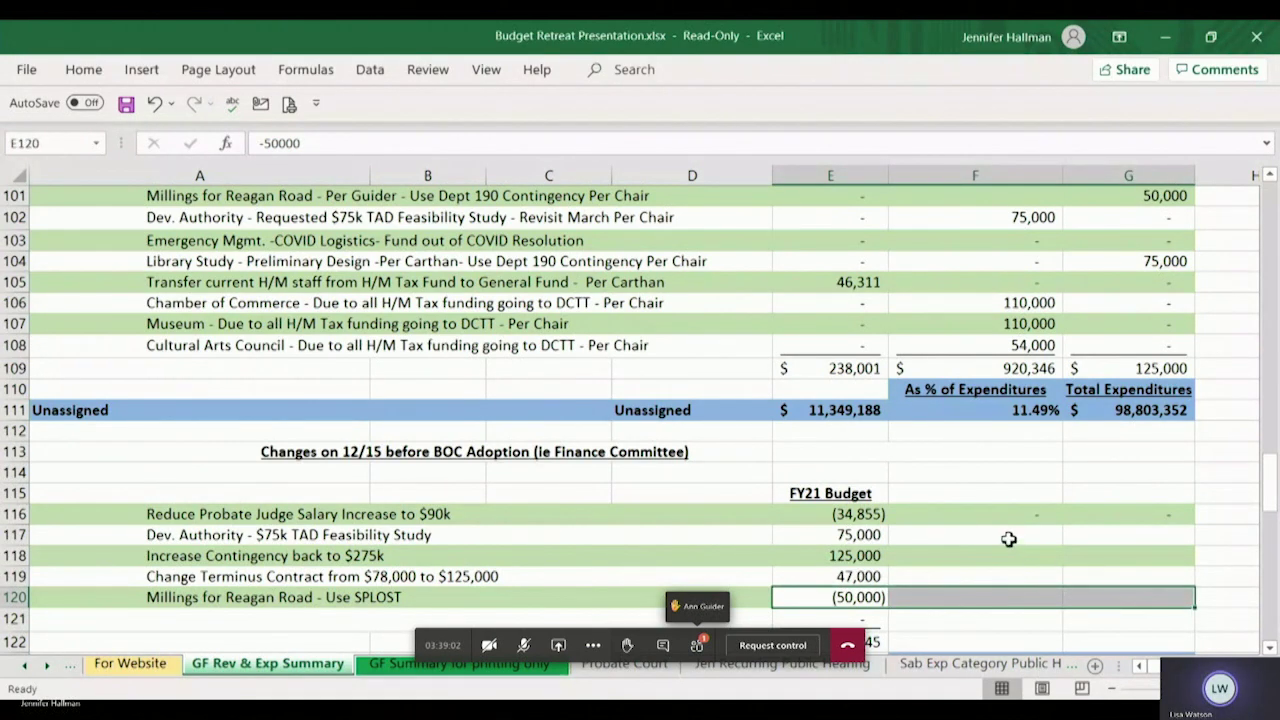
drag(845, 558, 1118, 553)
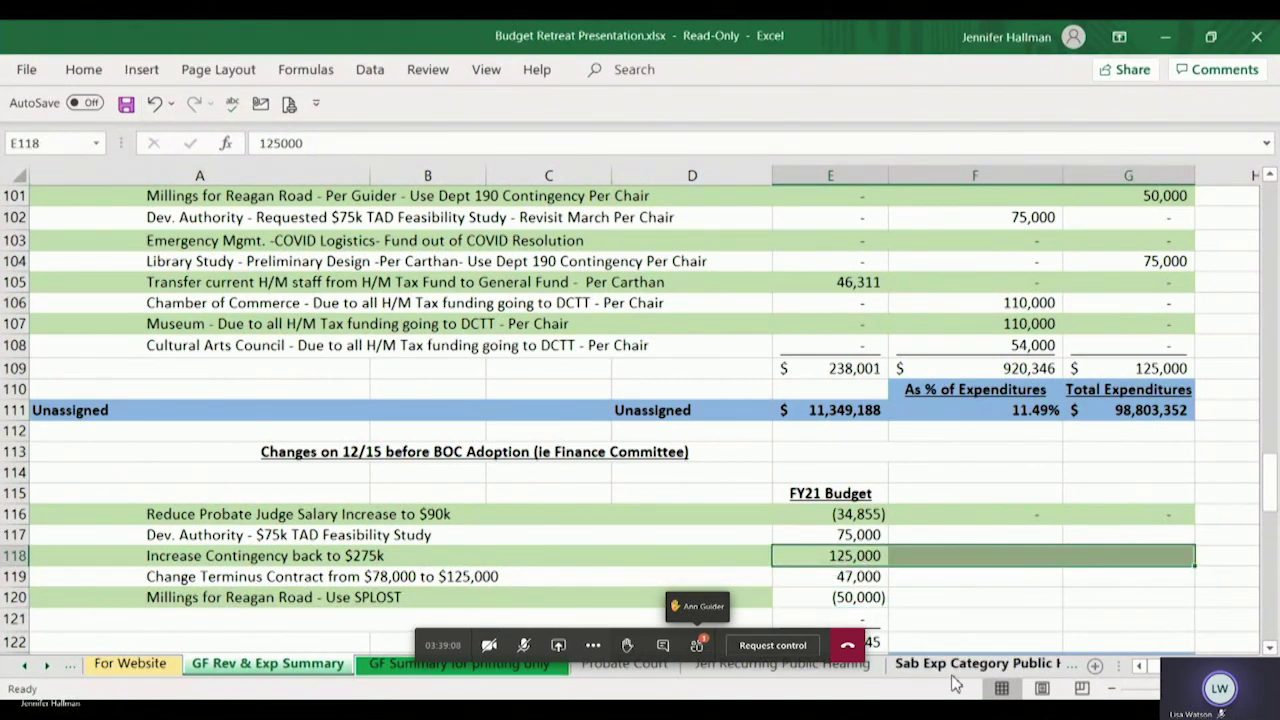
click(866, 598)
key(Down)
key(Down)
key(Down)
key(Down)
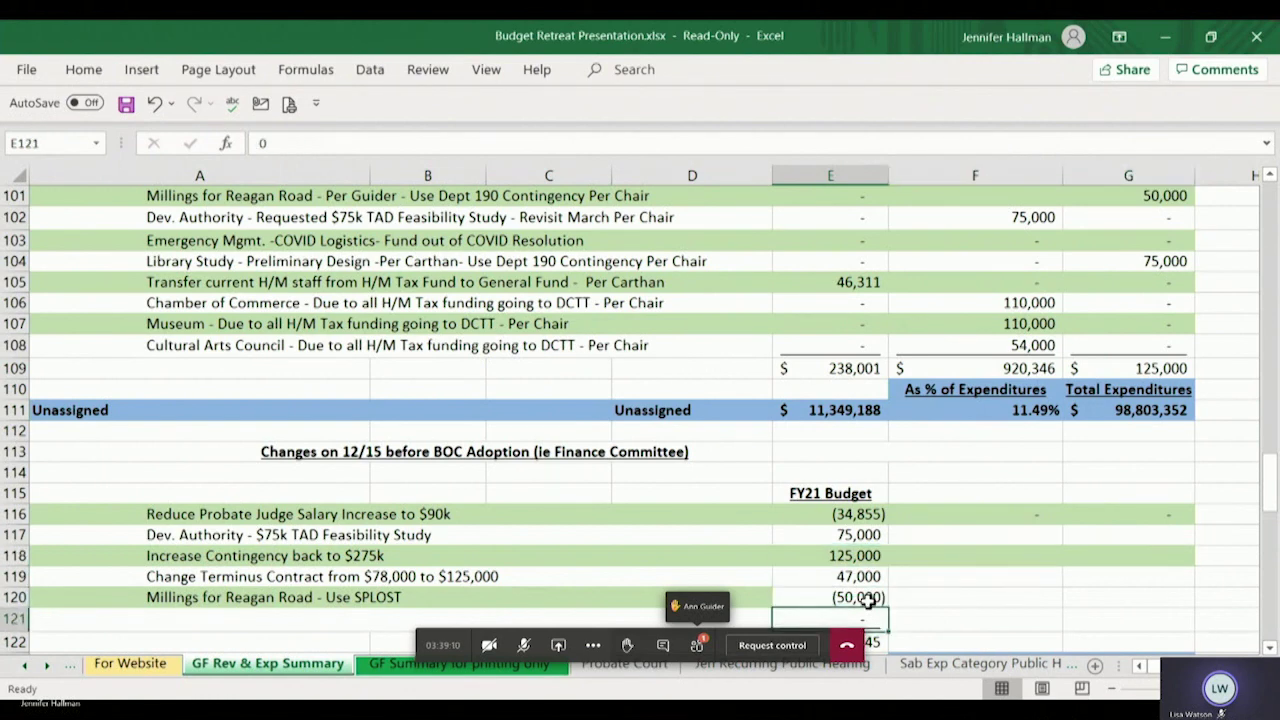
key(Down)
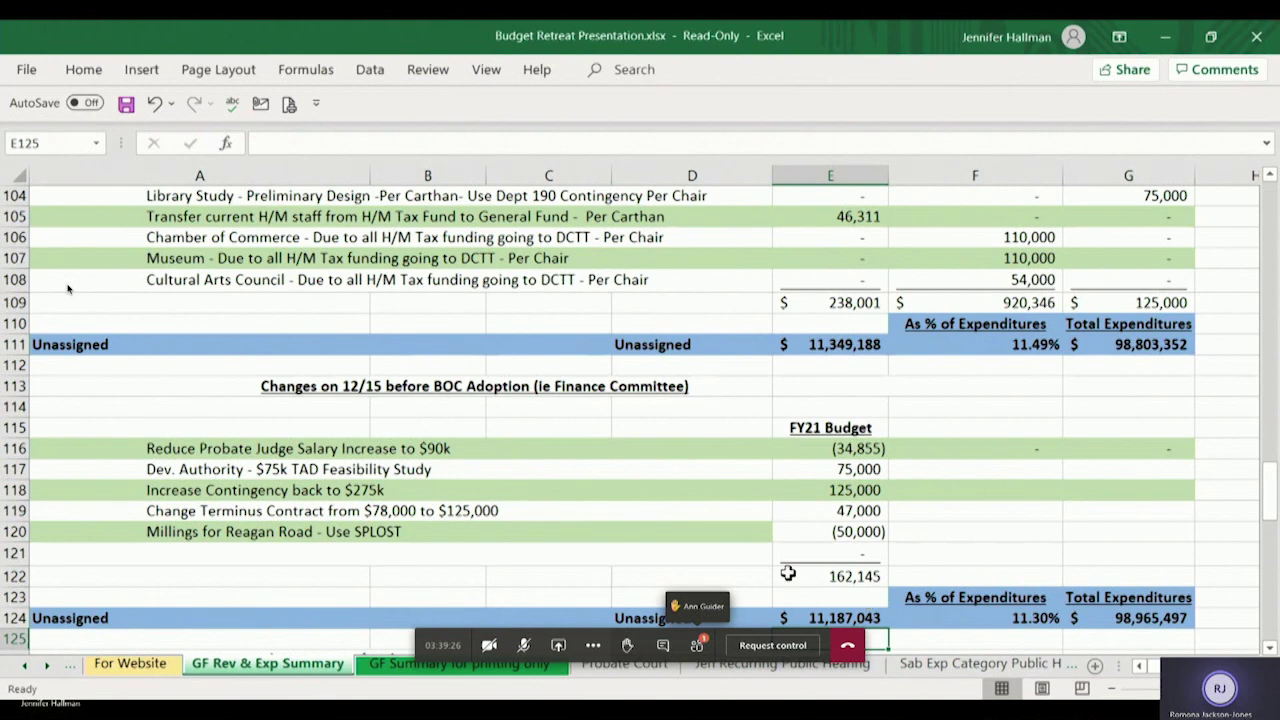
- Append "- Recommended by Transportation Committee" to the Reagan Road millings description in A120
click(378, 516)
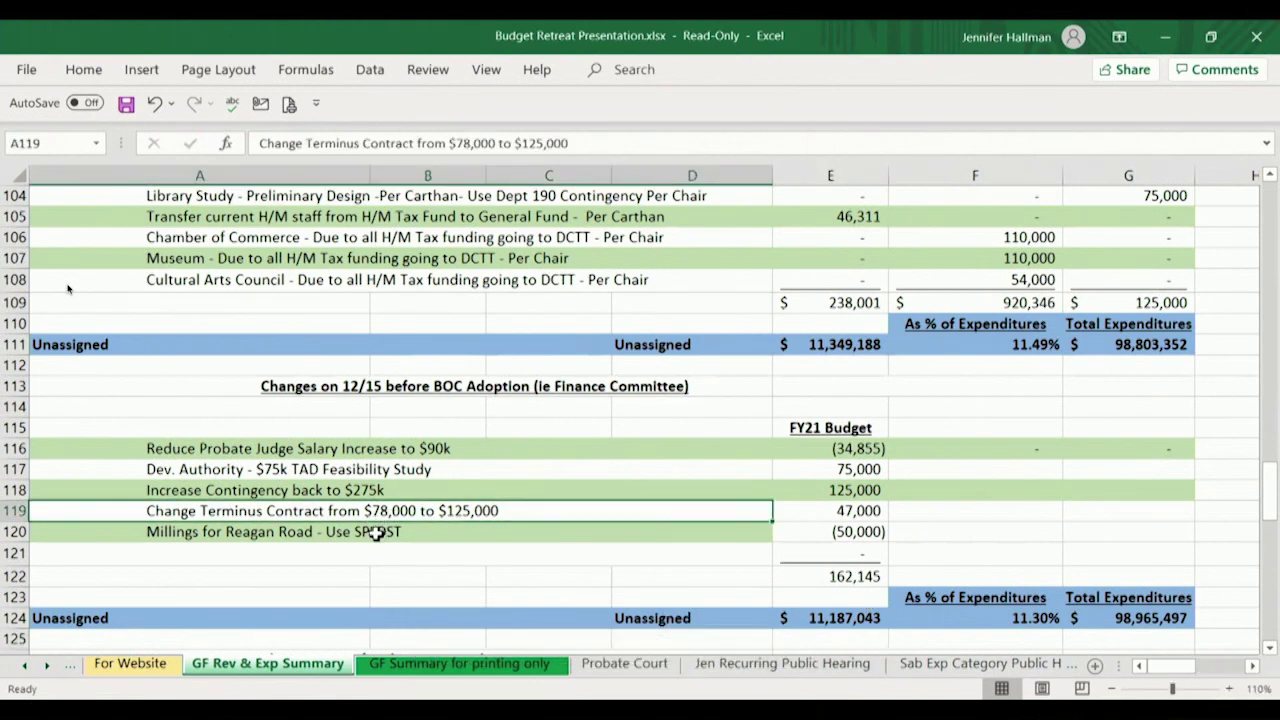
click(403, 531)
double_click(417, 531)
text(-)
text( Re)
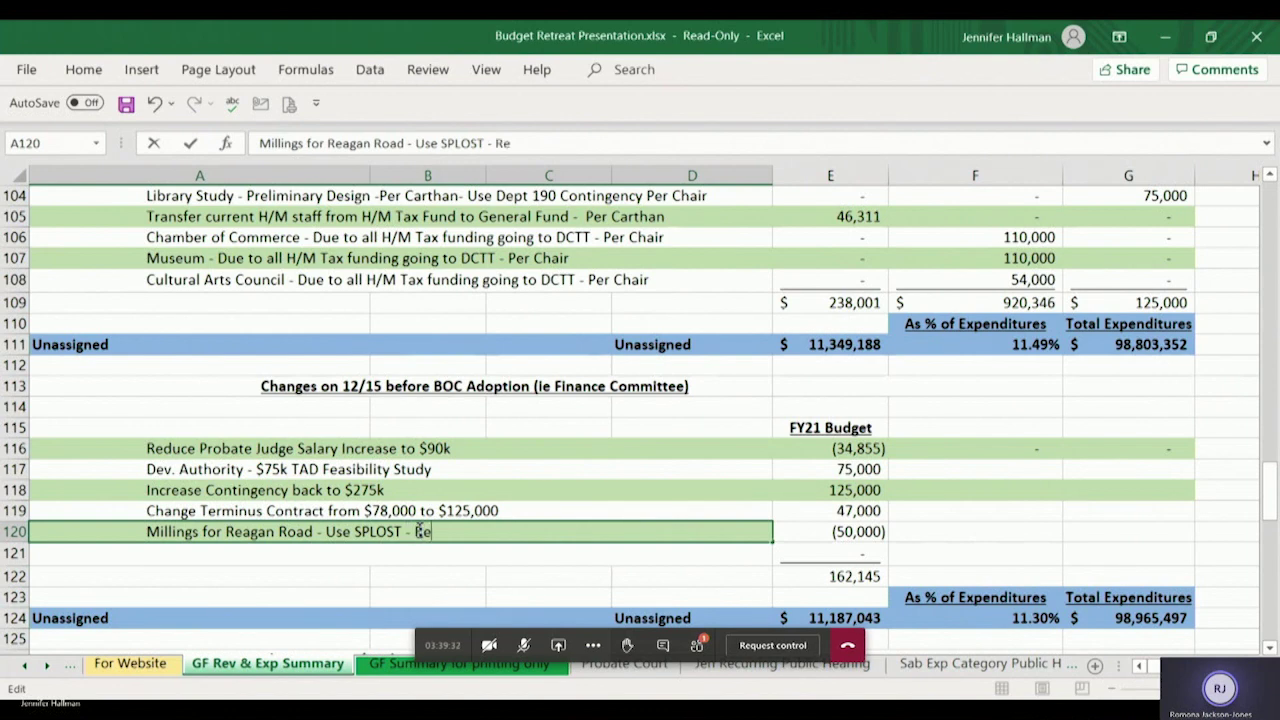
text(commended by )
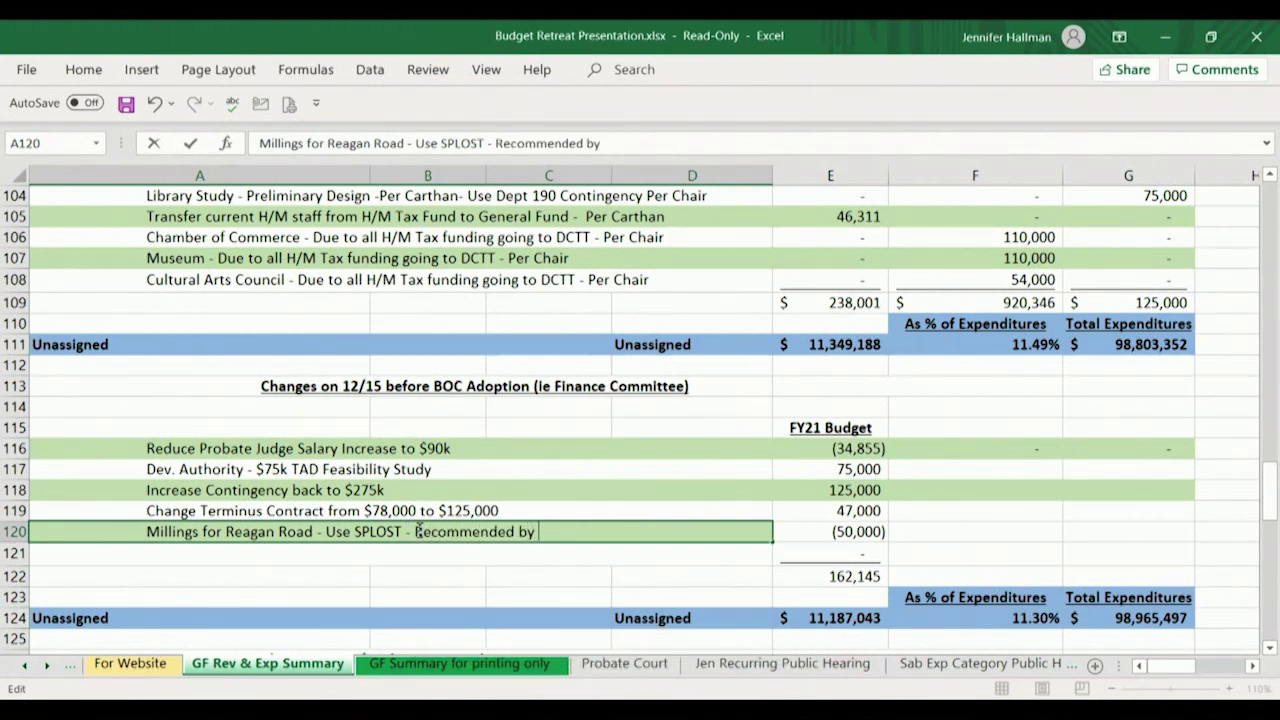
text(Transport)
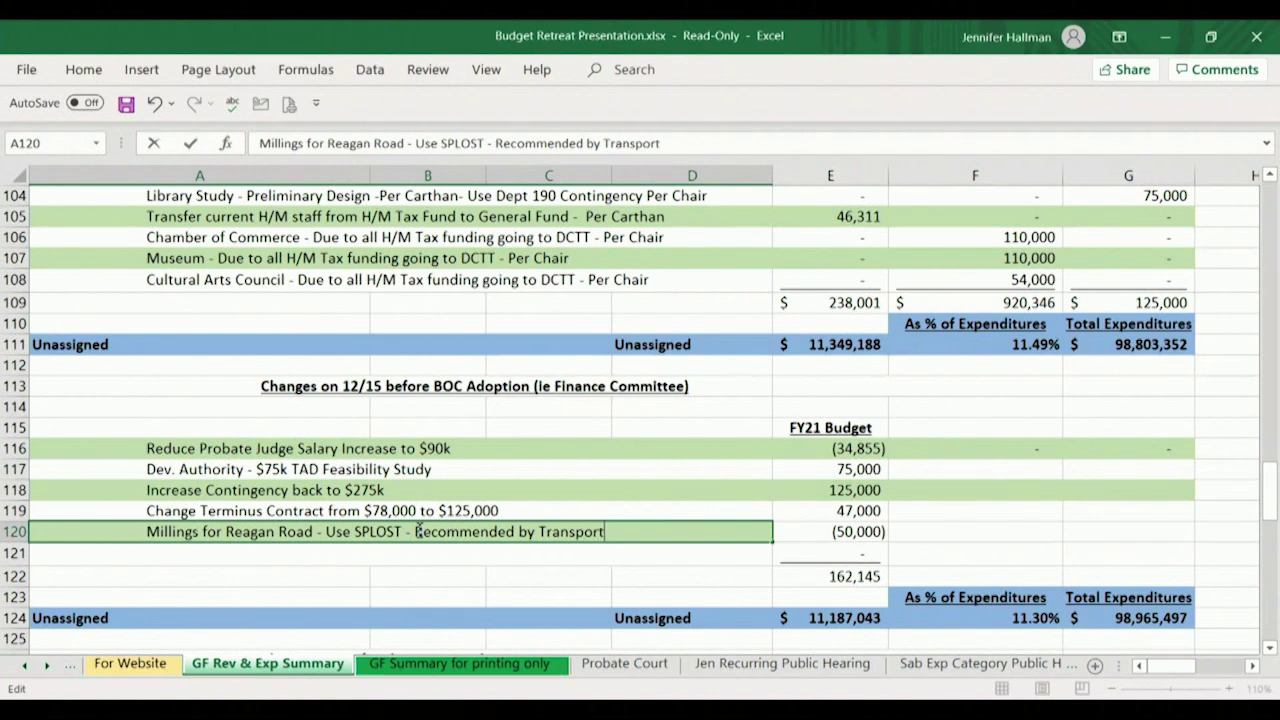
text(ation Committee)
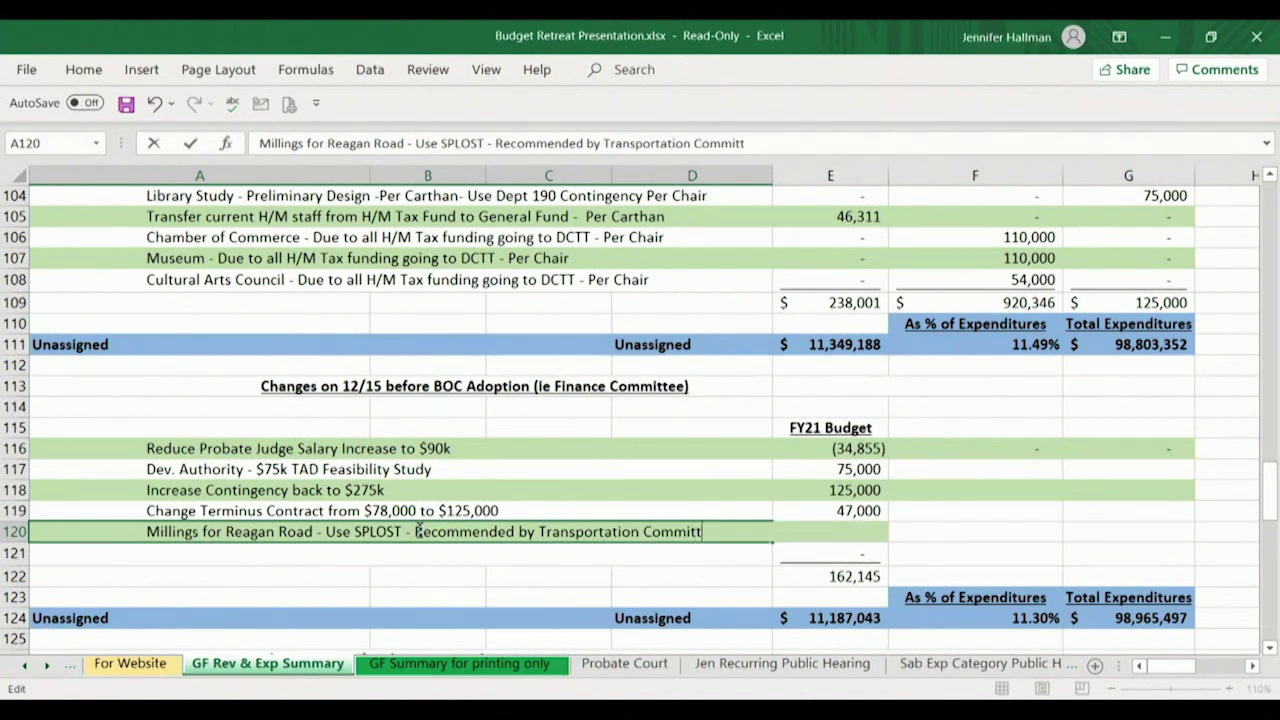
key(Return)
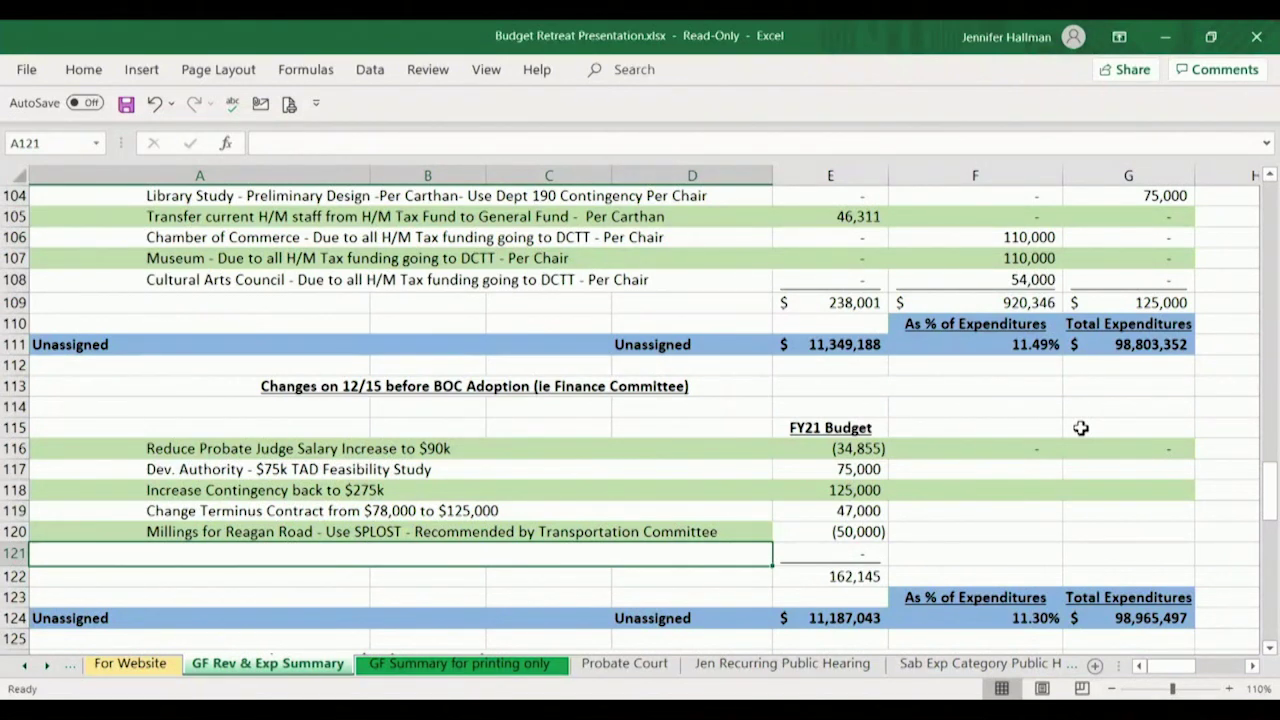
- Correct the road name in the millings description in A120 to "Ragan Road"
click(857, 531)
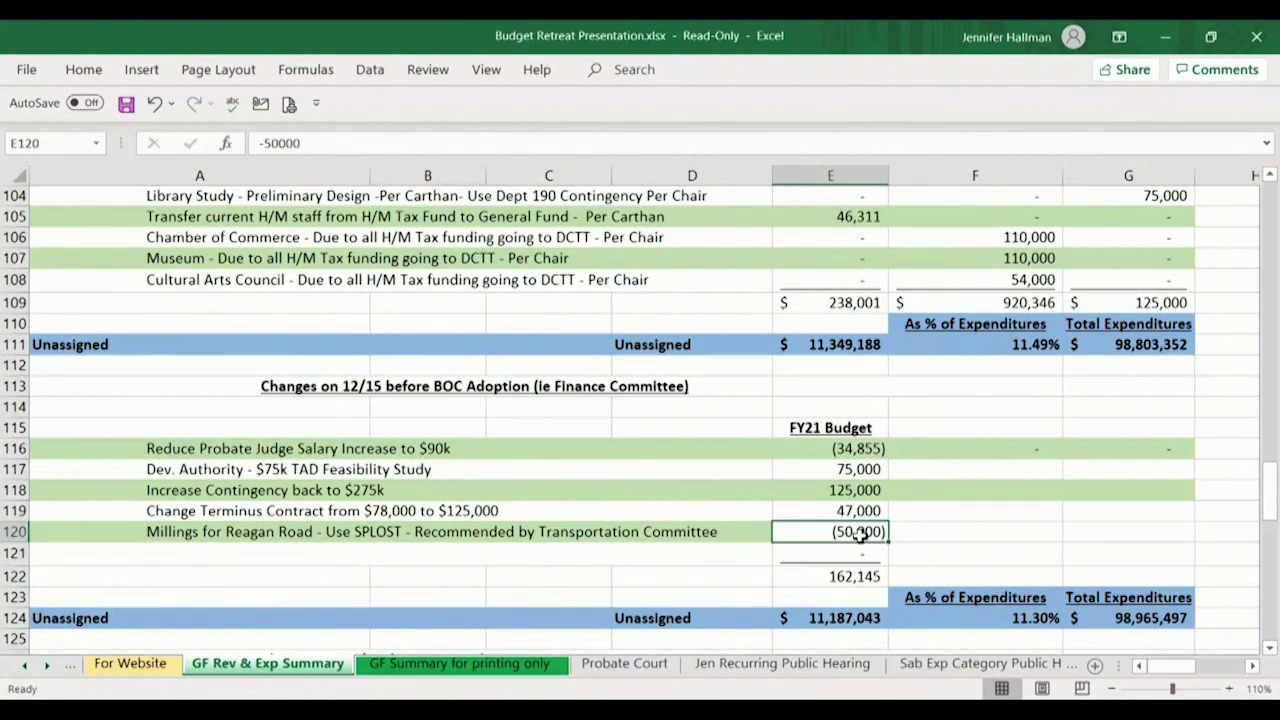
click(267, 553)
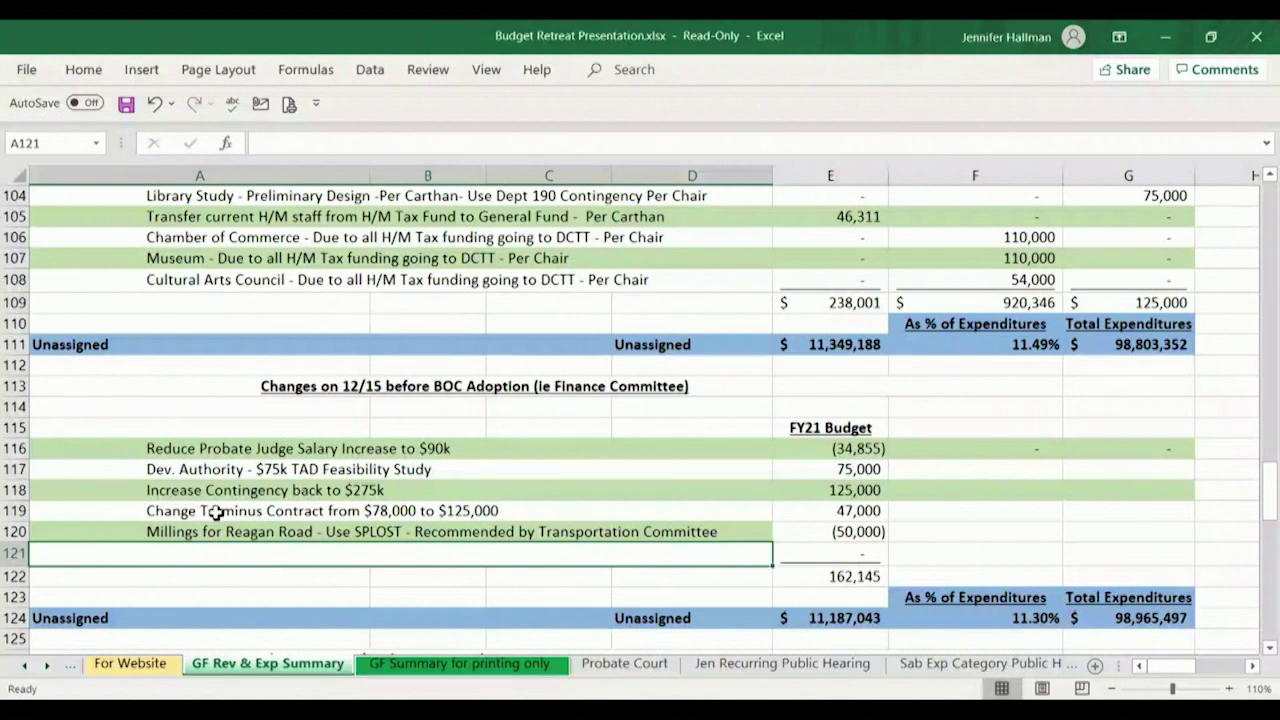
click(243, 531)
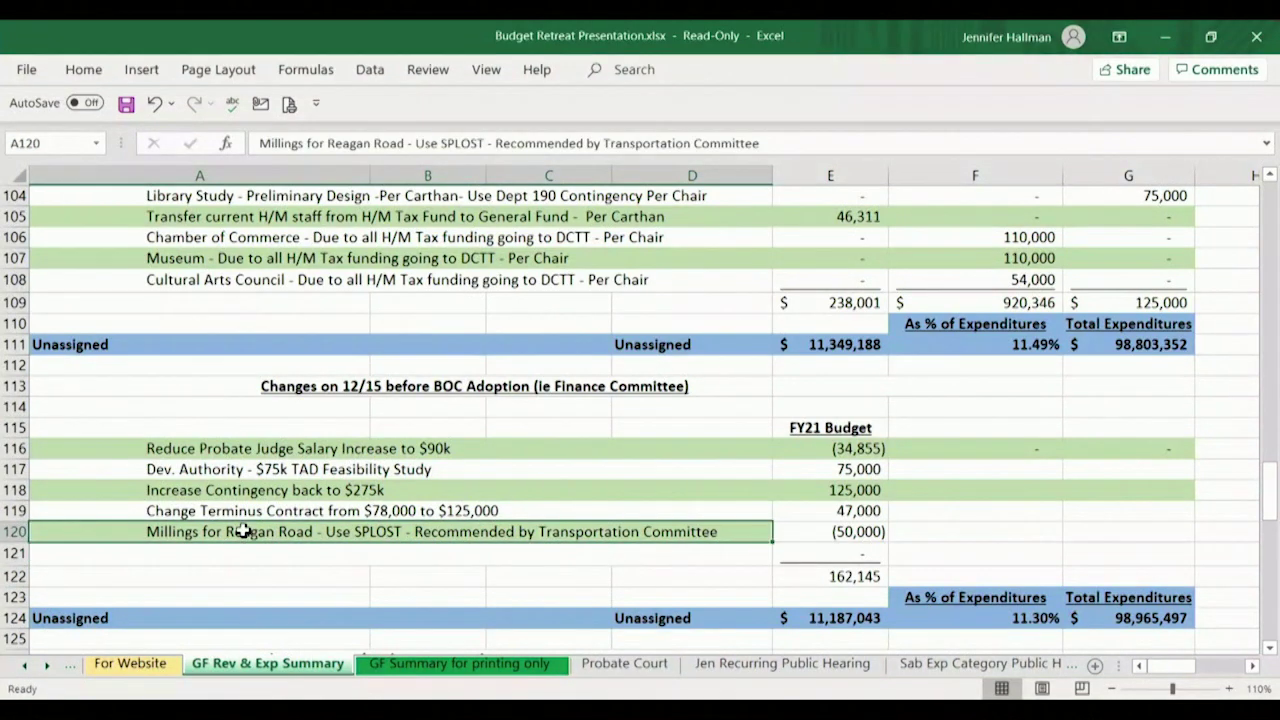
double_click(243, 531)
key(BackSpace)
key(Return)
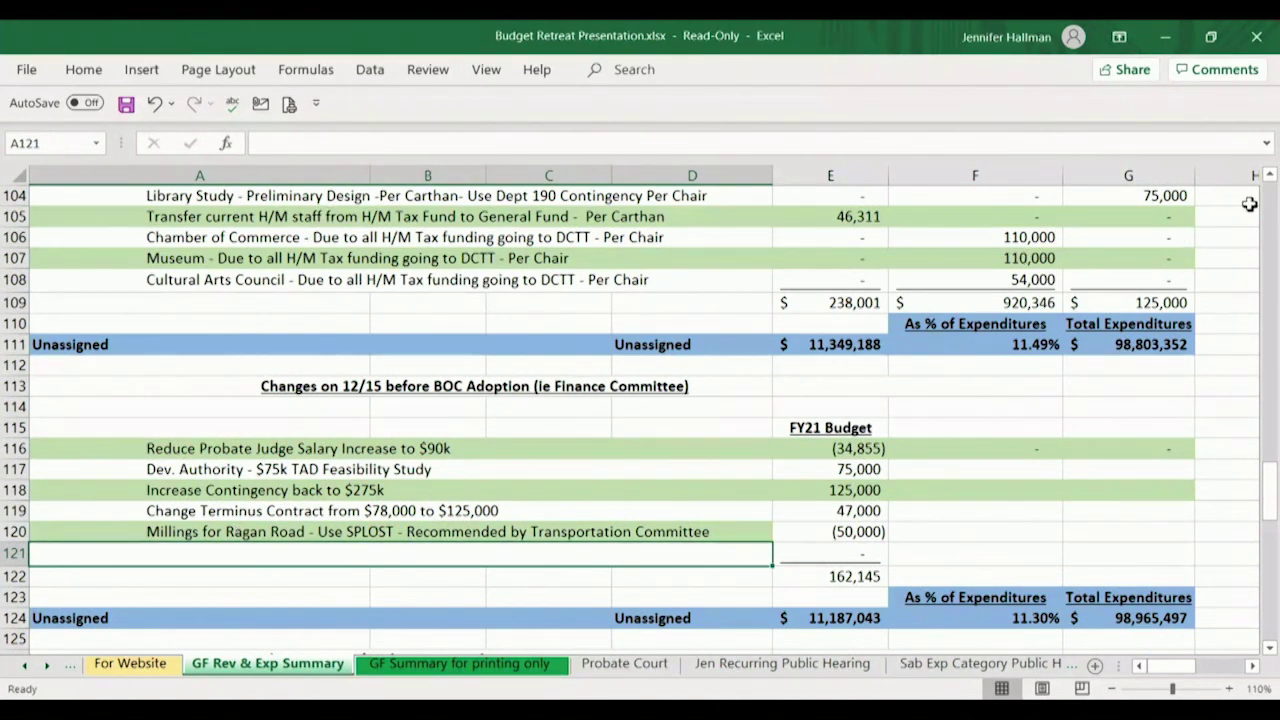
- Correct the road name to "Ragan Road" in the earlier millings line, A101, and return to A120
click(1268, 178)
click(1268, 178)
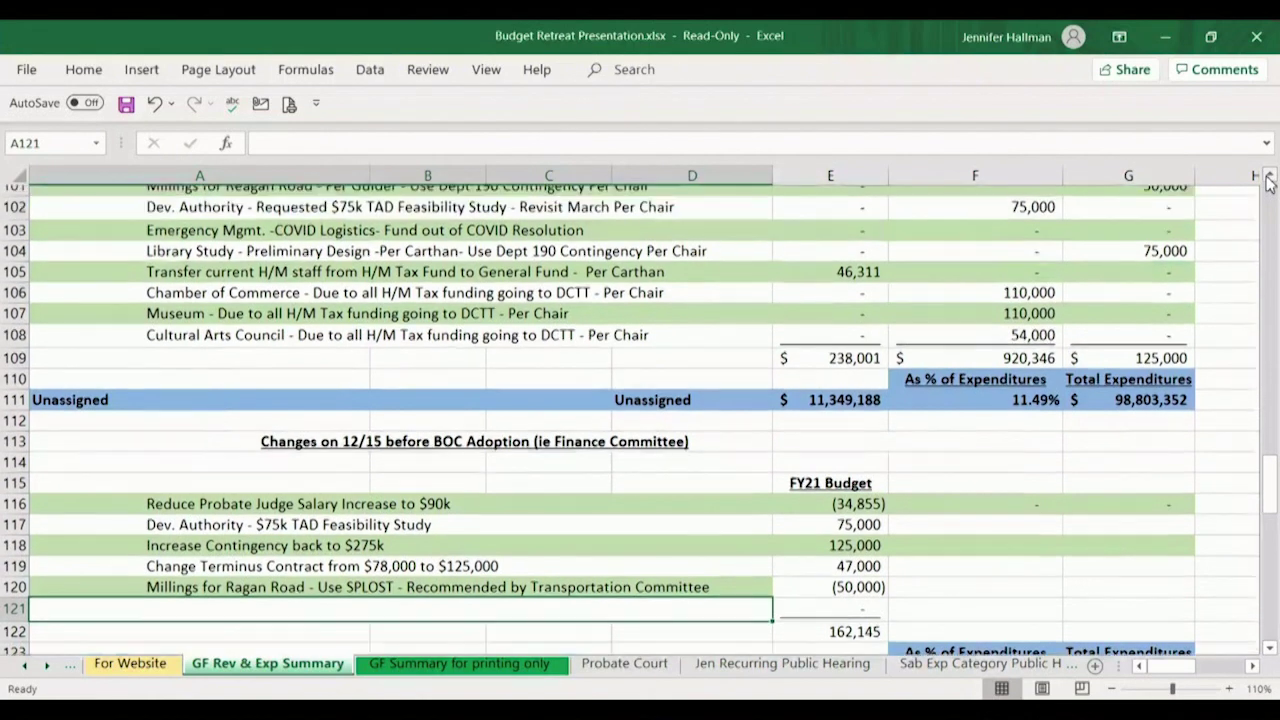
click(1268, 178)
click(230, 264)
click(230, 219)
double_click(236, 220)
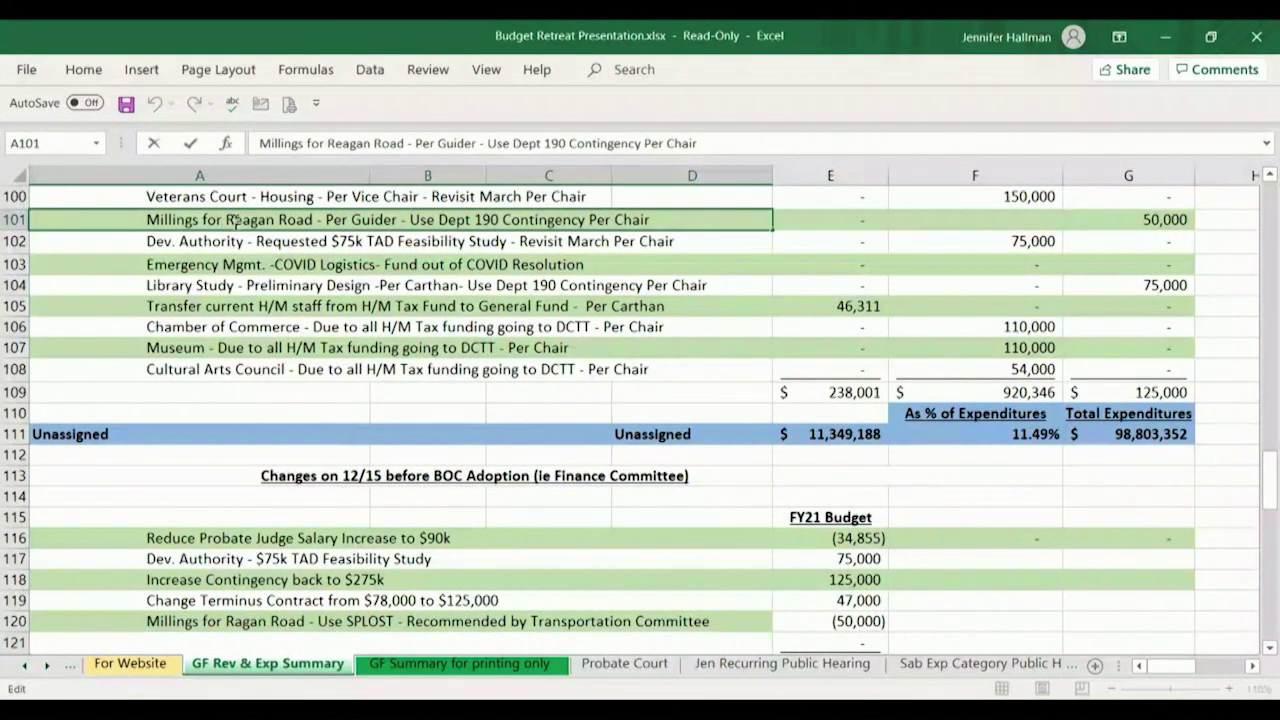
key(Delete)
key(Return)
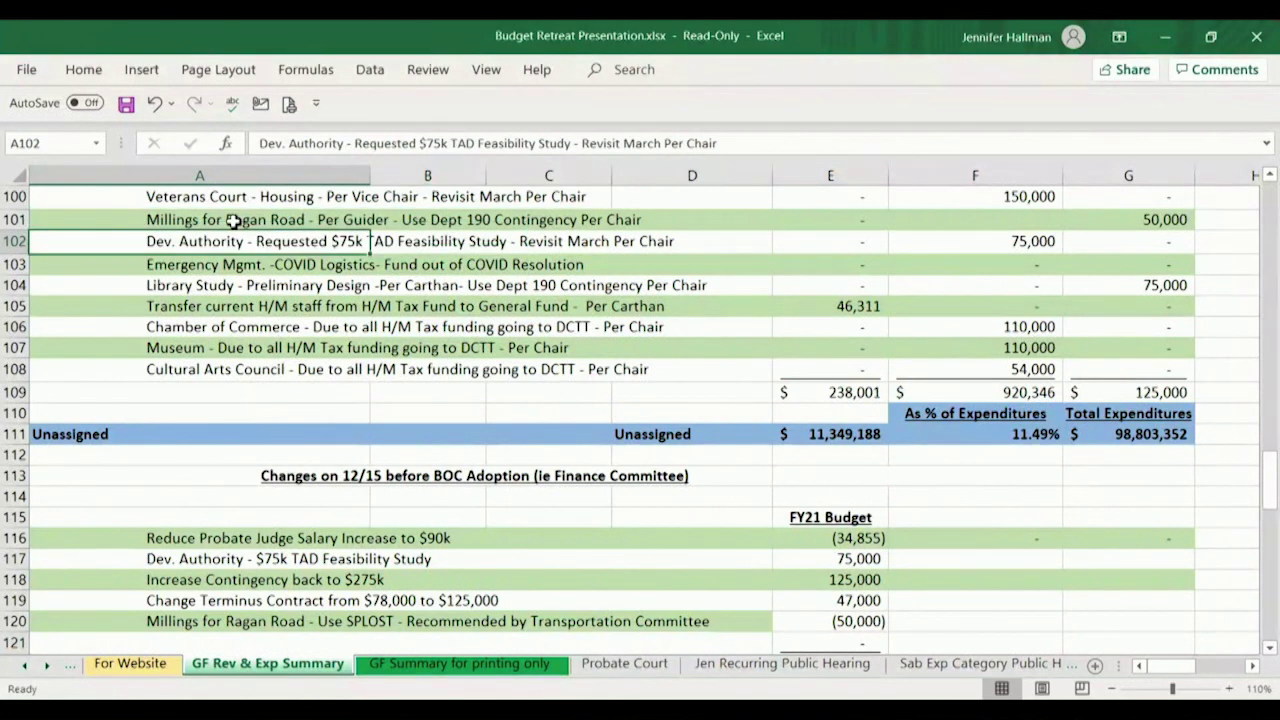
click(1270, 648)
scroll(1272, 650, down, 1)
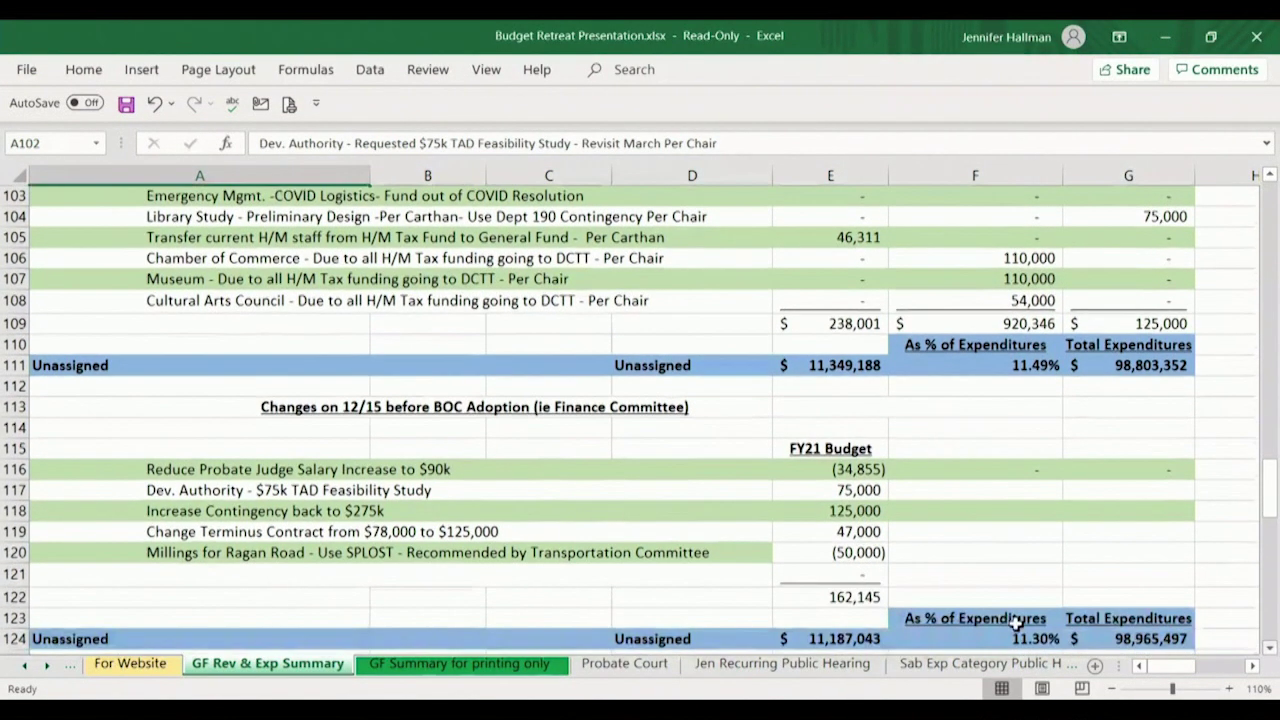
click(280, 555)
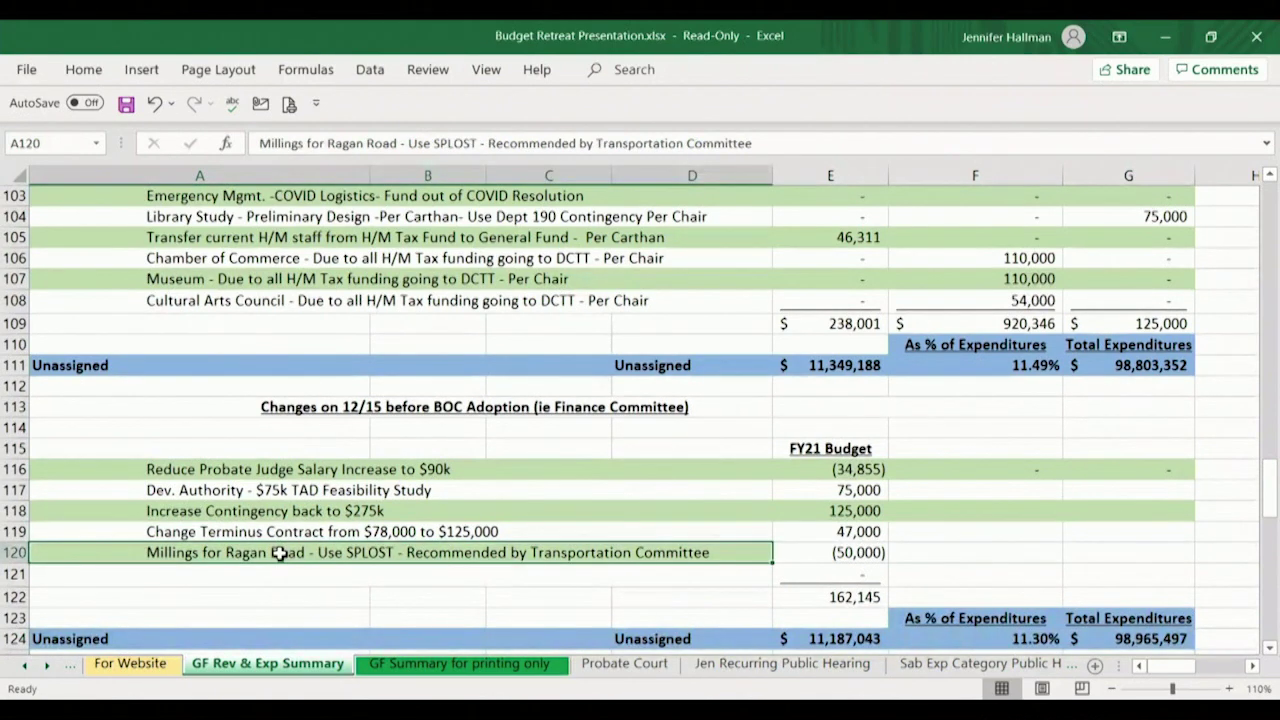
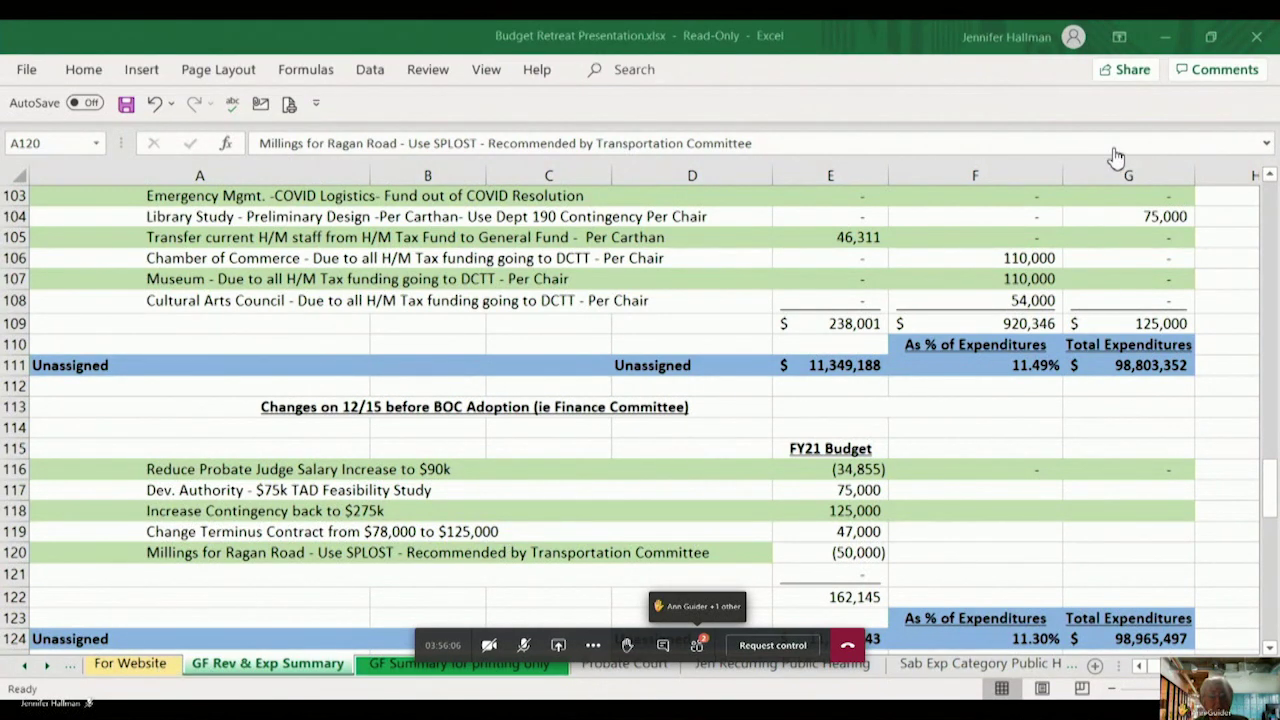
- Examine the Health and Welfare section of the For Website sheet, including the Family and Children Services amount in D81
click(157, 667)
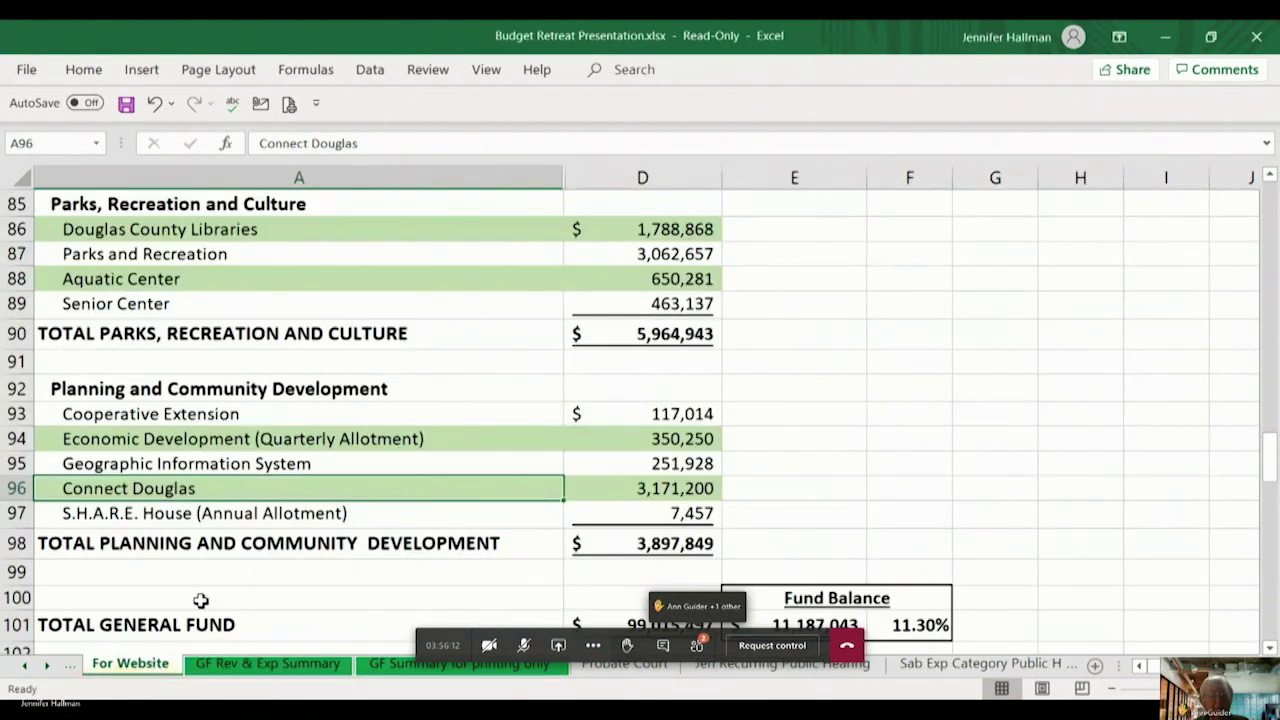
key(Up)
key(Up)
key(Up)
key(Up)
key(Up)
key(Up)
key(Up)
key(Up)
key(Up)
key(Up)
key(Up)
key(Up)
key(Up)
key(Up)
key(Up)
key(Up)
key(Up)
key(Up)
key(Up)
key(Up)
key(Up)
key(Up)
key(Up)
key(Down)
key(Down)
key(Down)
key(Down)
key(Down)
key(Down)
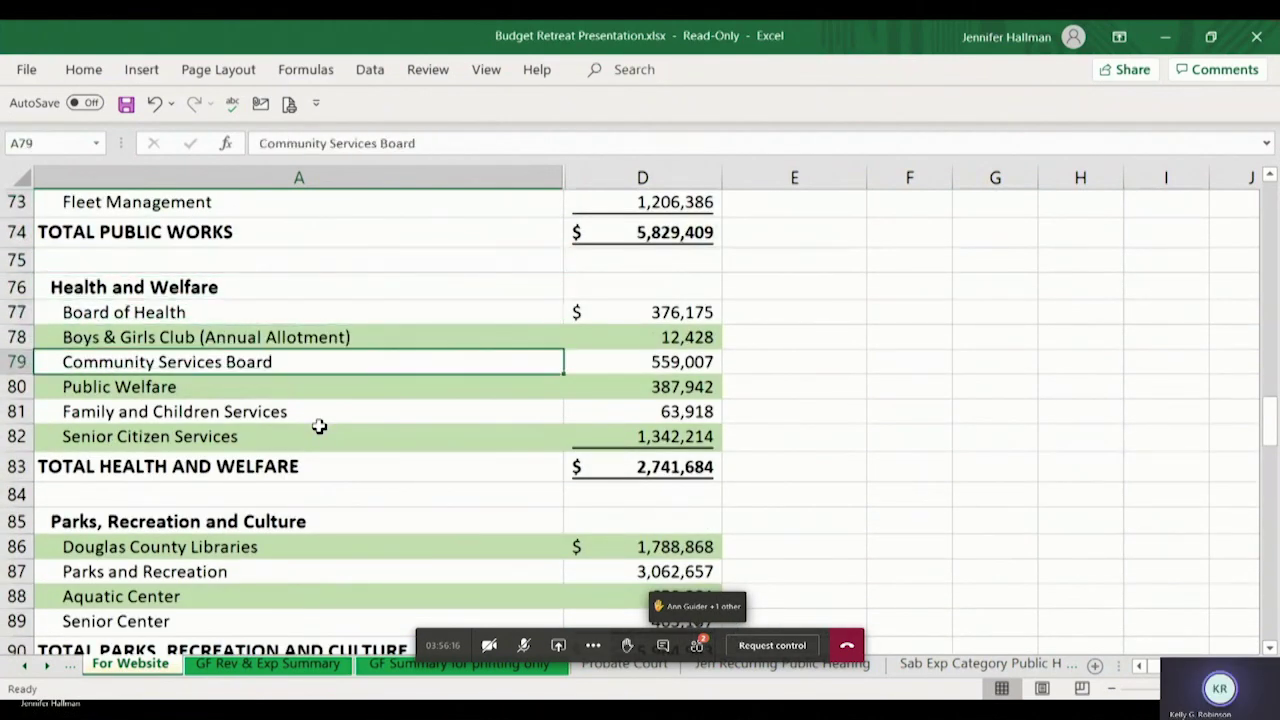
key(Down)
key(Down)
key(Right)
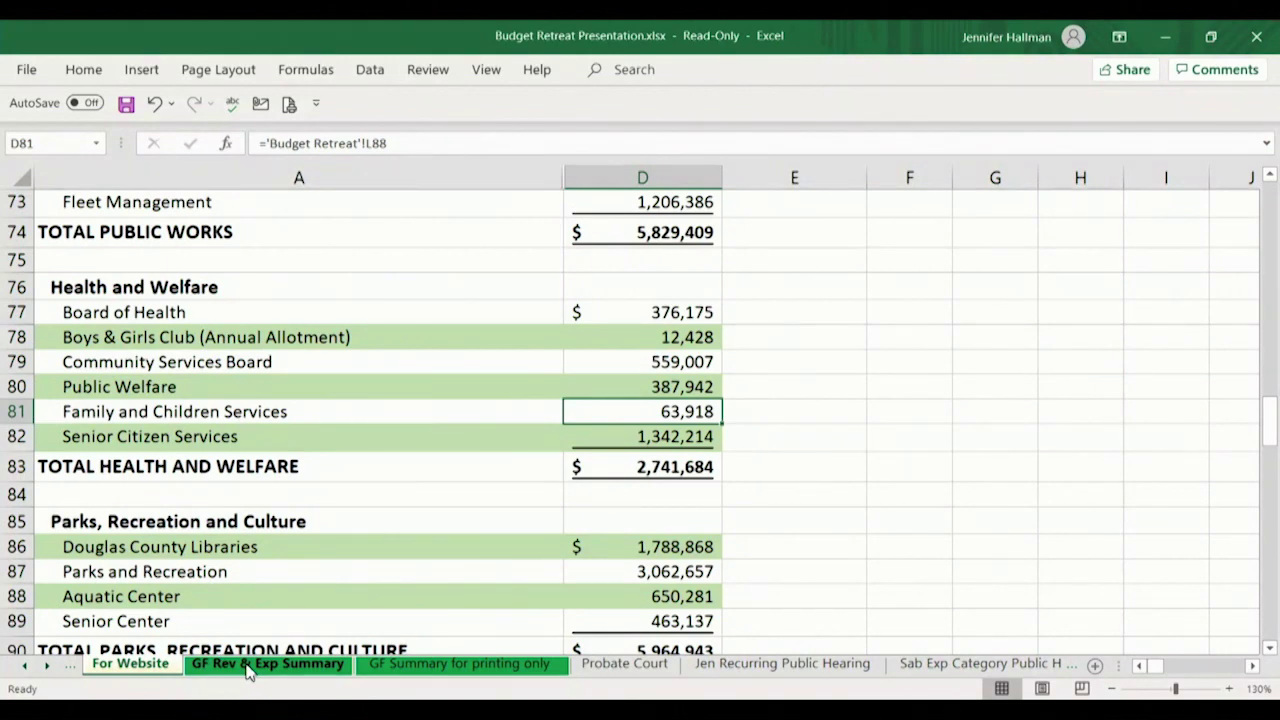
- Revisit the 12/15 changes in the GF Rev & Exp Summary sheet and go back to the For Website sheet
click(249, 664)
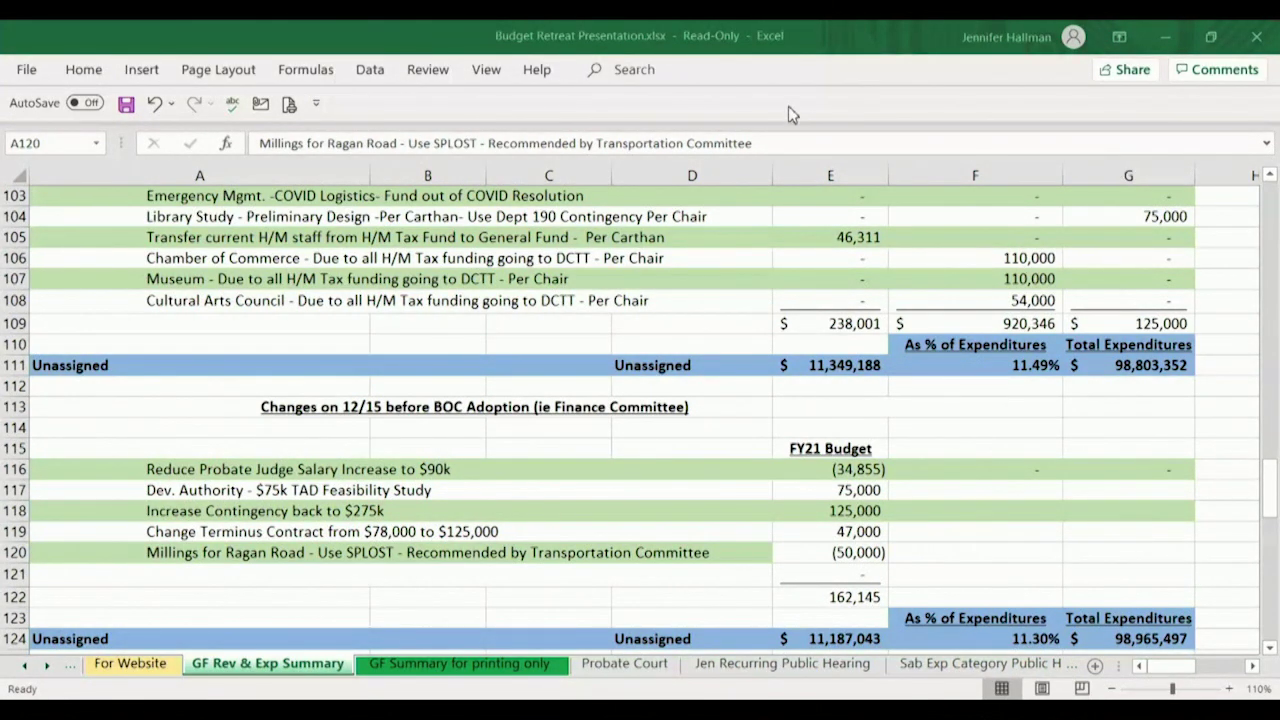
click(144, 667)
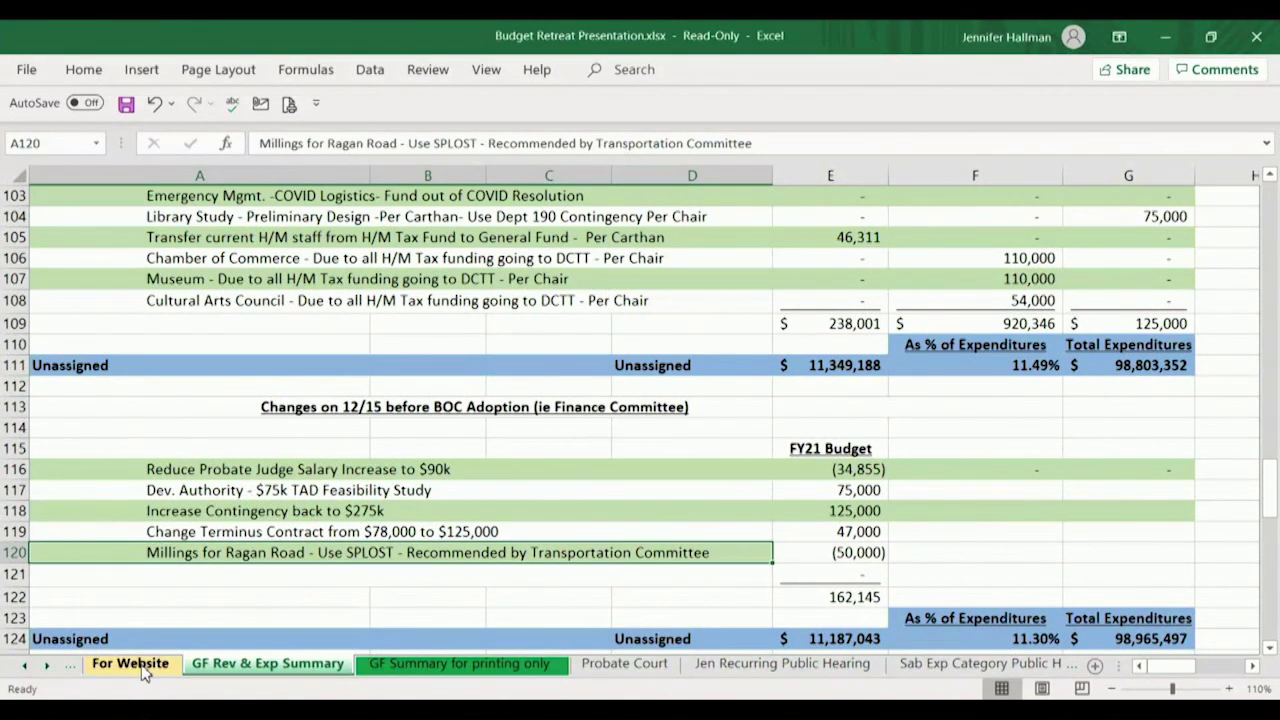
click(131, 664)
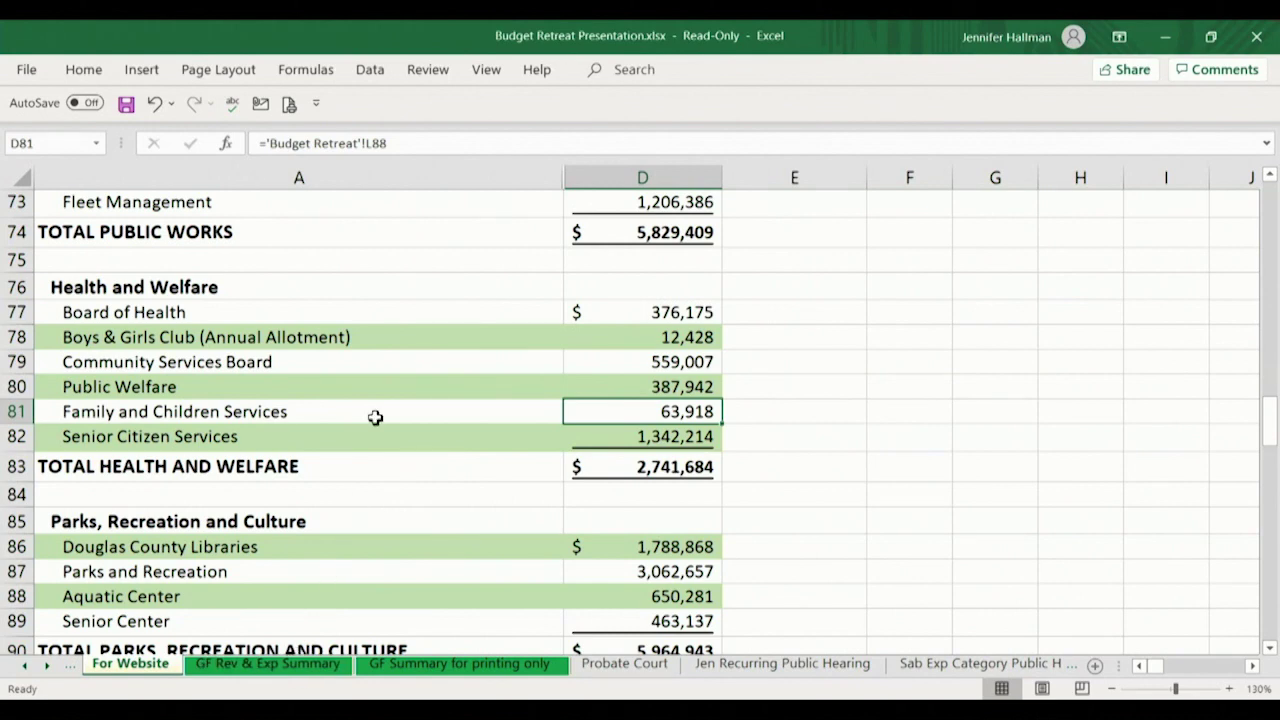
- Examine the general fund revenue lines at the start of the For Website sheet, down to the first General Government departments
key(Page_Up)
key(Page_Up)
key(Page_Up)
key(Page_Up)
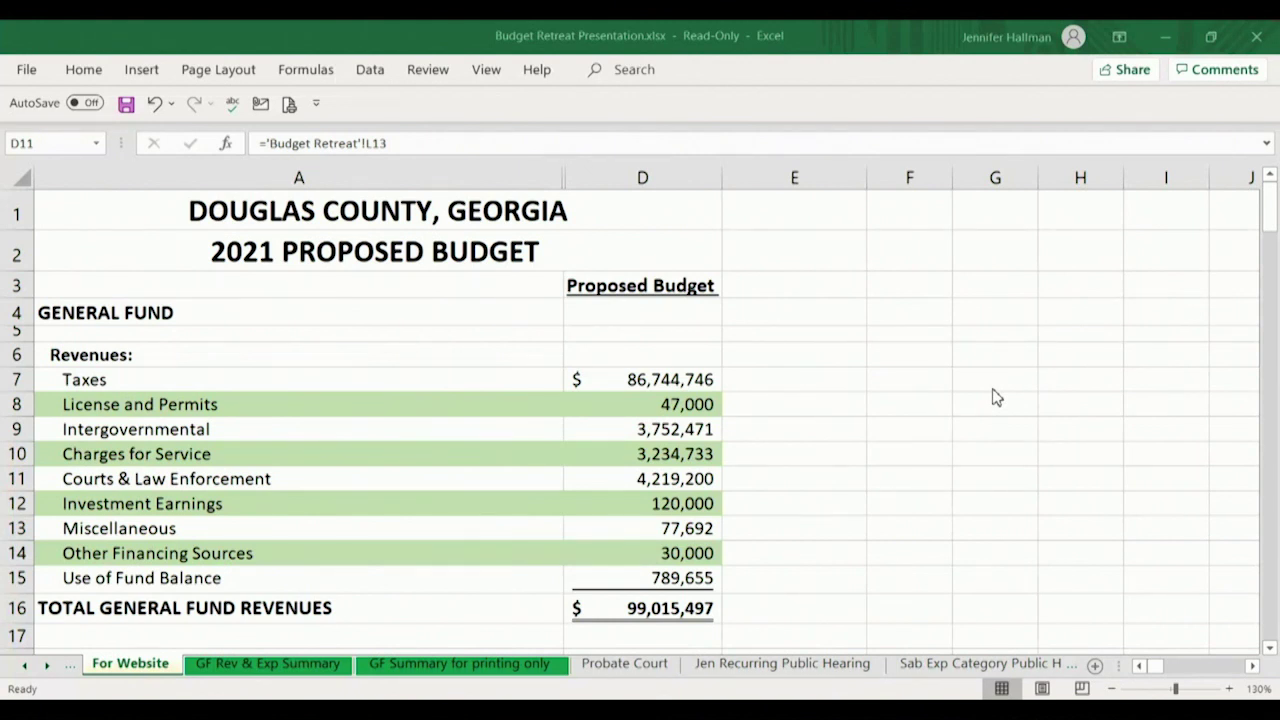
click(1270, 649)
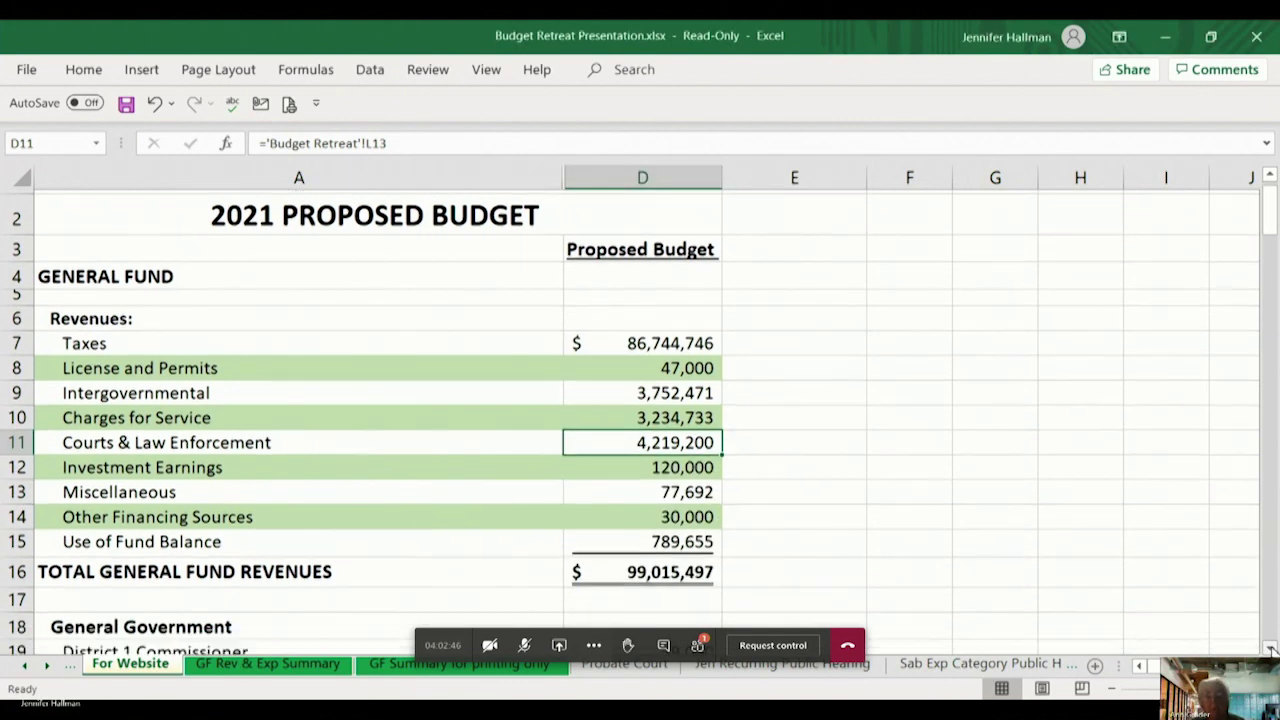
click(1270, 649)
click(1270, 649)
click(1271, 650)
click(1272, 652)
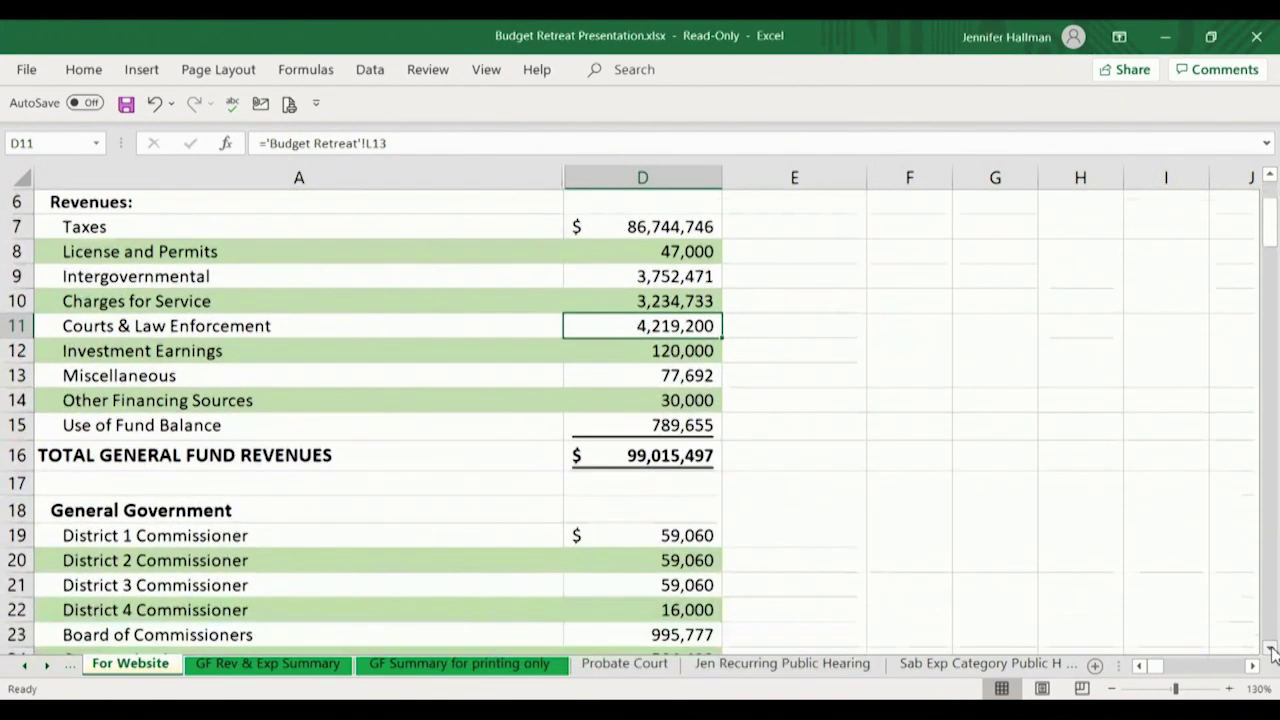
click(1272, 652)
click(1272, 652)
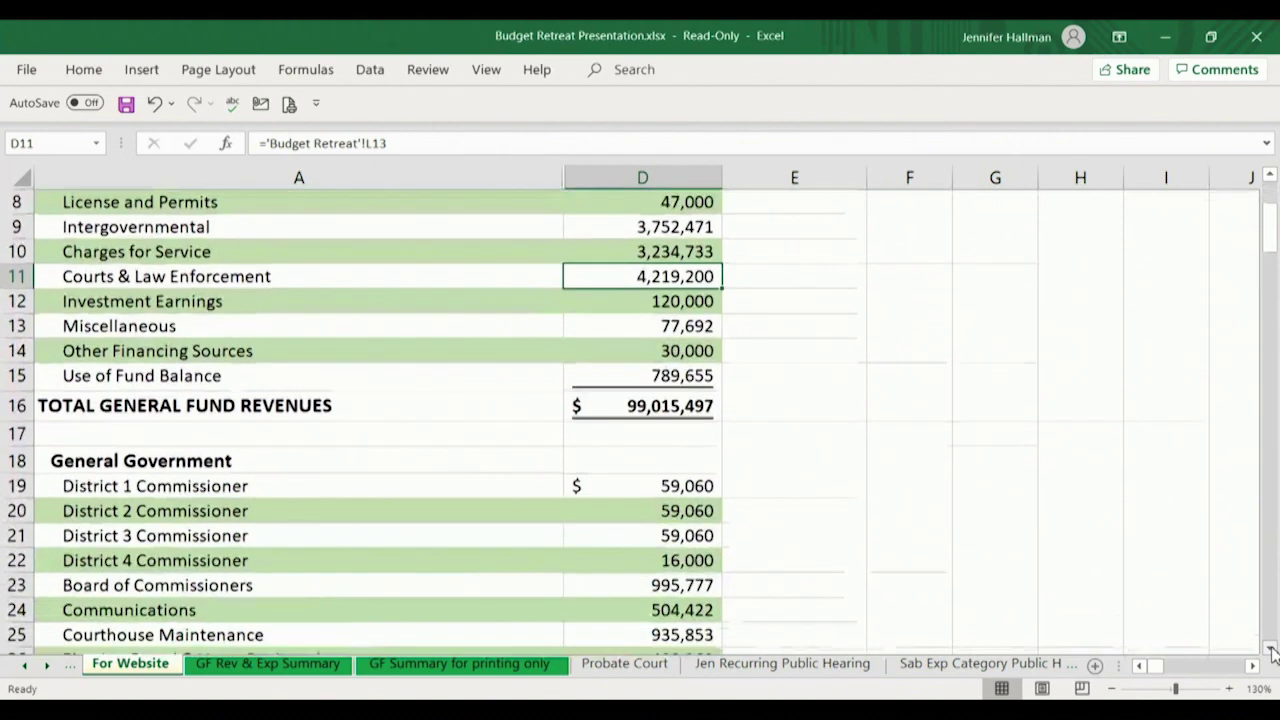
- Review the General Government department amounts in the For Website sheet and revisit the 12/15 changes in GF Rev & Exp Summary
click(1271, 200)
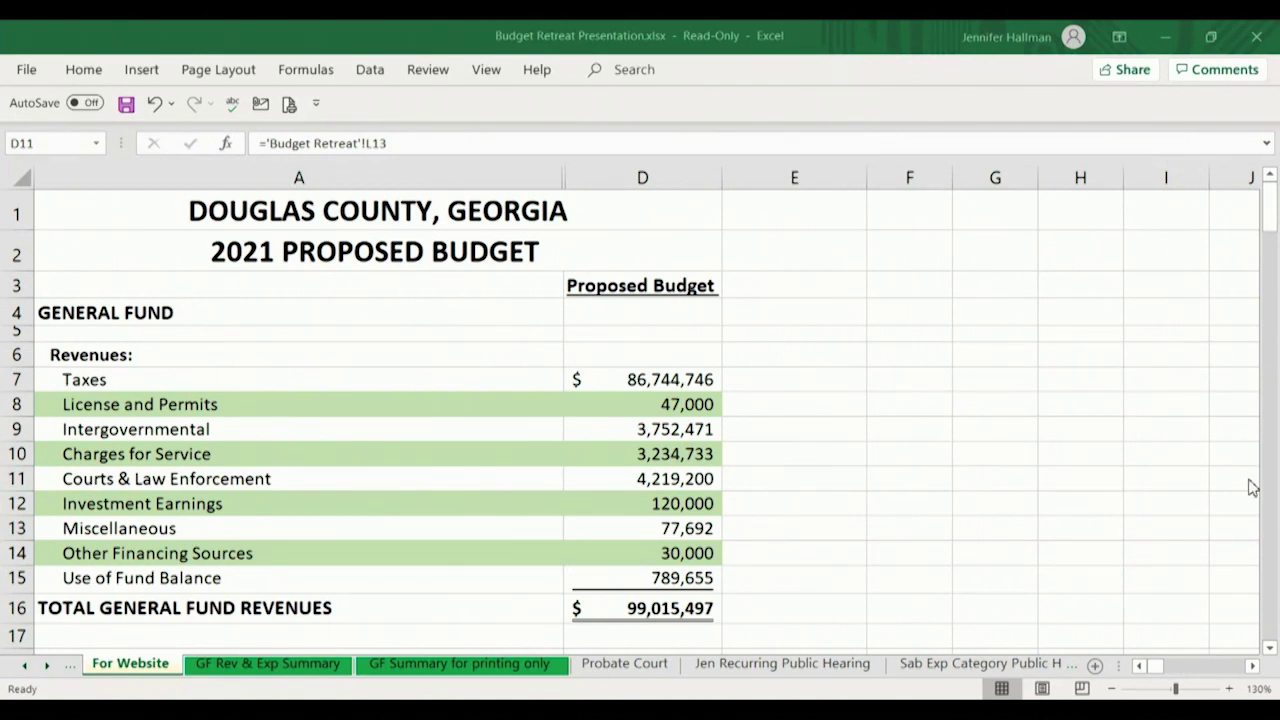
scroll(1273, 651, down, 3)
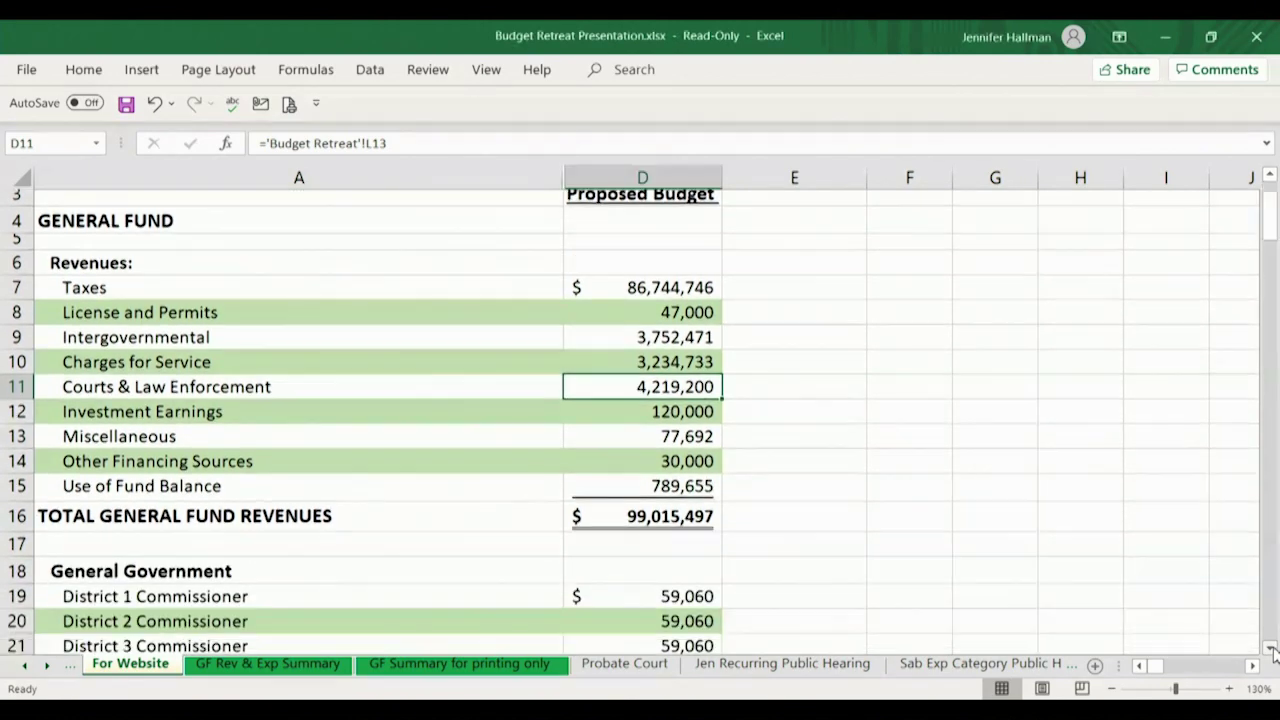
scroll(1273, 651, down, 1)
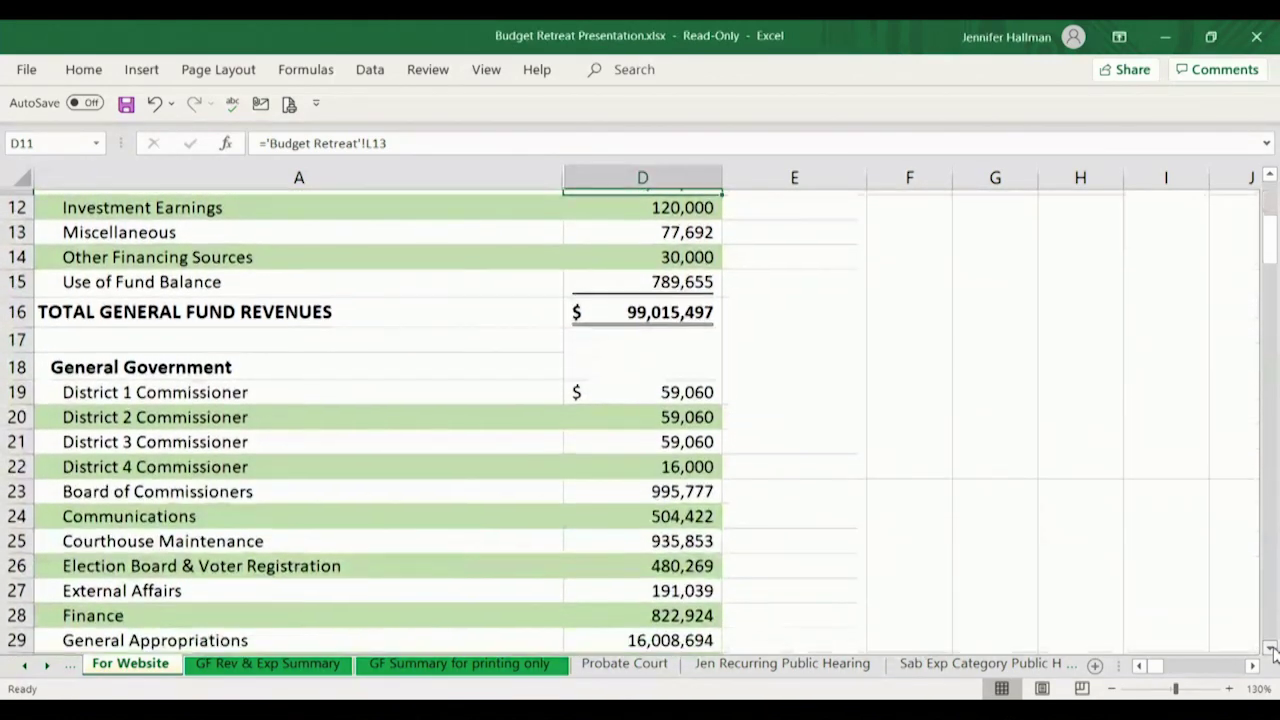
scroll(1273, 651, down, 2)
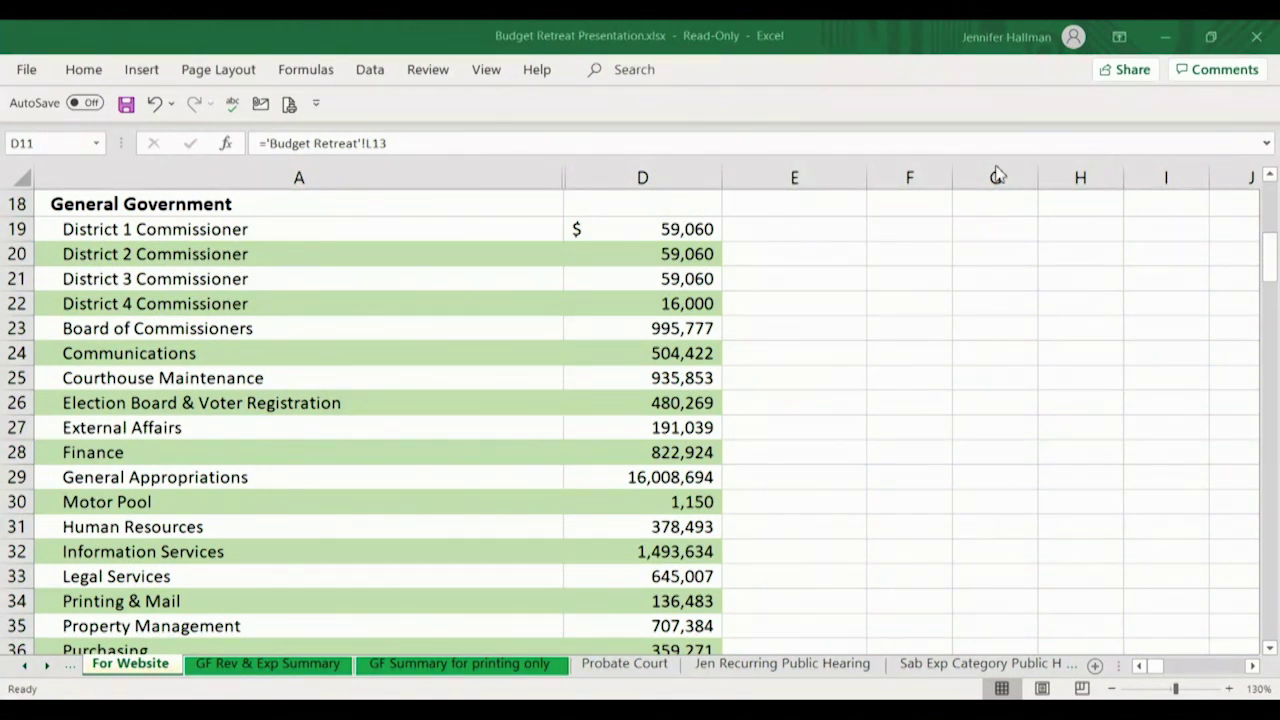
click(272, 668)
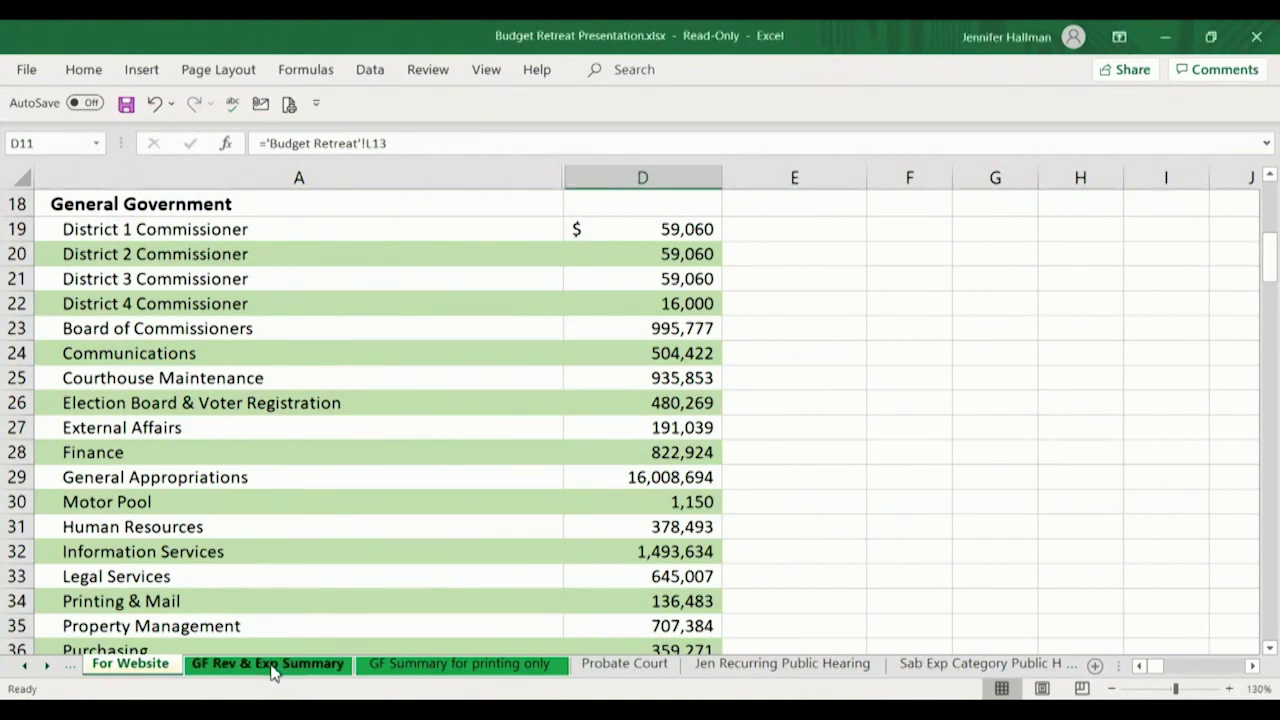
click(272, 668)
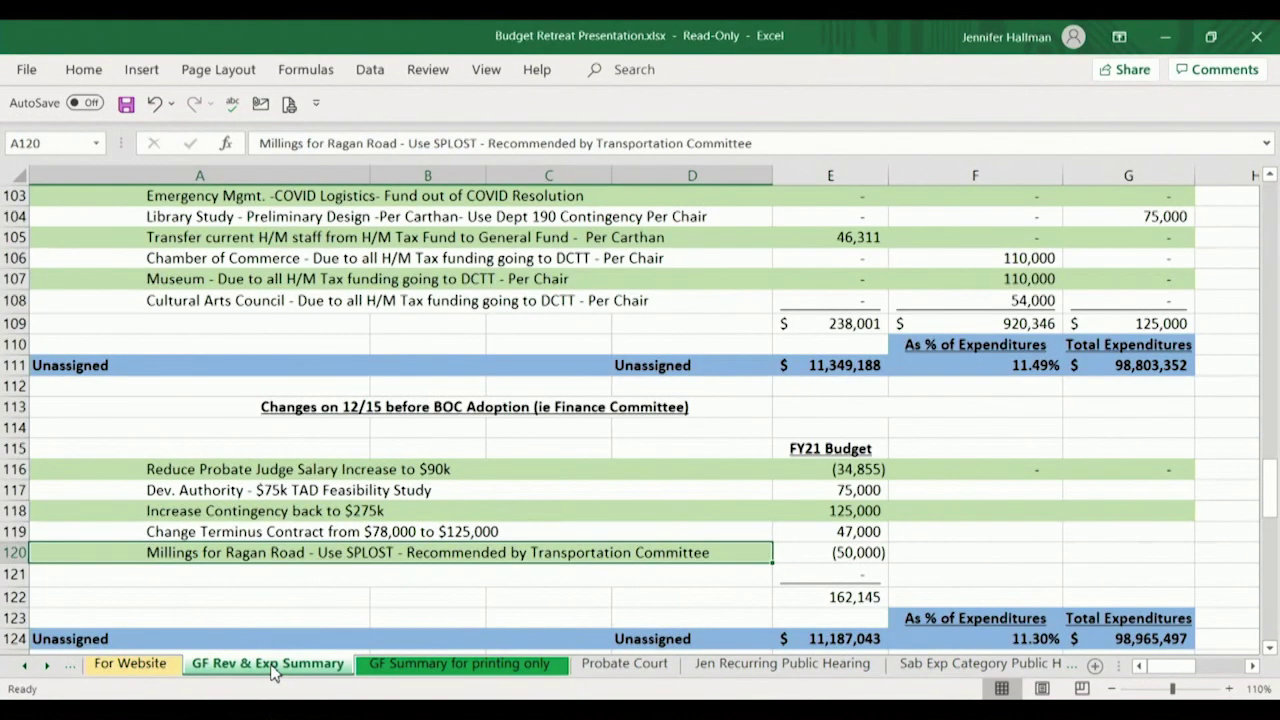
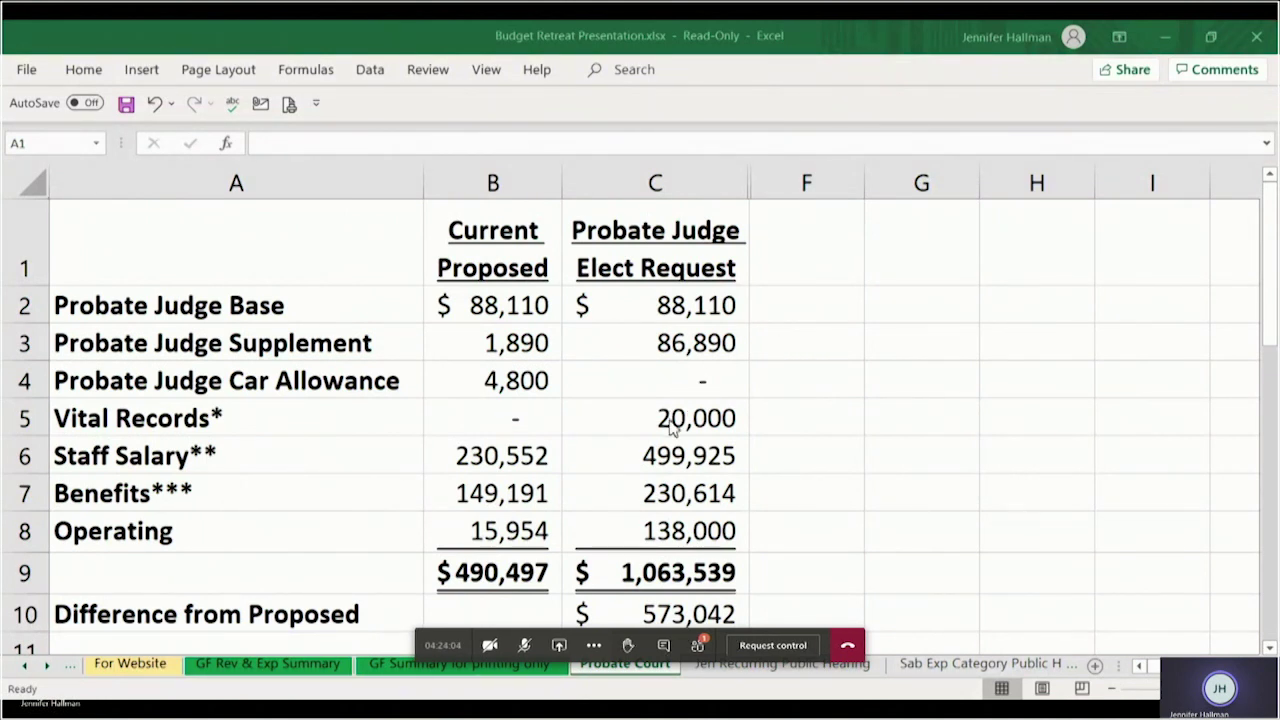
- Inspect the formulas behind the Probate Judge Elect's requested staff salary in C6 and benefits in C7
key(alt+Tab)
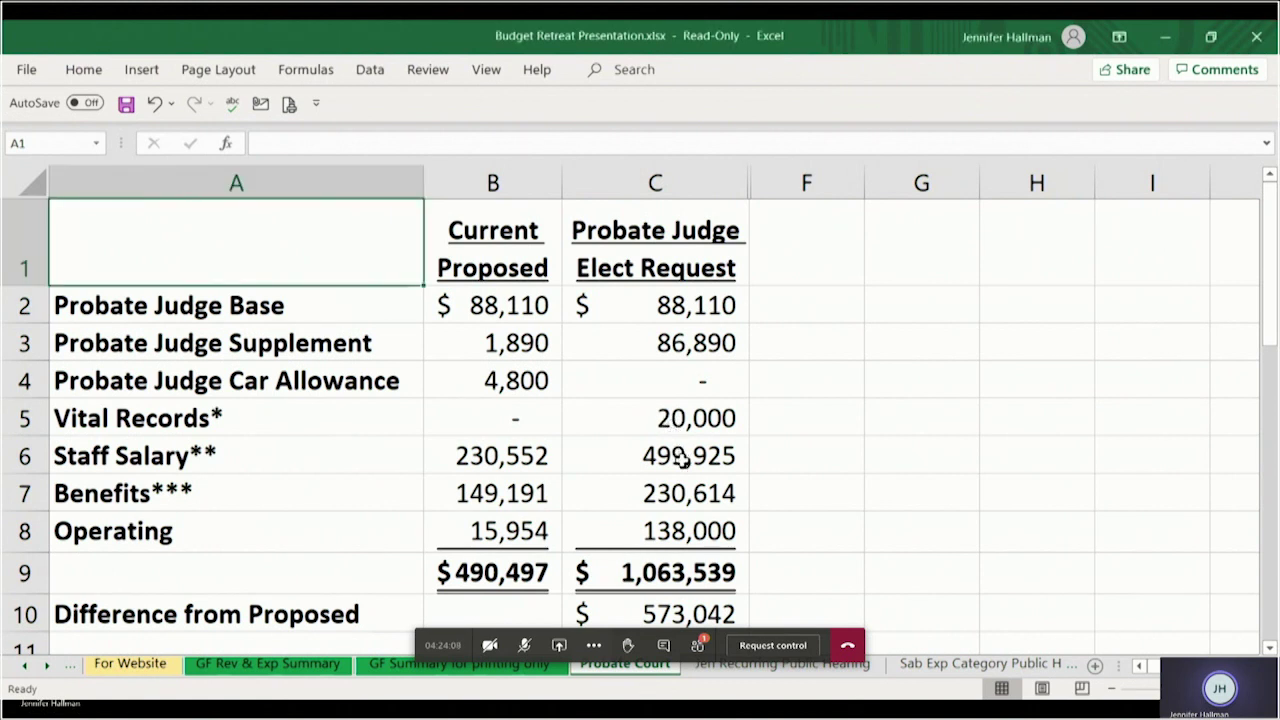
click(680, 458)
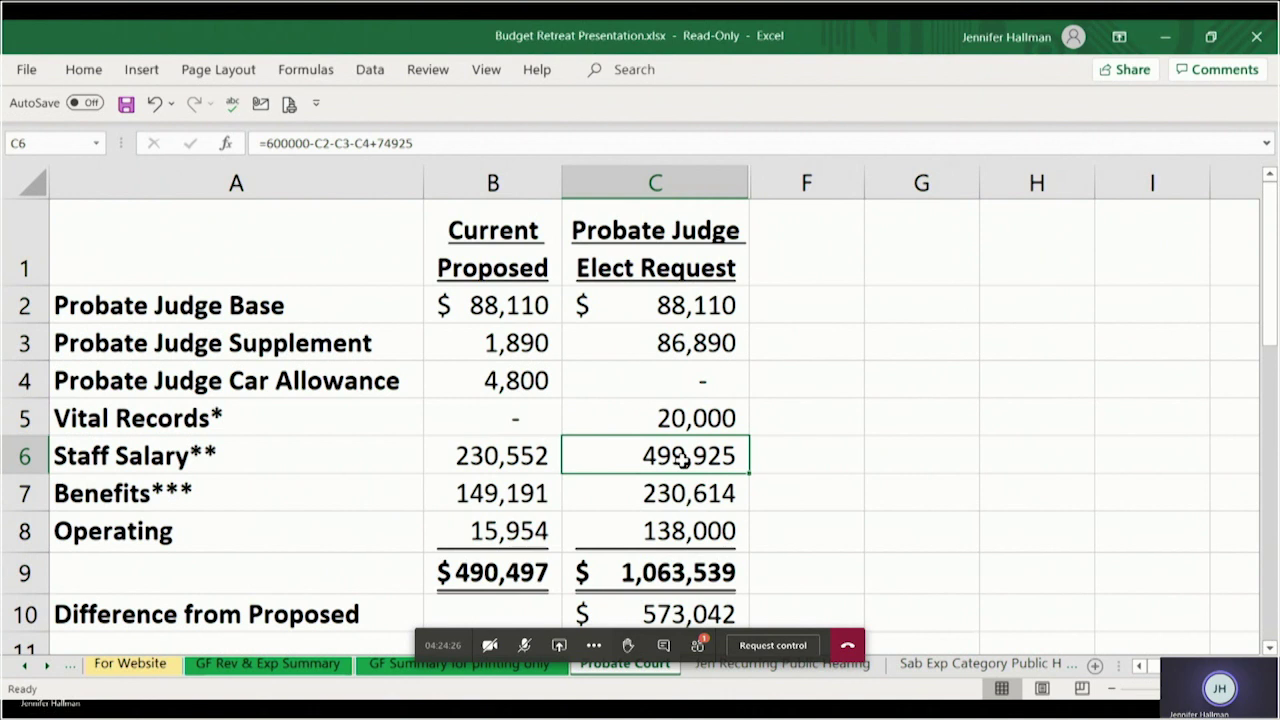
key(Down)
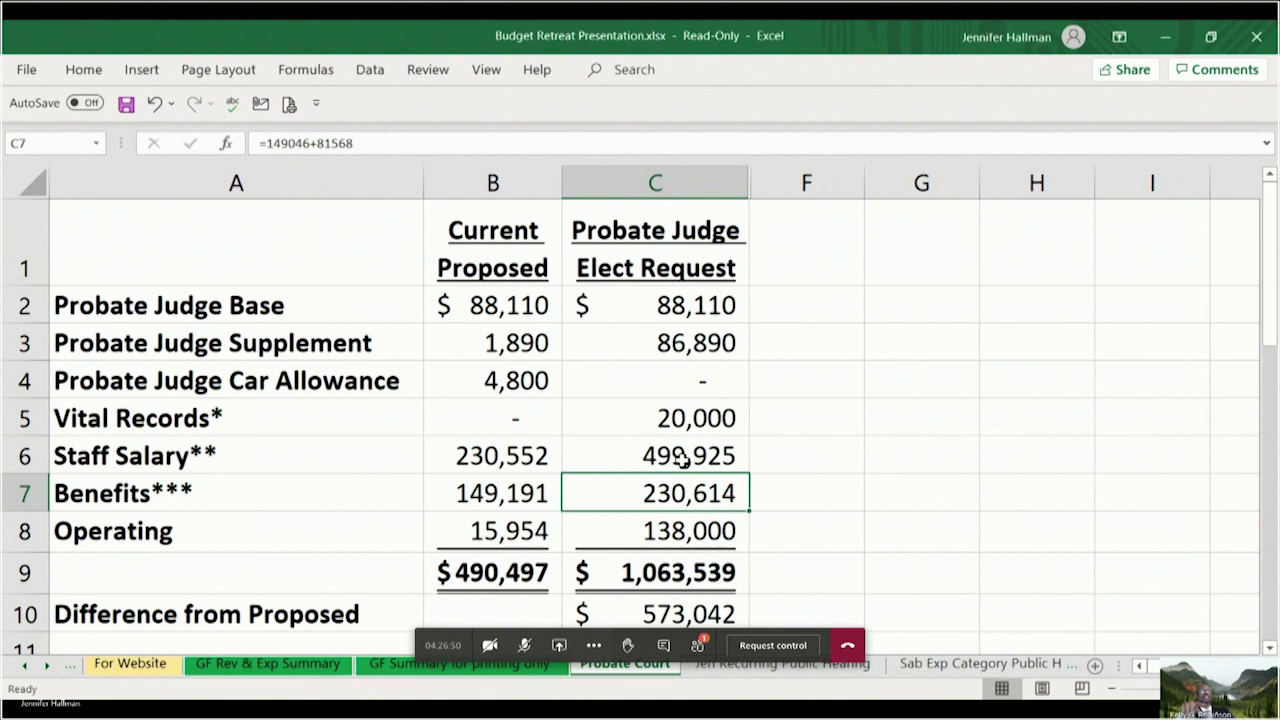
- Enter 36688.32 in F2, beside the Probate Judge Base row
key(Right)
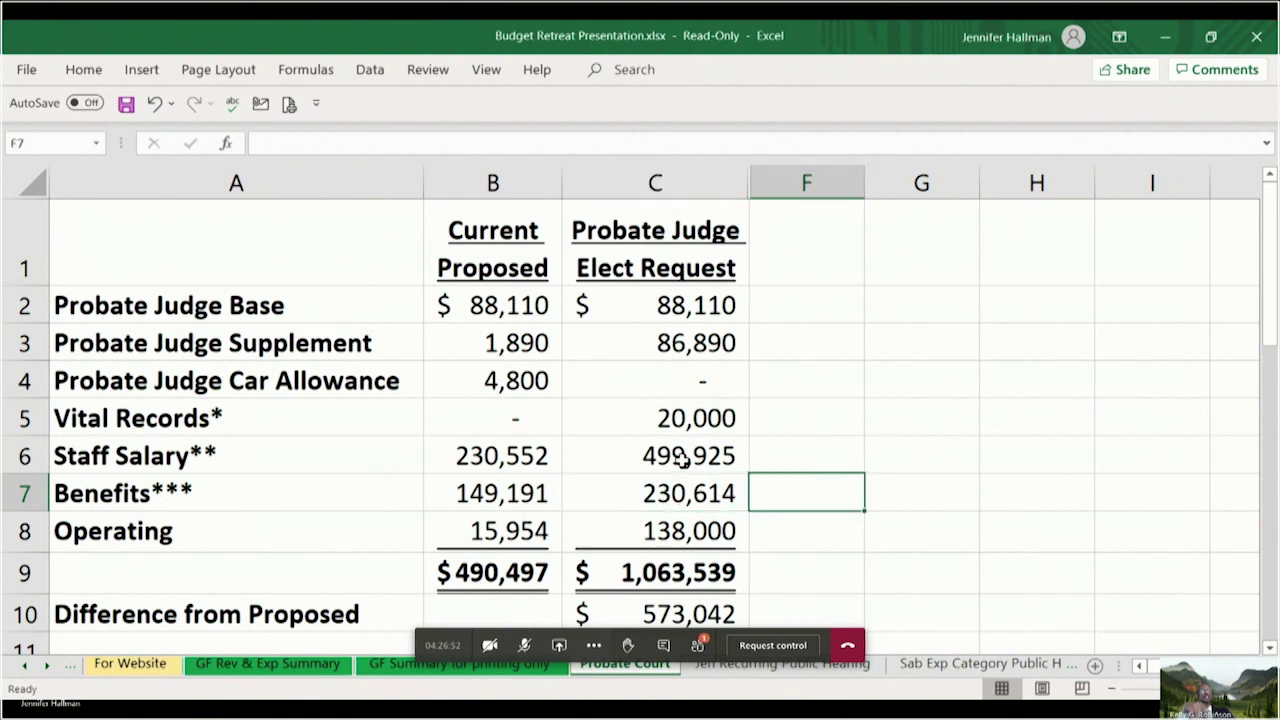
key(Up)
key(Up)
key(Up)
key(Up)
key(Up)
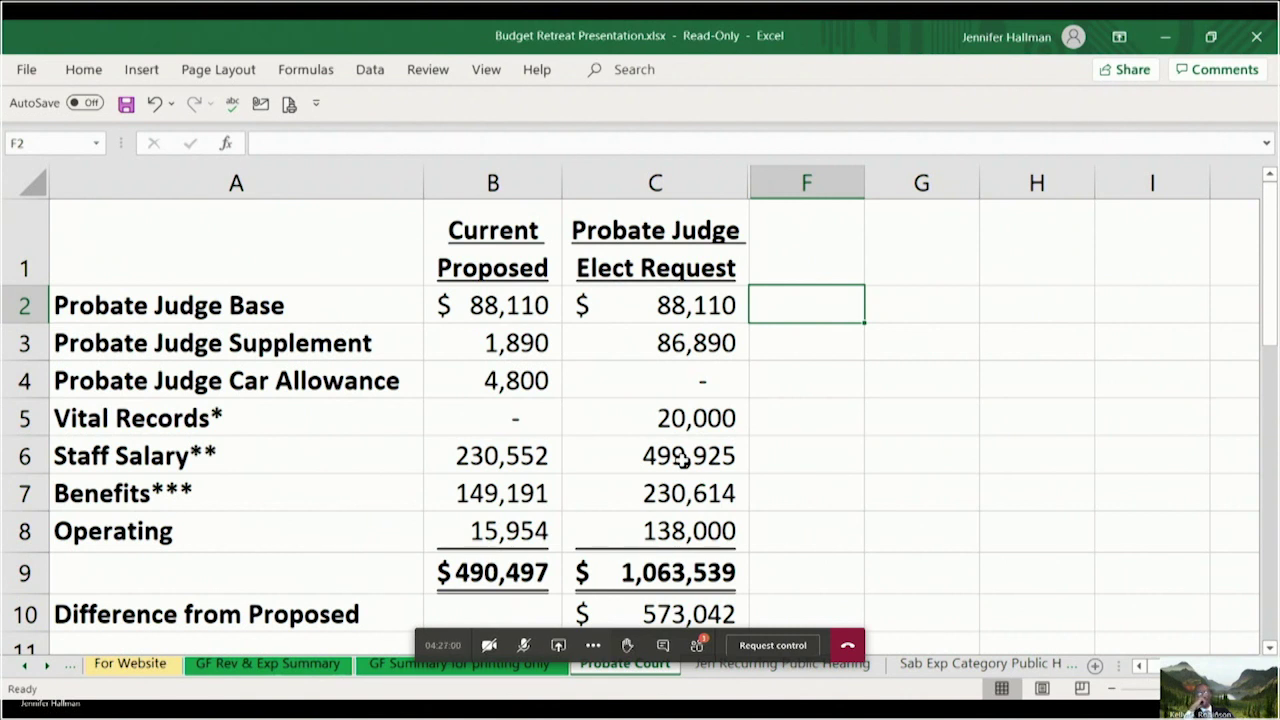
text(3)
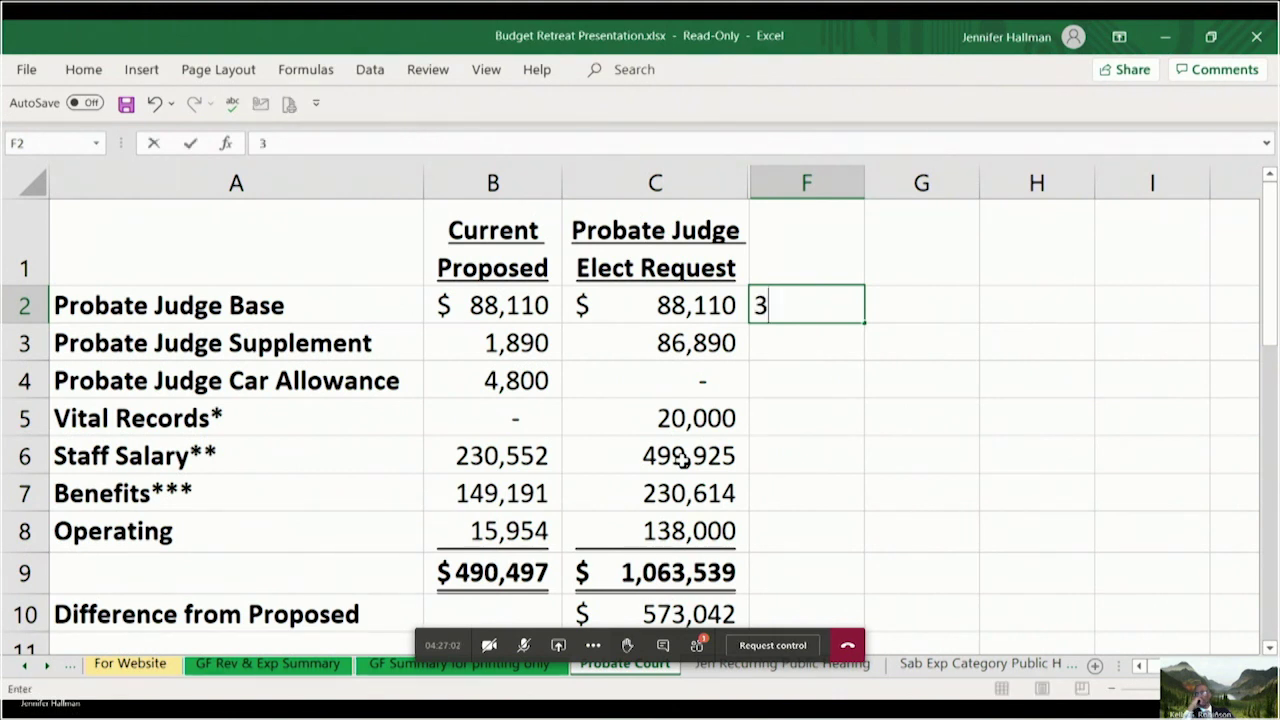
text(6688.32)
key(Return)
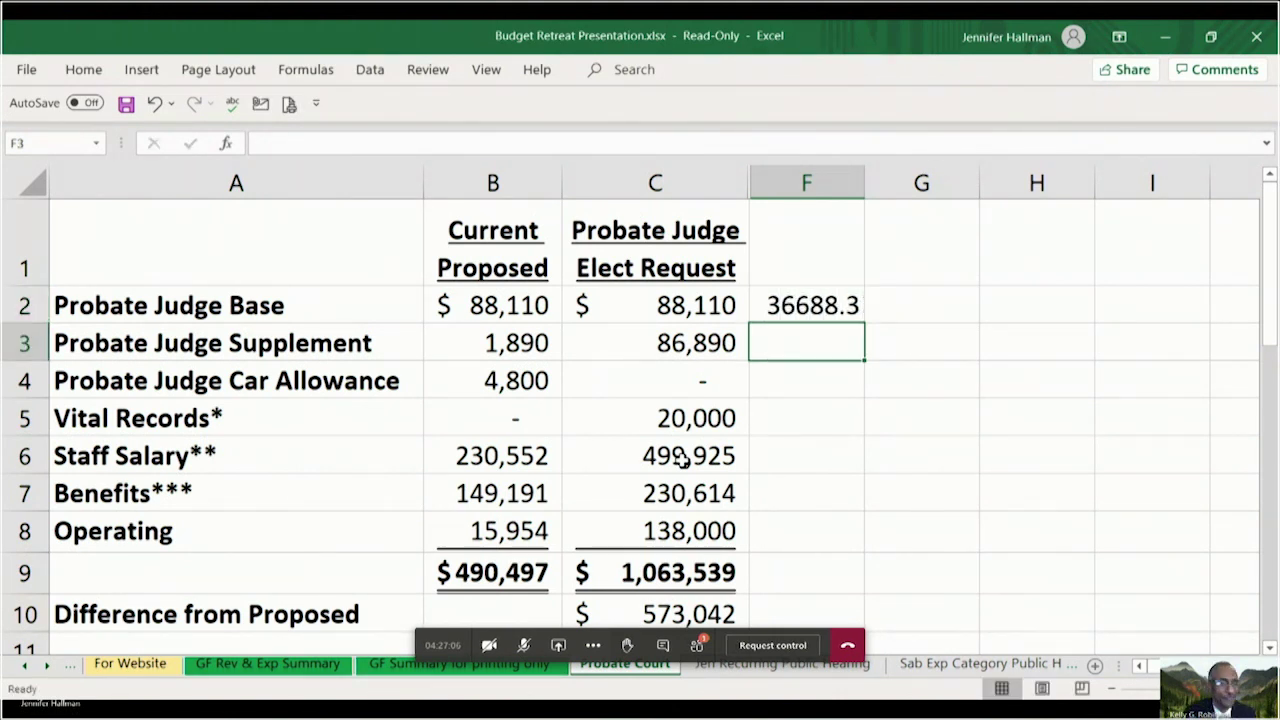
- Format the amount in F2 with the comma style
click(815, 300)
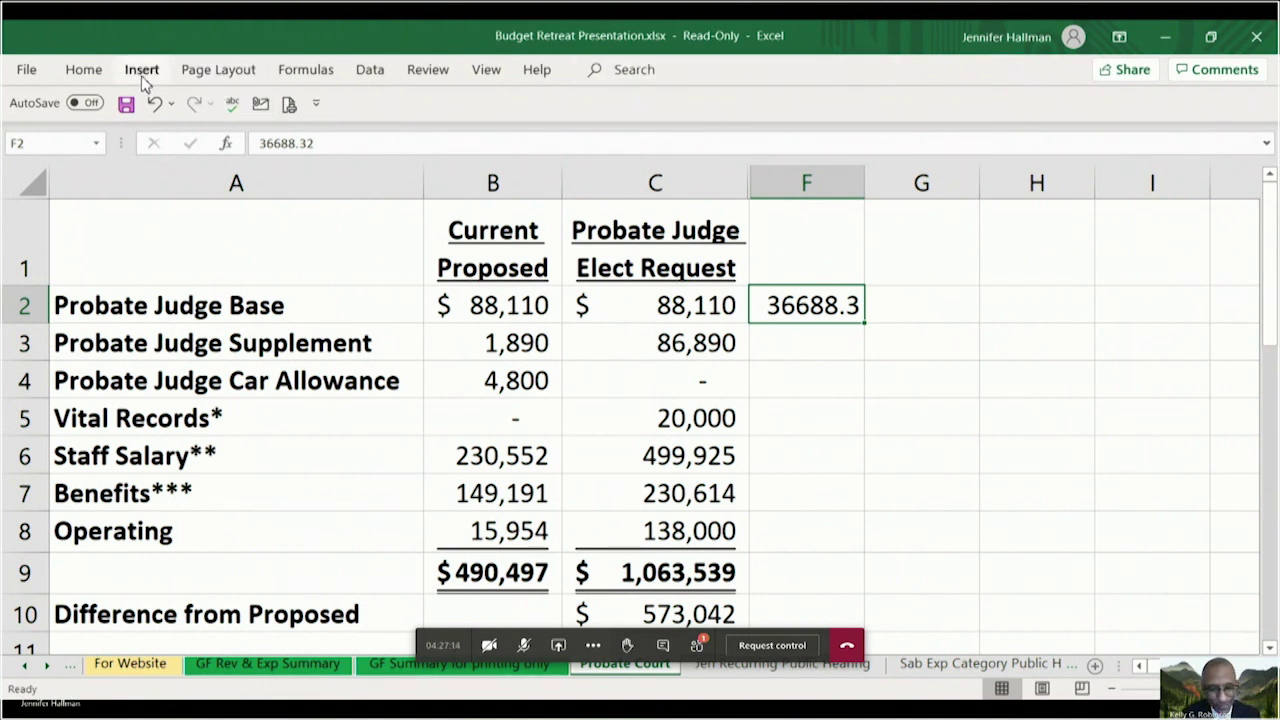
click(488, 70)
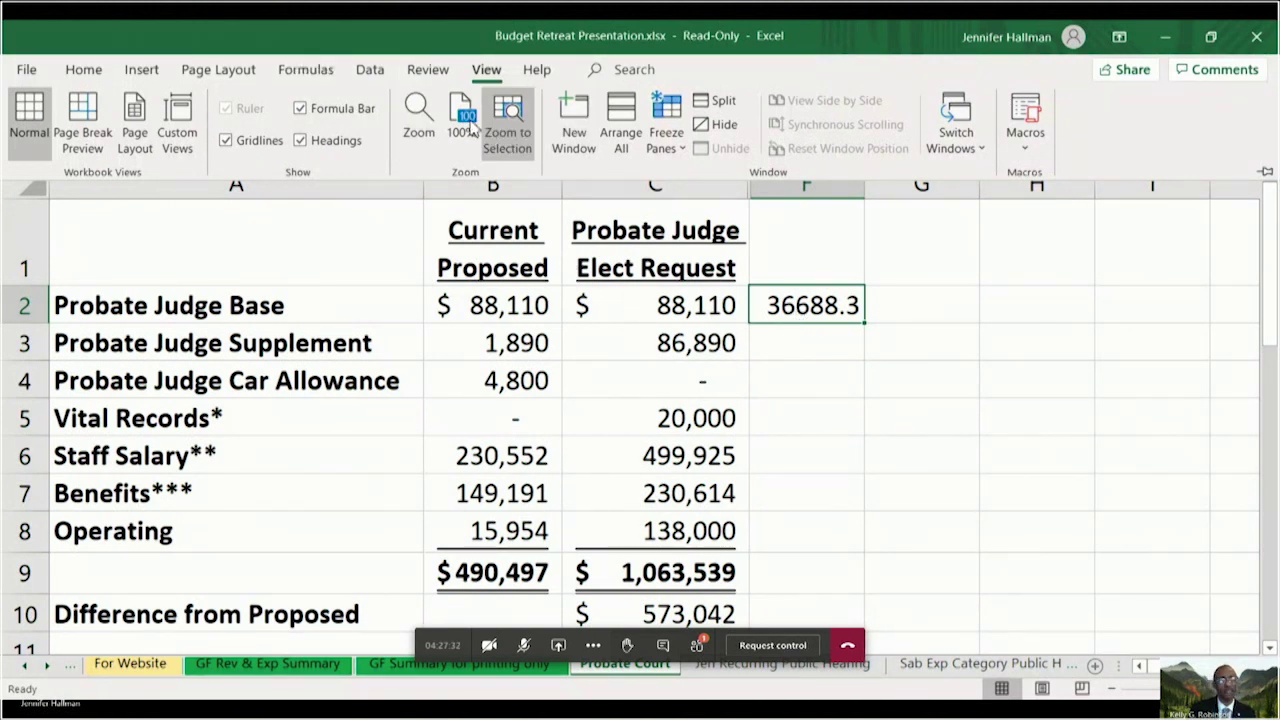
click(155, 74)
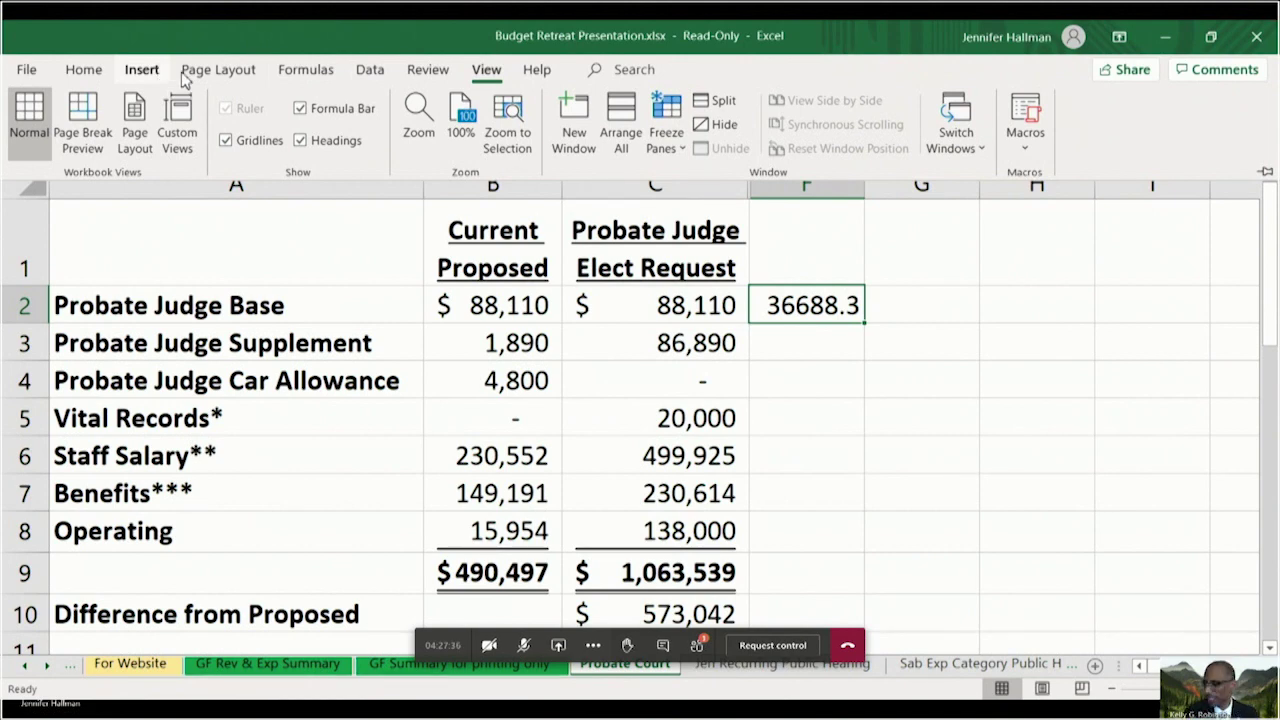
click(220, 72)
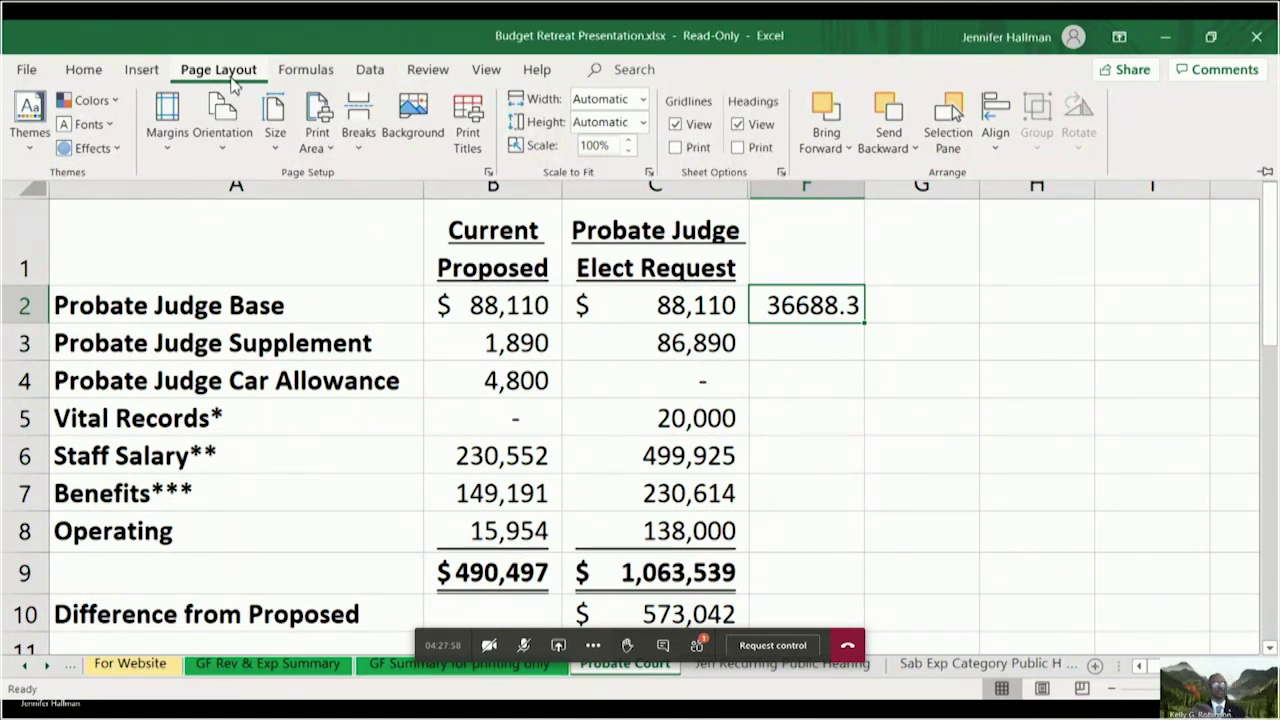
click(86, 71)
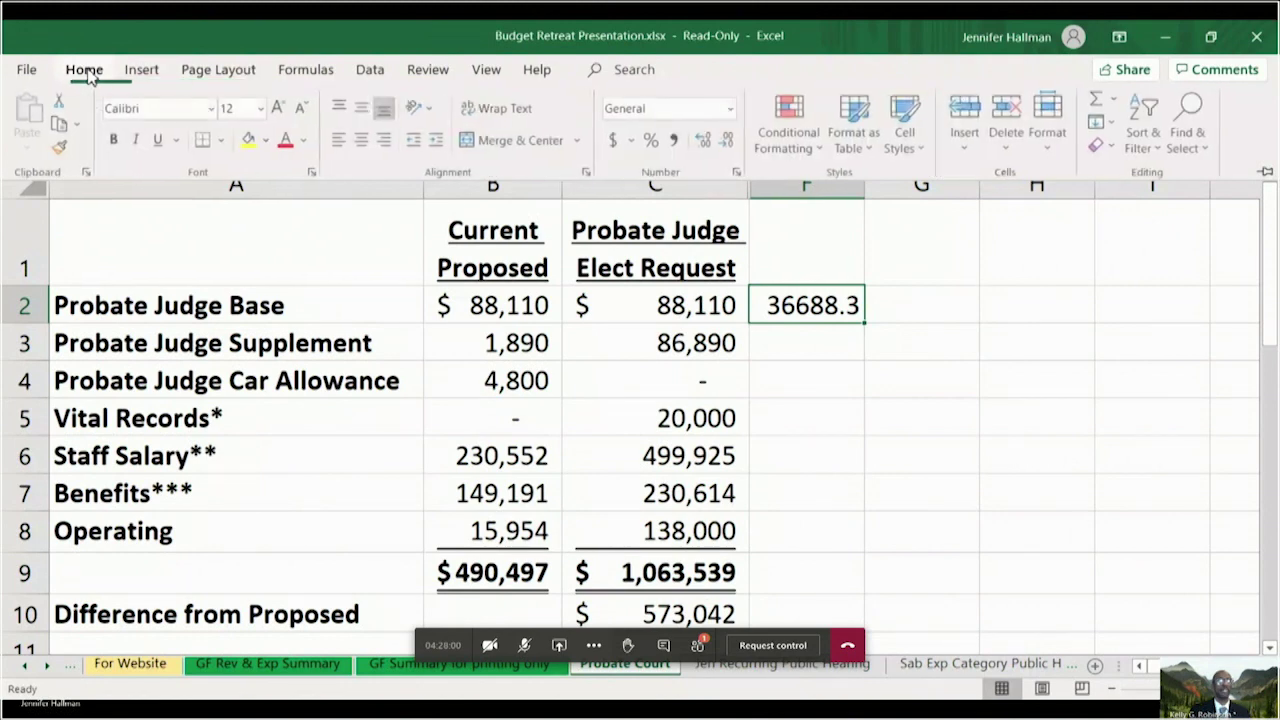
click(675, 140)
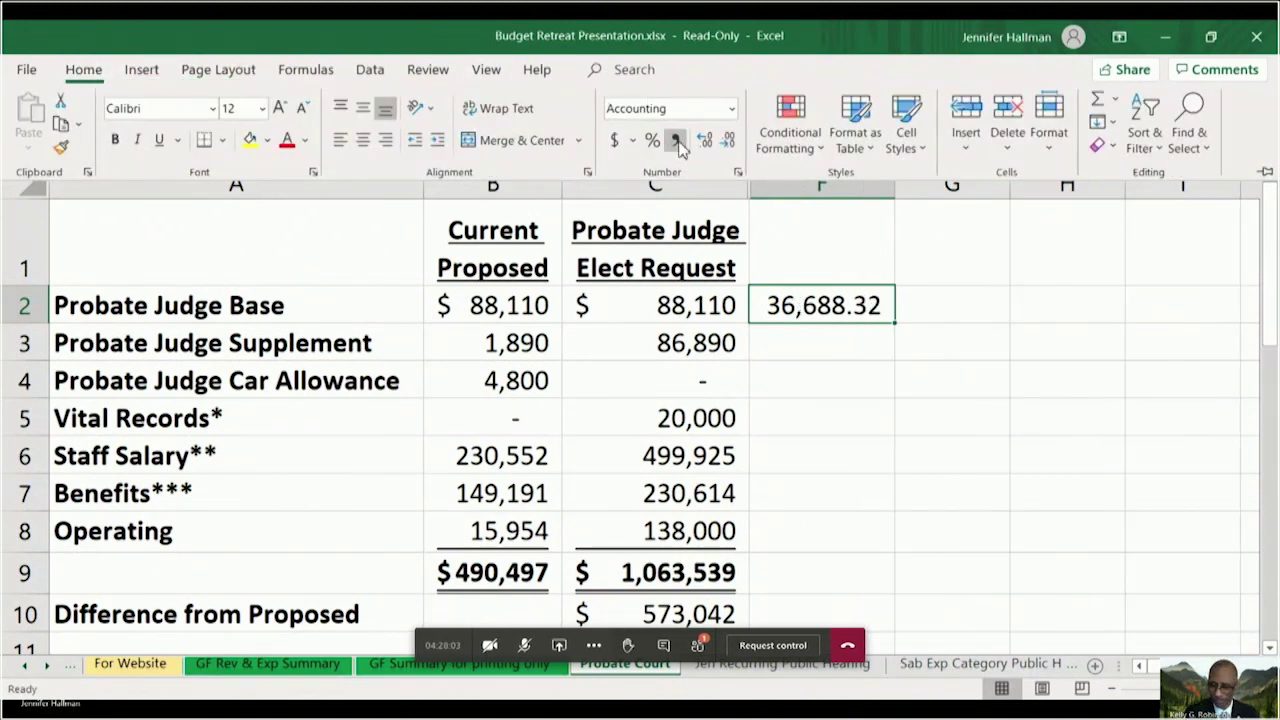
click(708, 305)
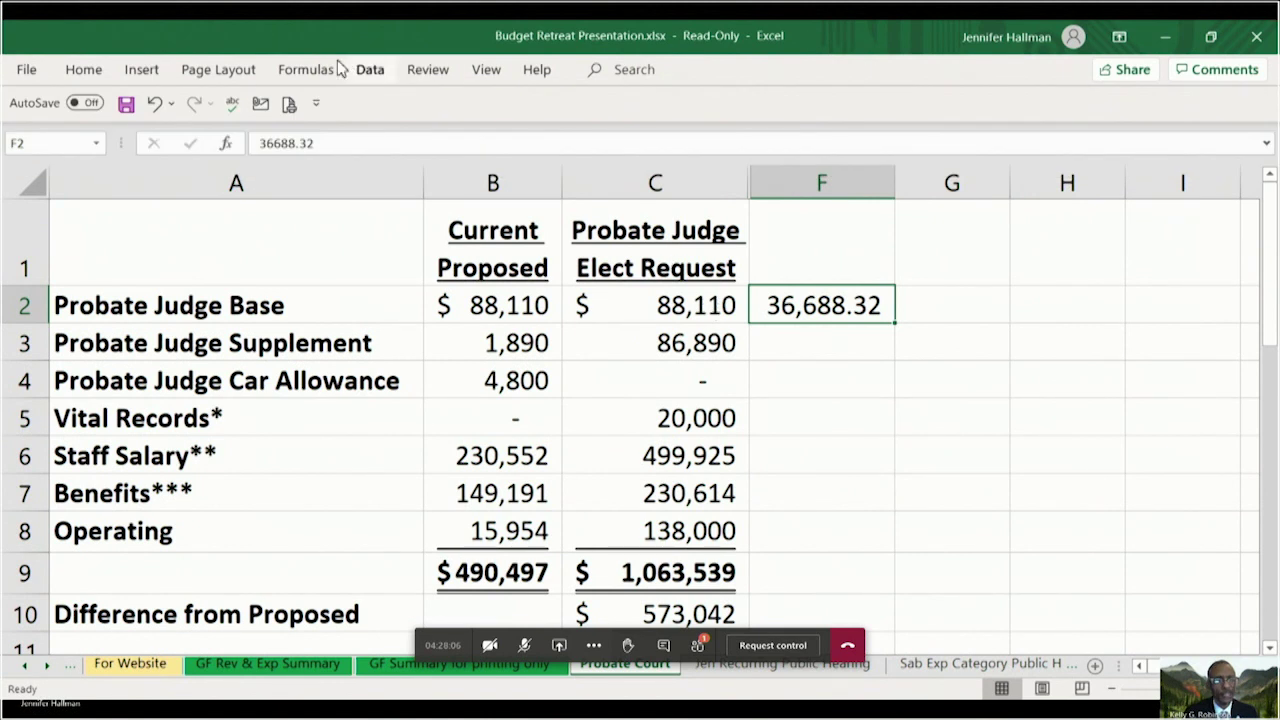
- Pin the ribbon so that it stays expanded above the worksheet
click(486, 70)
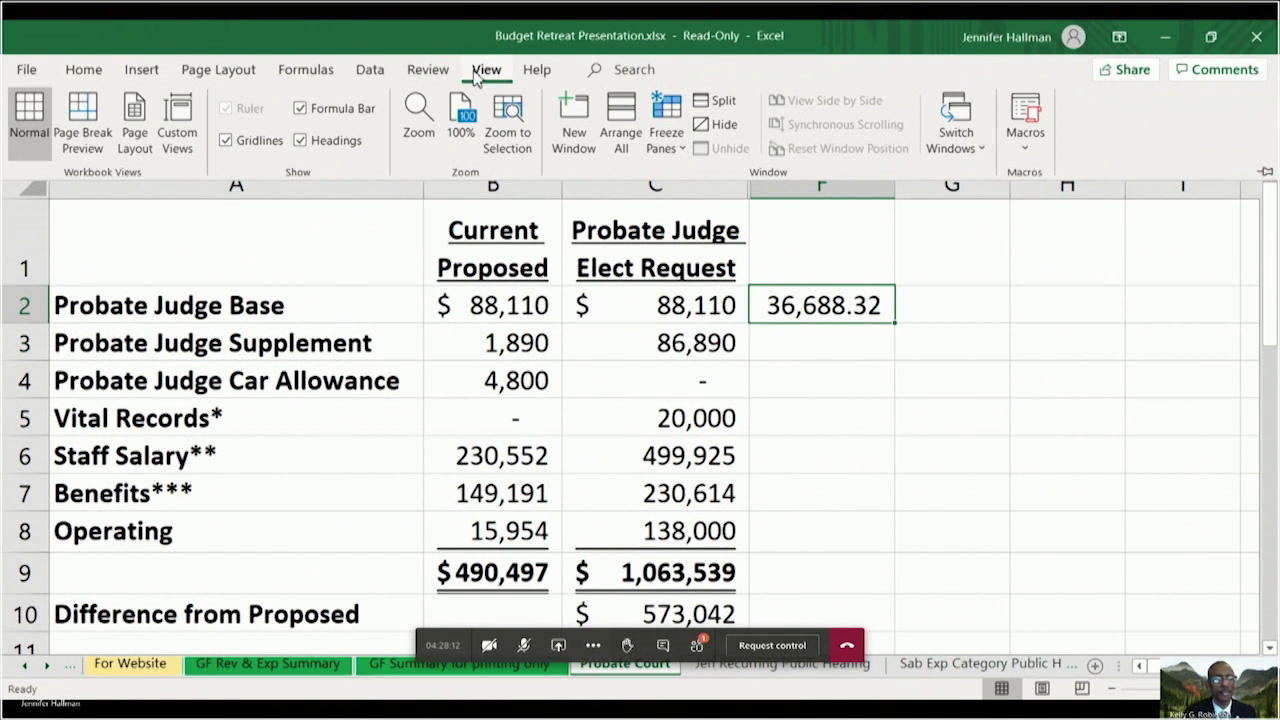
click(1156, 38)
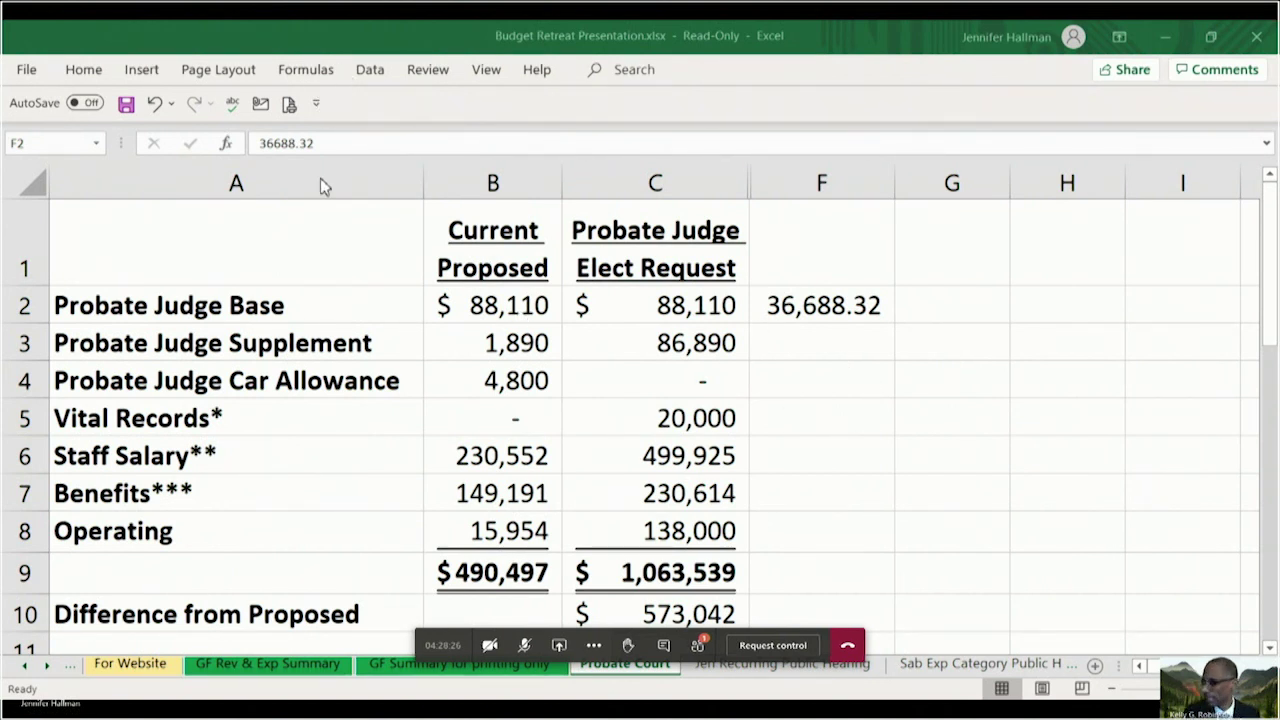
click(488, 72)
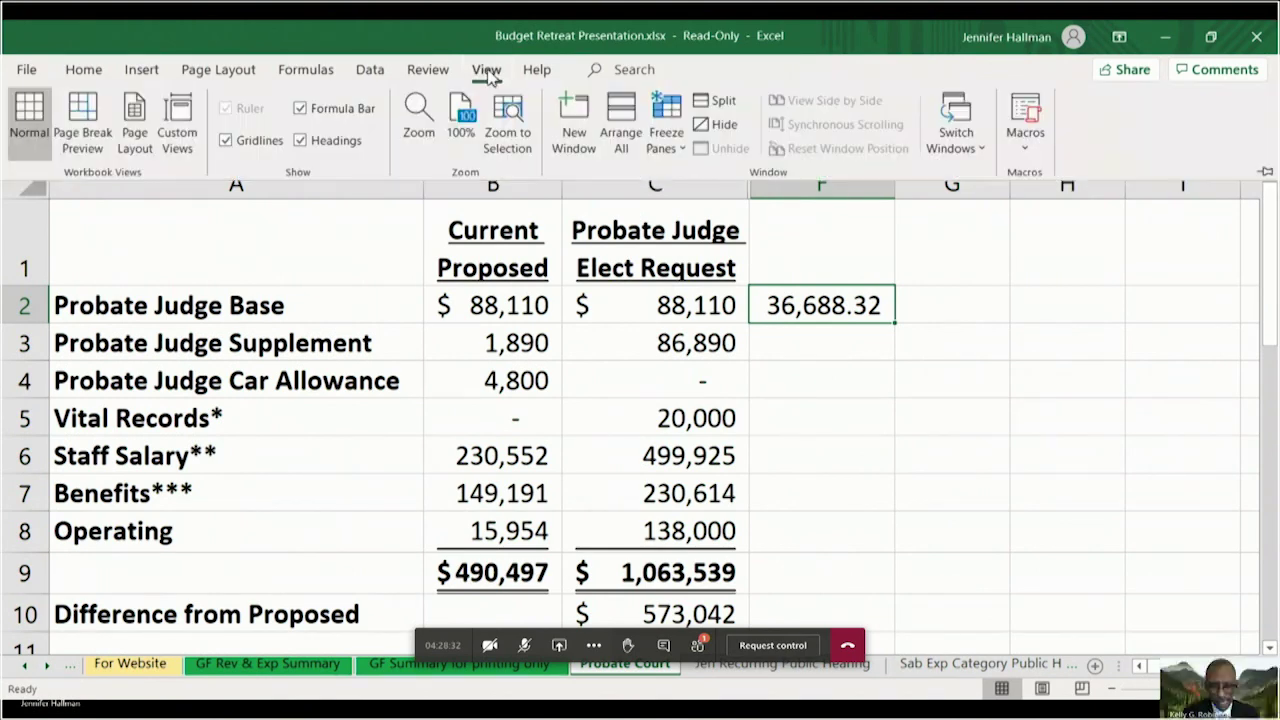
click(1266, 175)
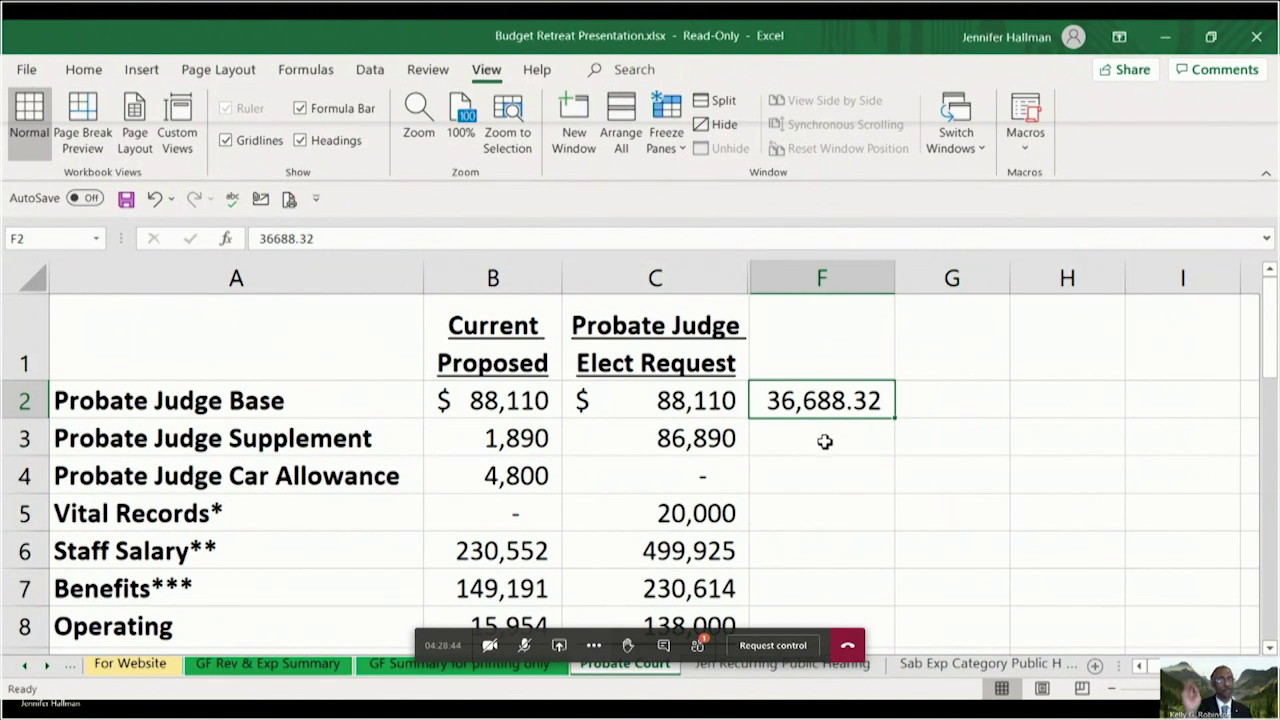
- Enter 4800 in G2, next to the formatted amount
click(939, 413)
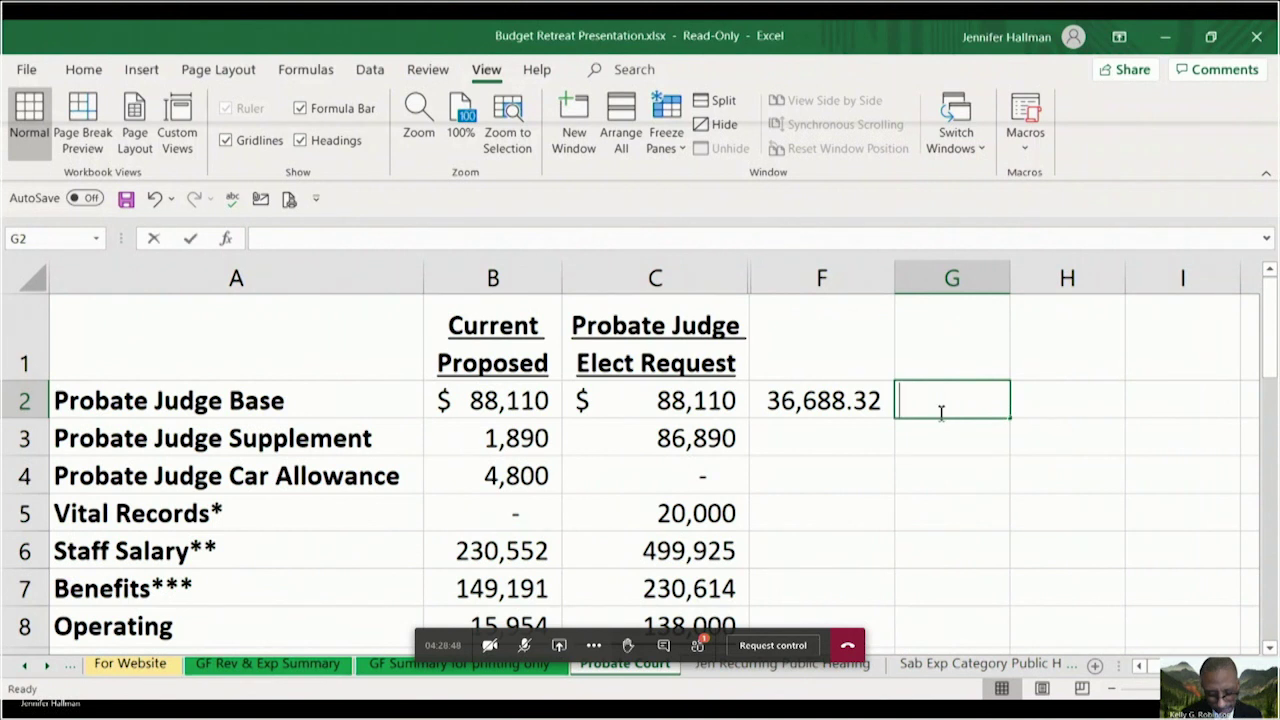
text(4800)
key(Return)
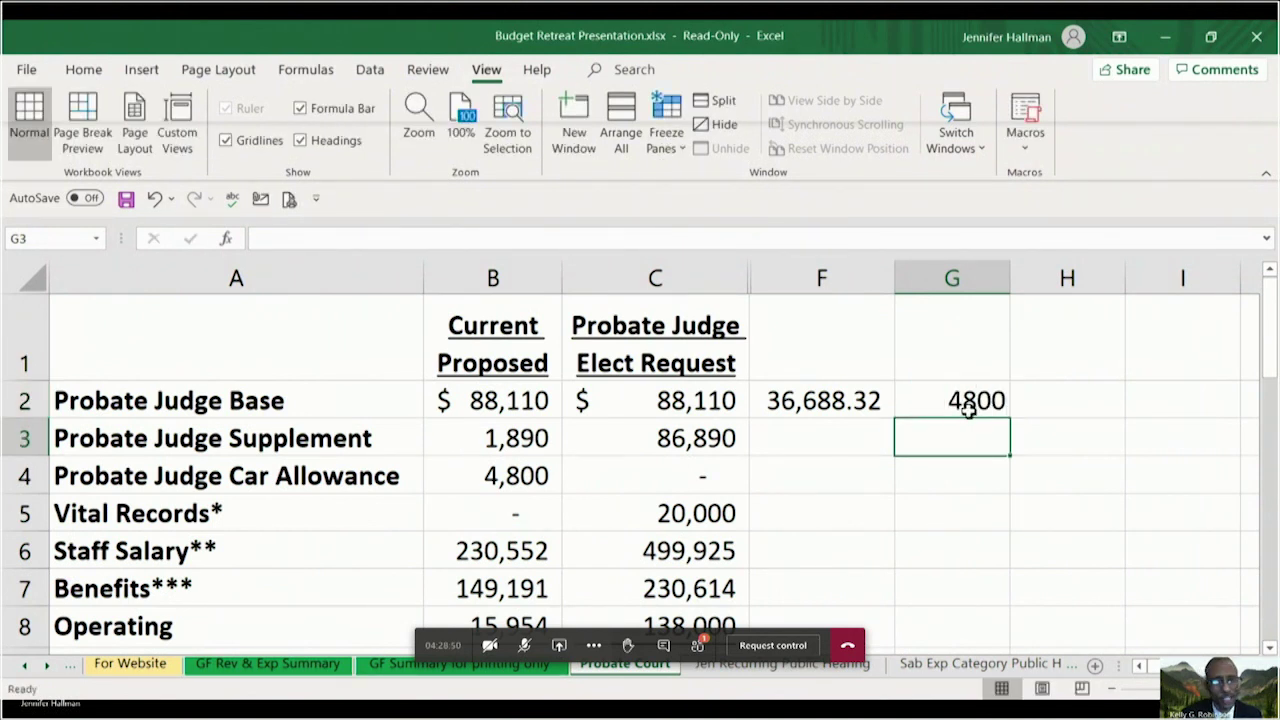
- Copy the number format of F2 onto the 4800 amount in G2 and widen column G to fit it
click(972, 400)
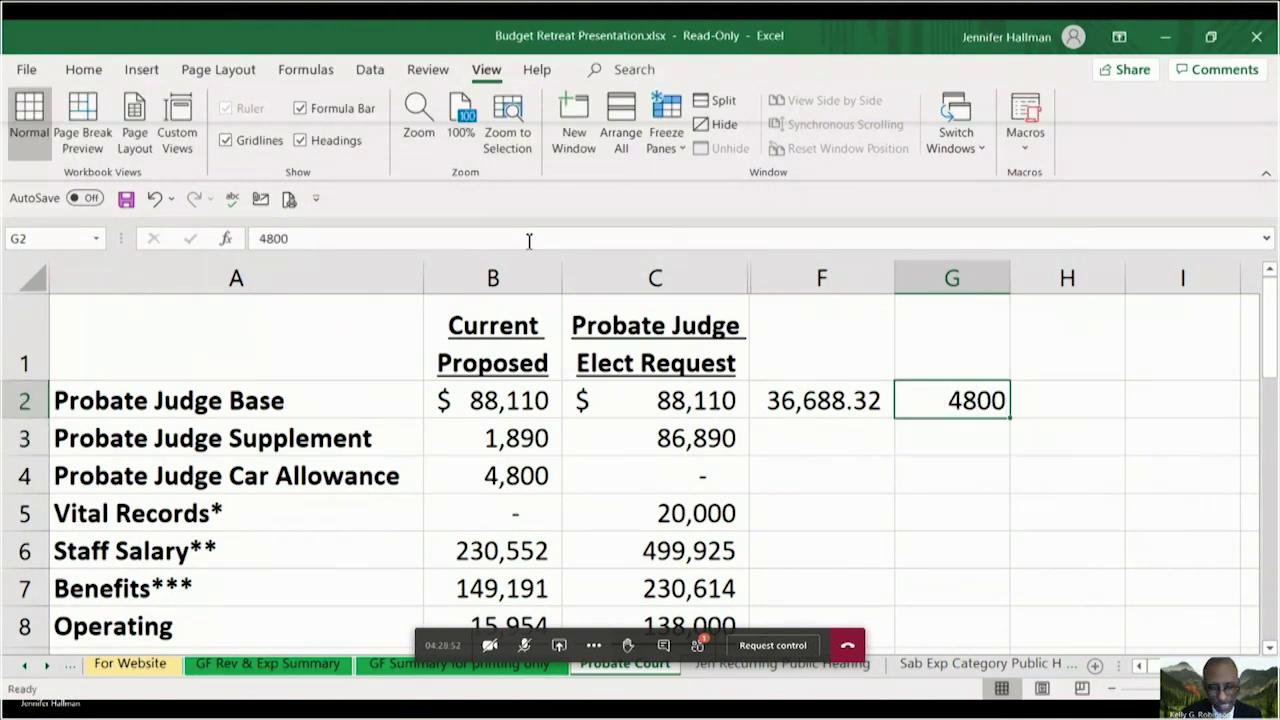
click(864, 408)
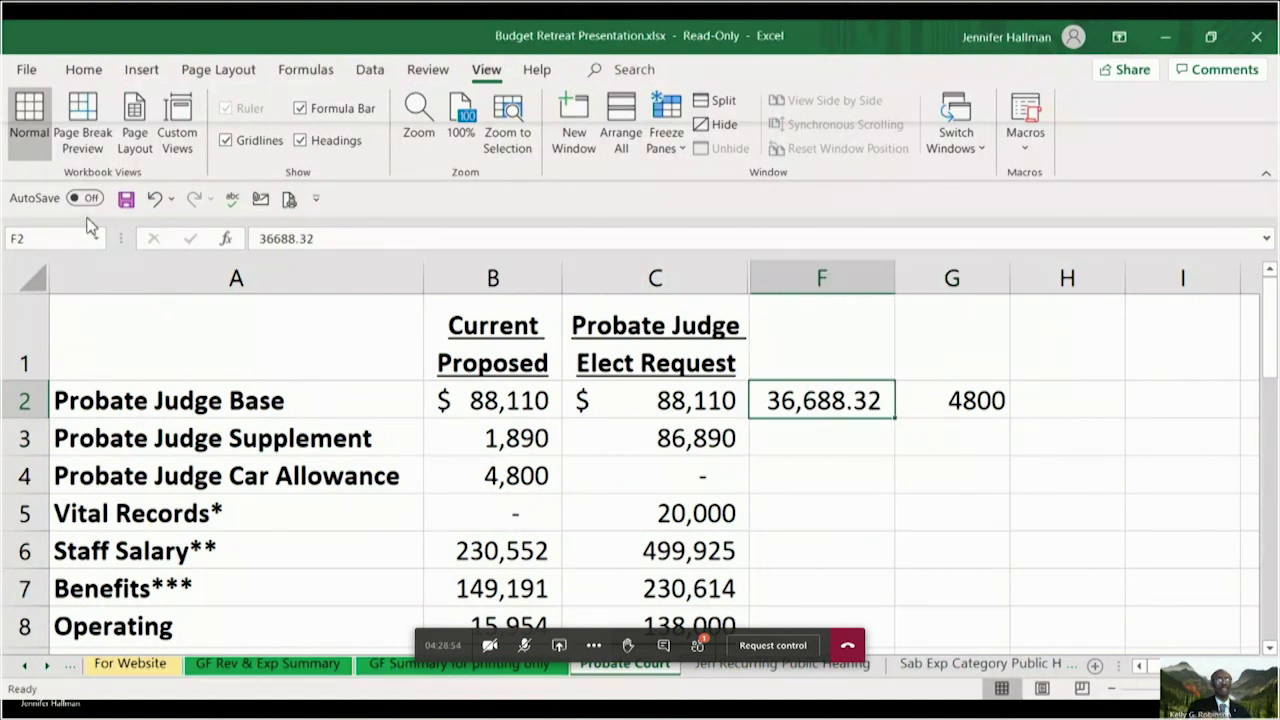
click(84, 69)
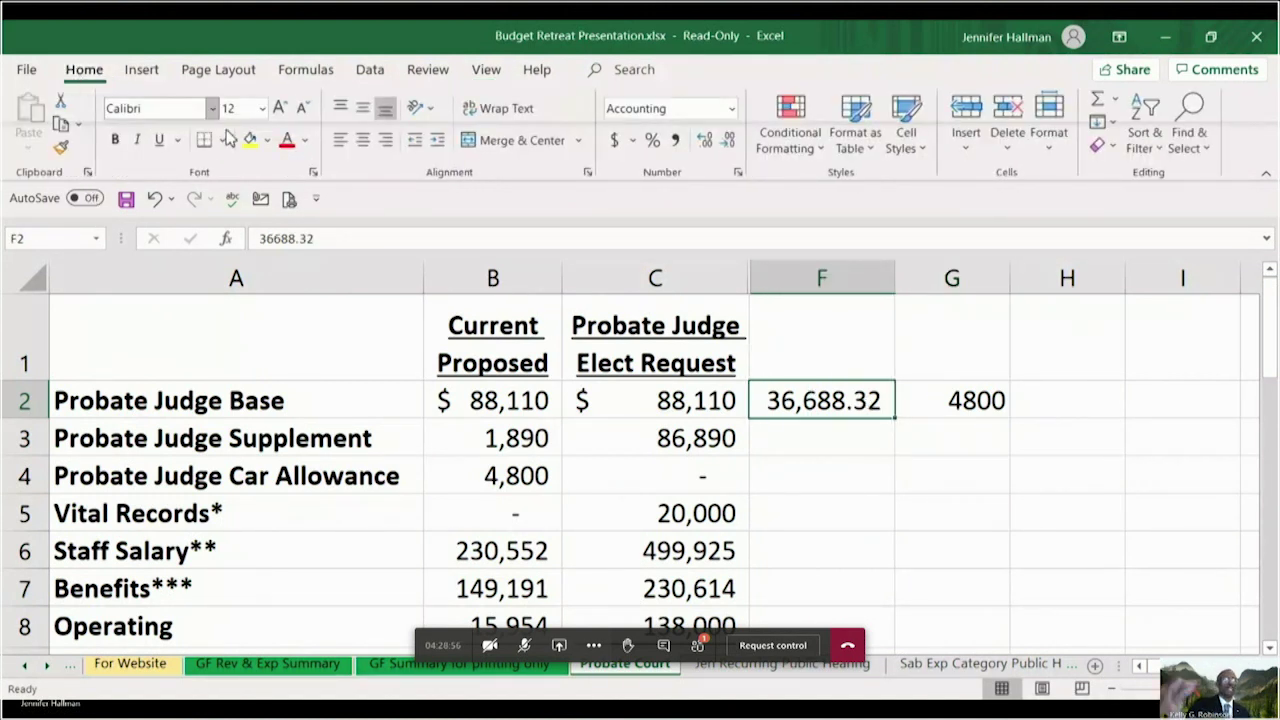
click(61, 147)
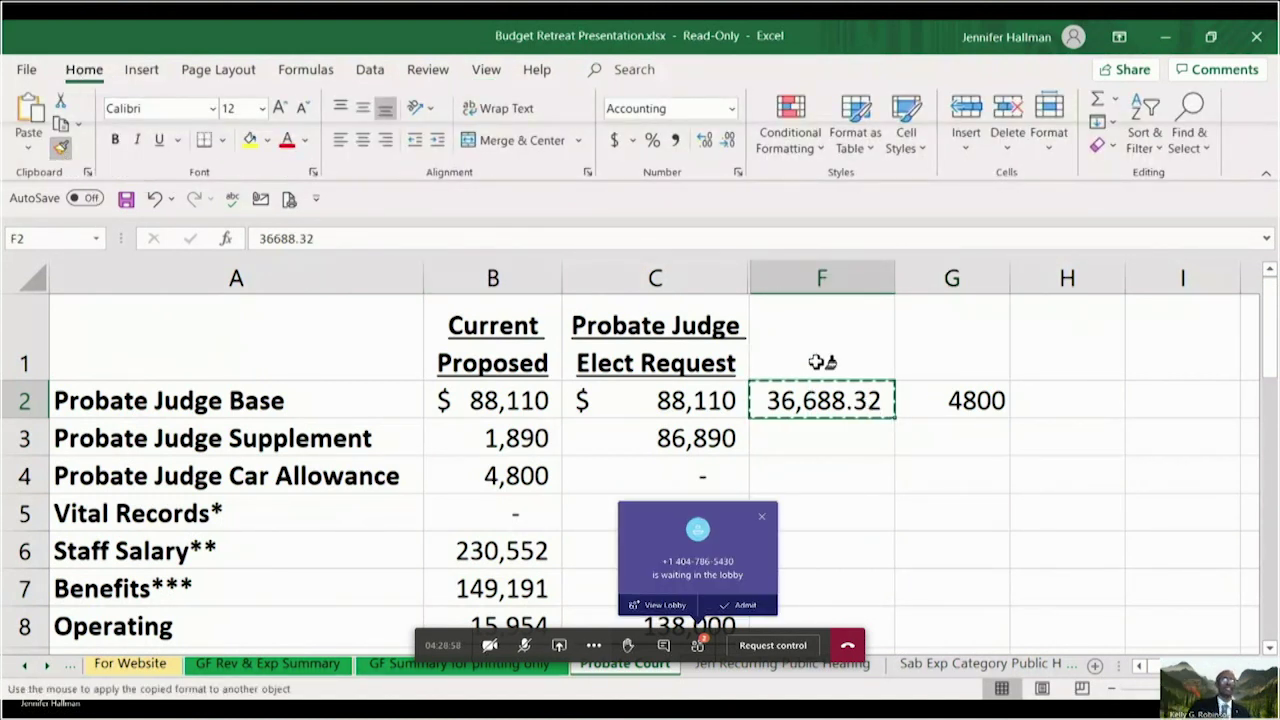
click(982, 410)
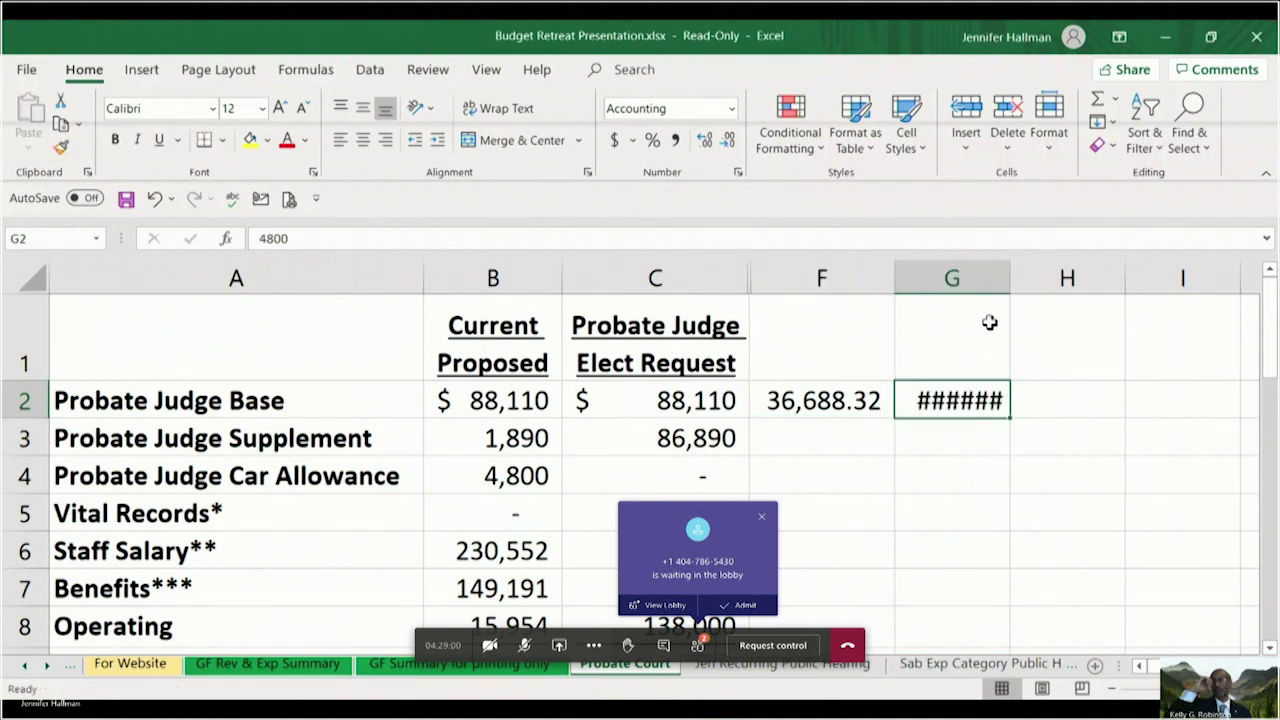
double_click(1015, 287)
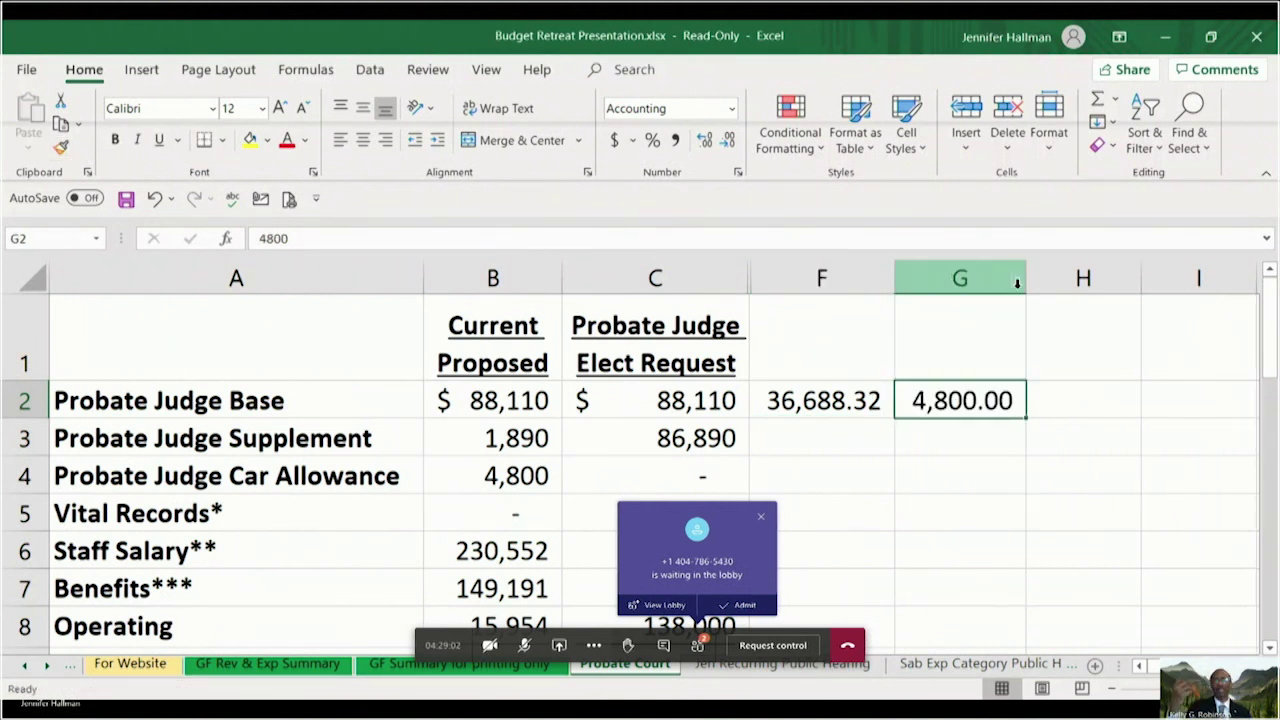
click(1084, 402)
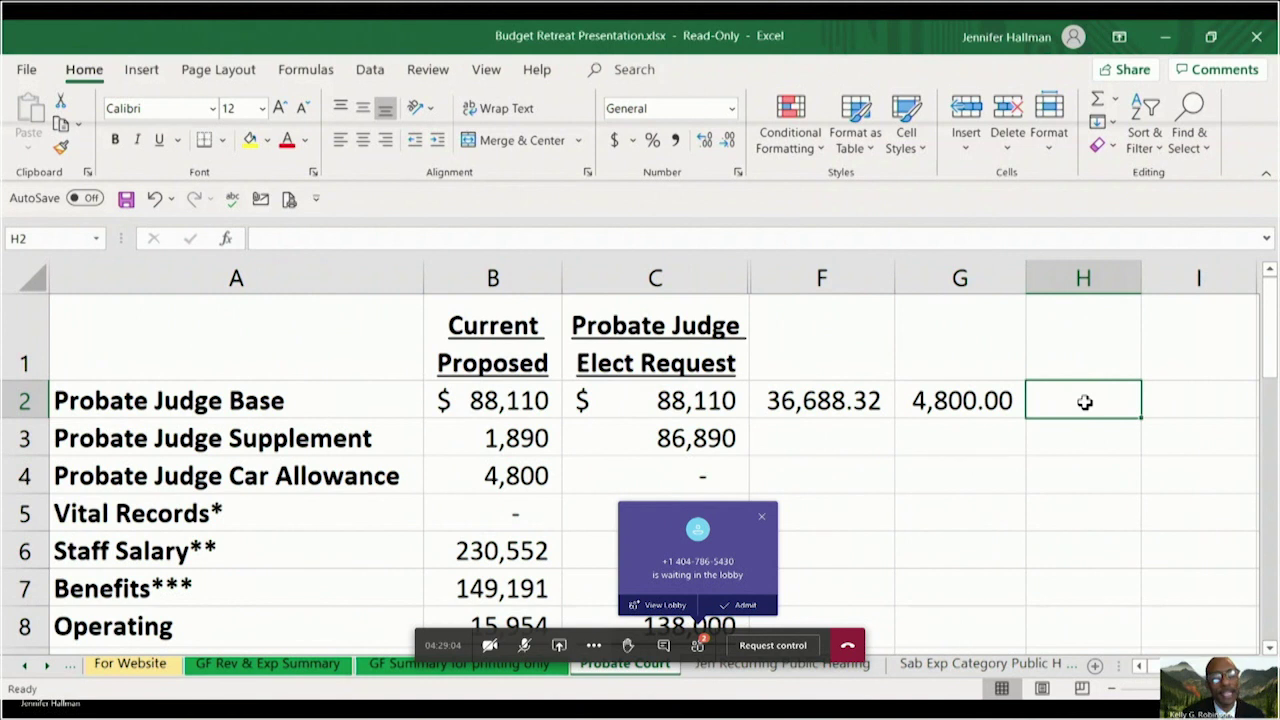
key(shift+Left)
key(shift+Left)
key(shift+Left)
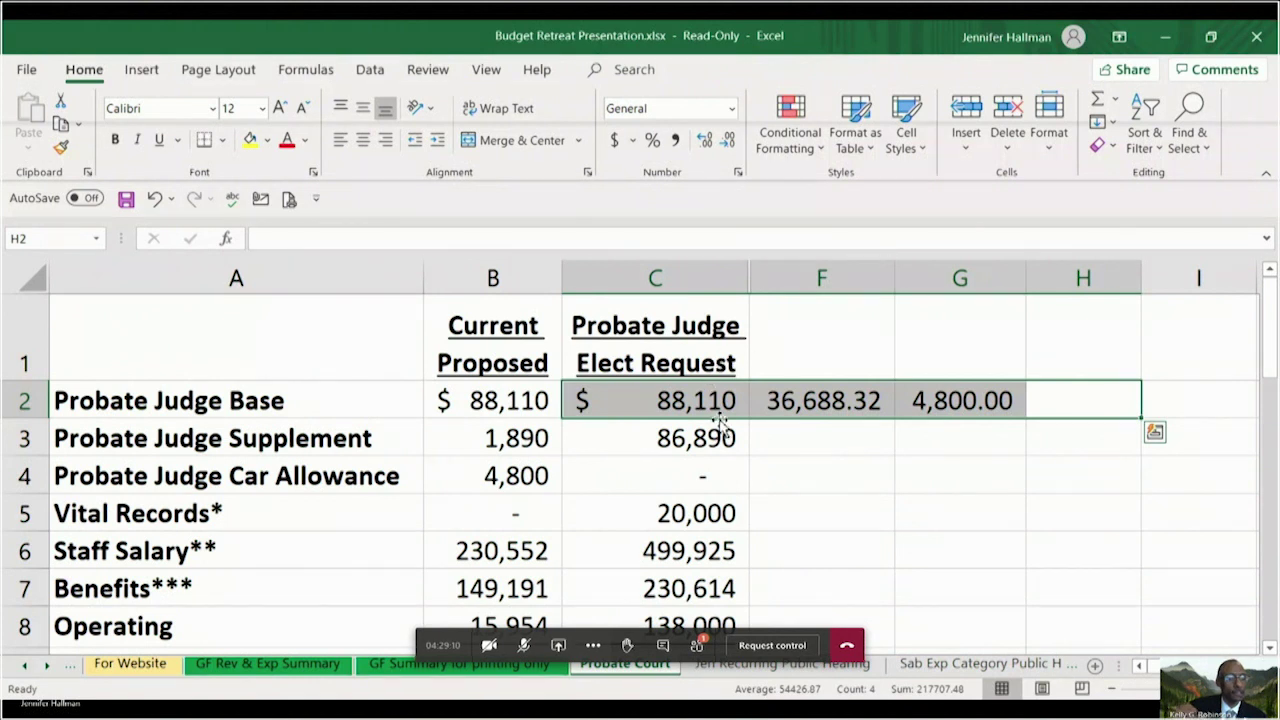
- Total the elect-request base and the two added amounts in H2 with the formula =C2+F2+G2
click(1068, 404)
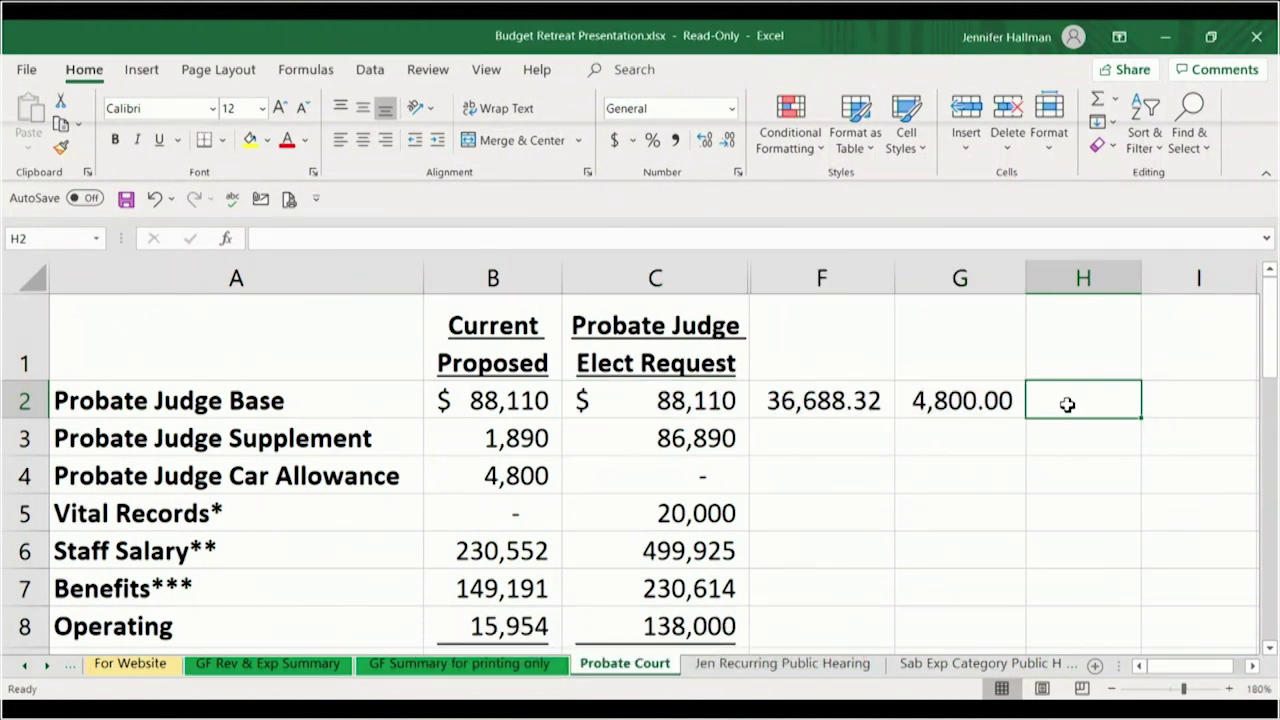
text(=)
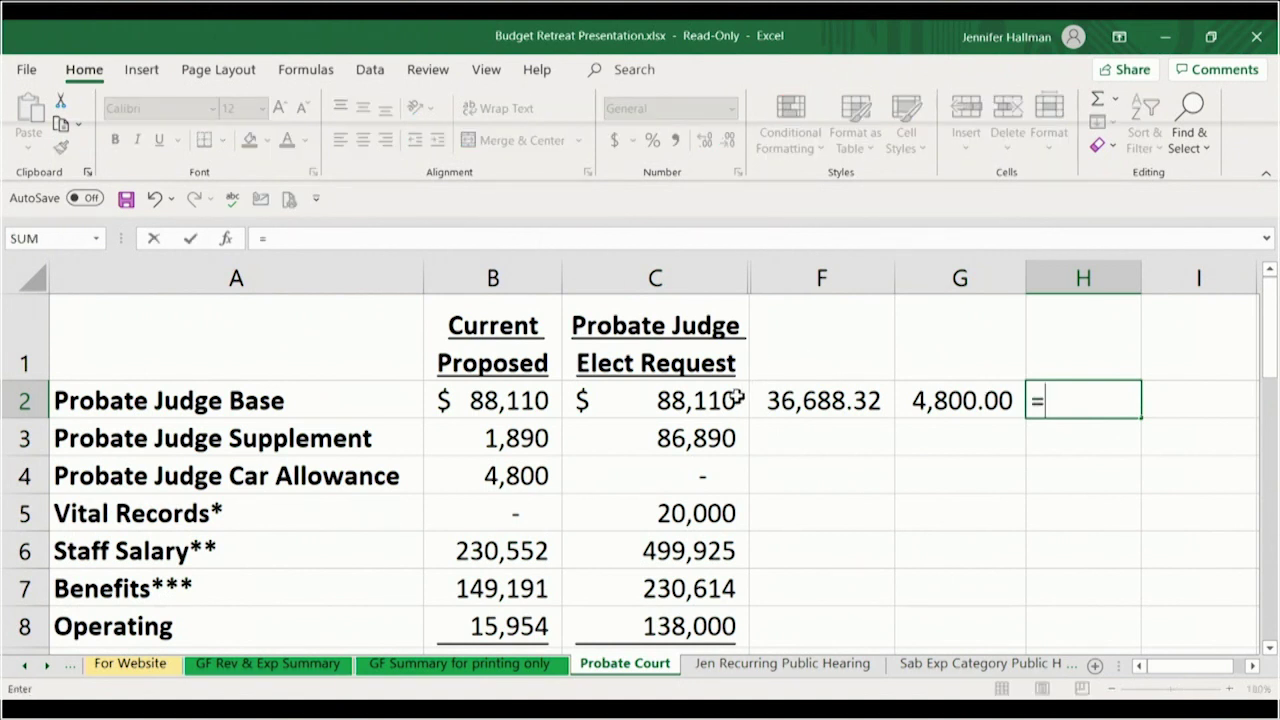
click(731, 400)
text(+)
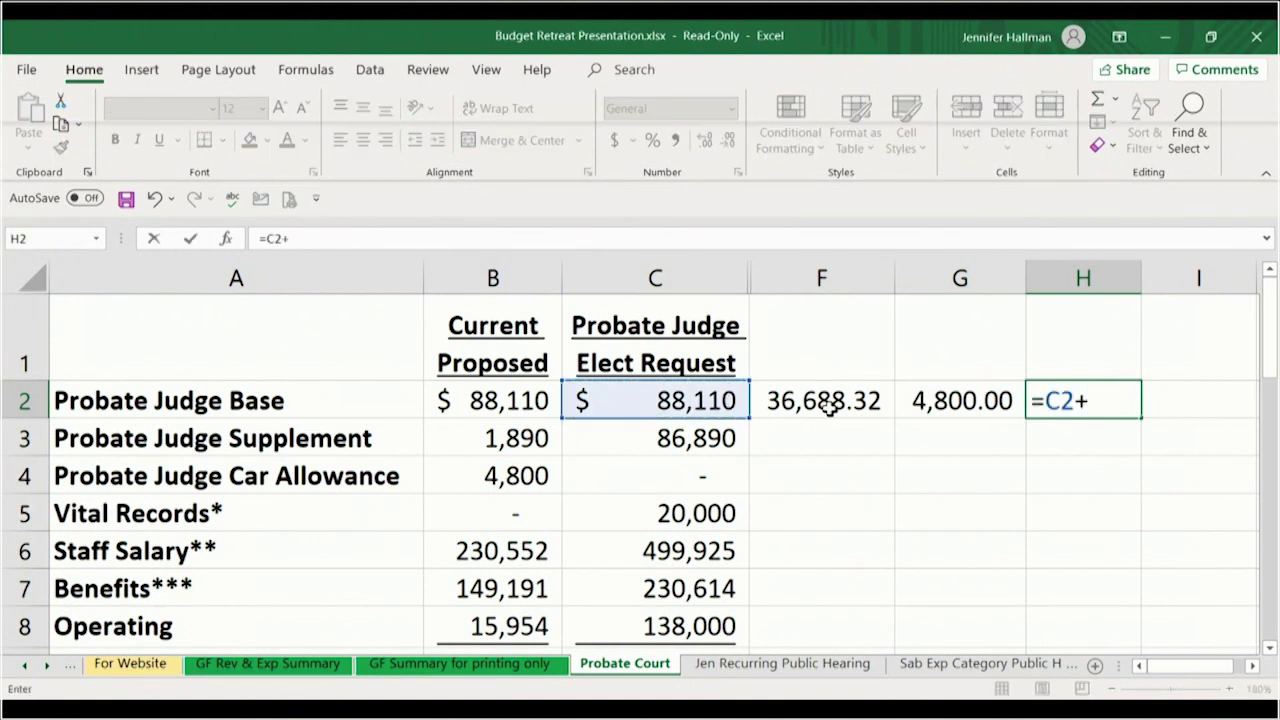
click(828, 404)
text(+)
click(957, 401)
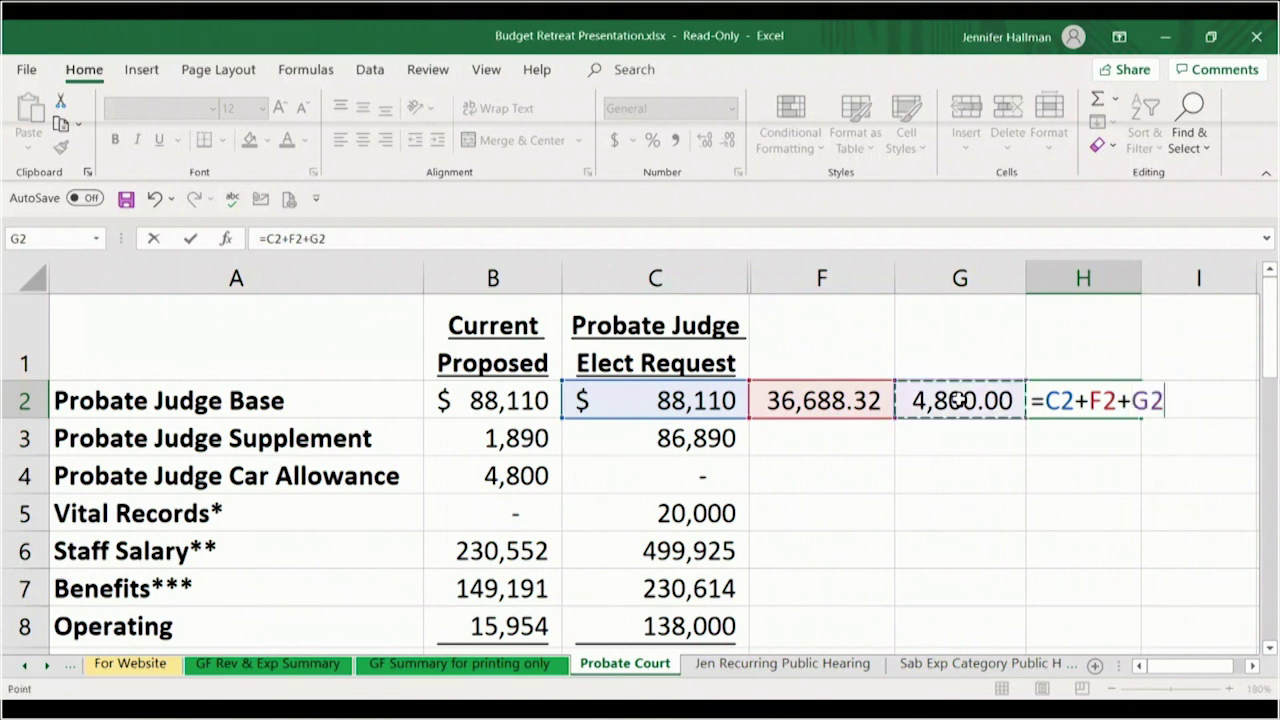
key(Return)
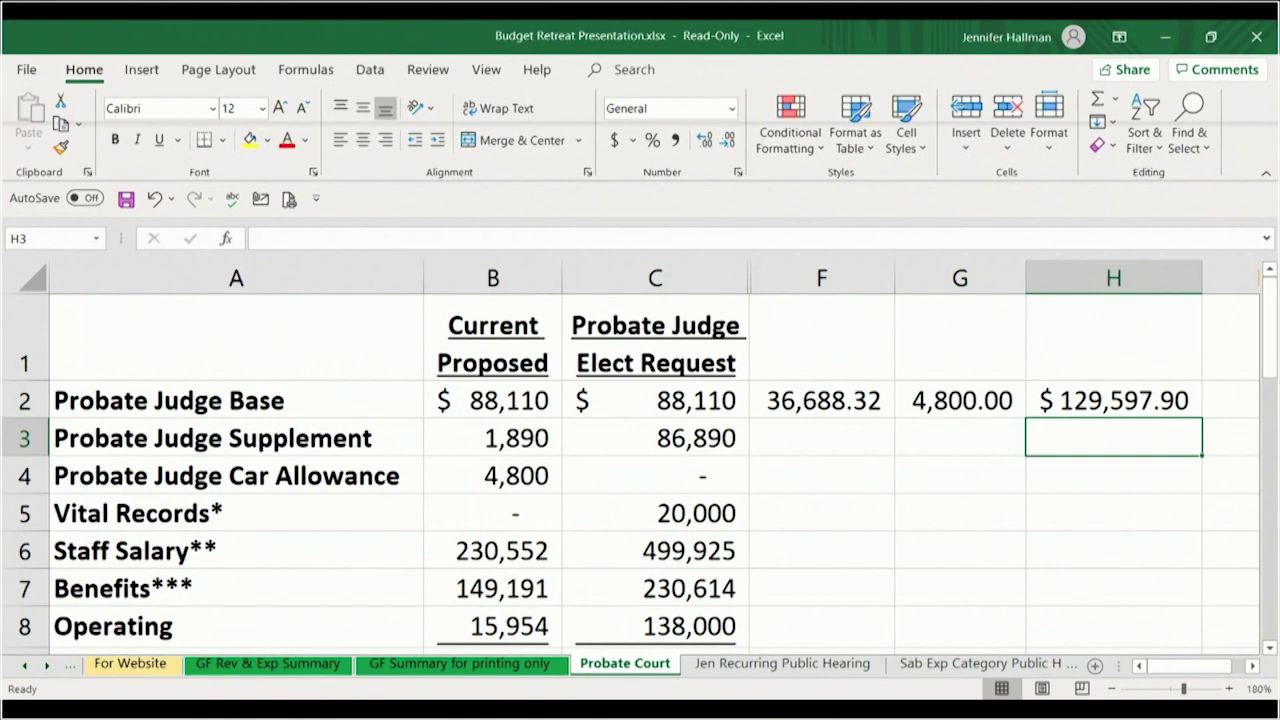
- Examine the Vital Records History amounts for 2015 to 2017 and for 2018 to 2020
click(1270, 652)
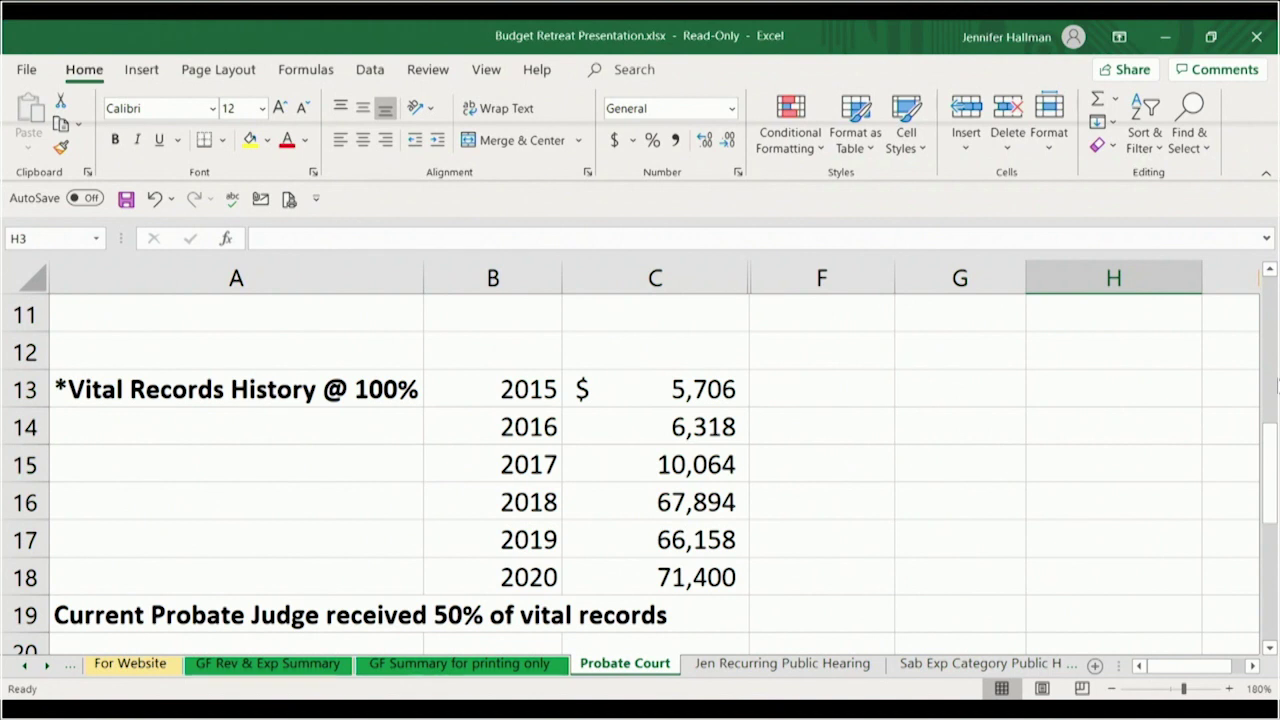
click(1269, 270)
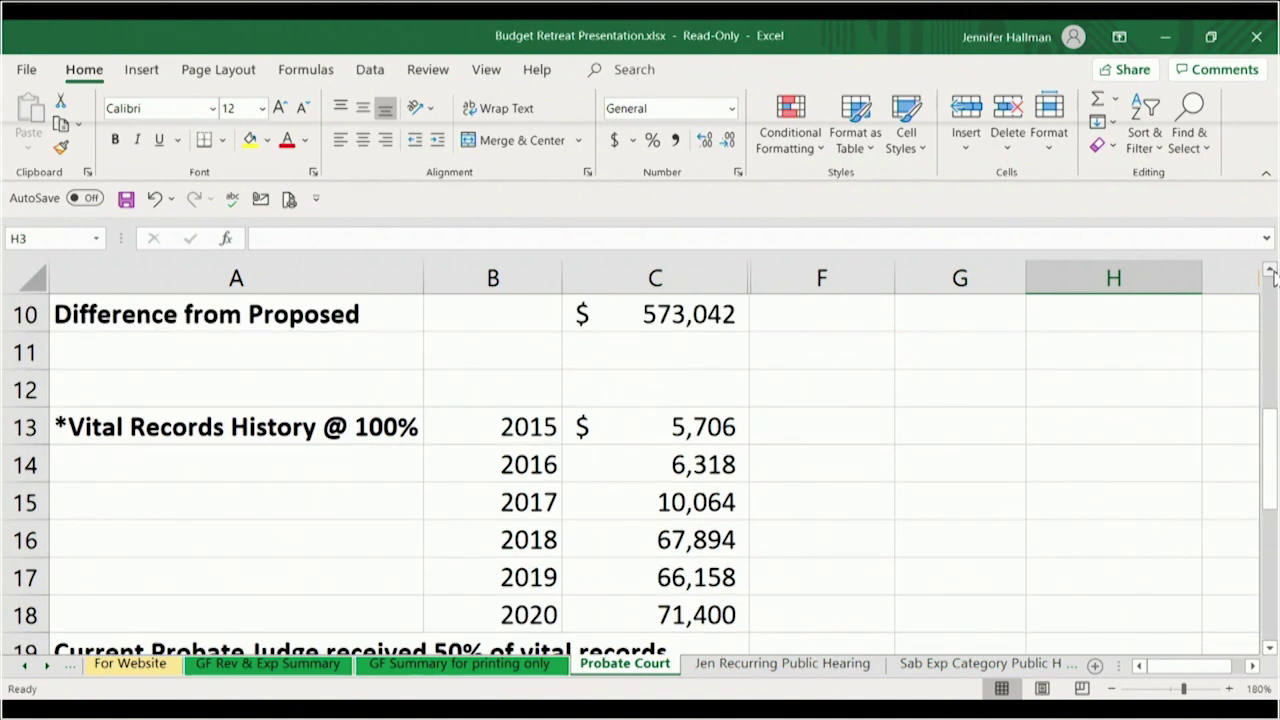
click(698, 425)
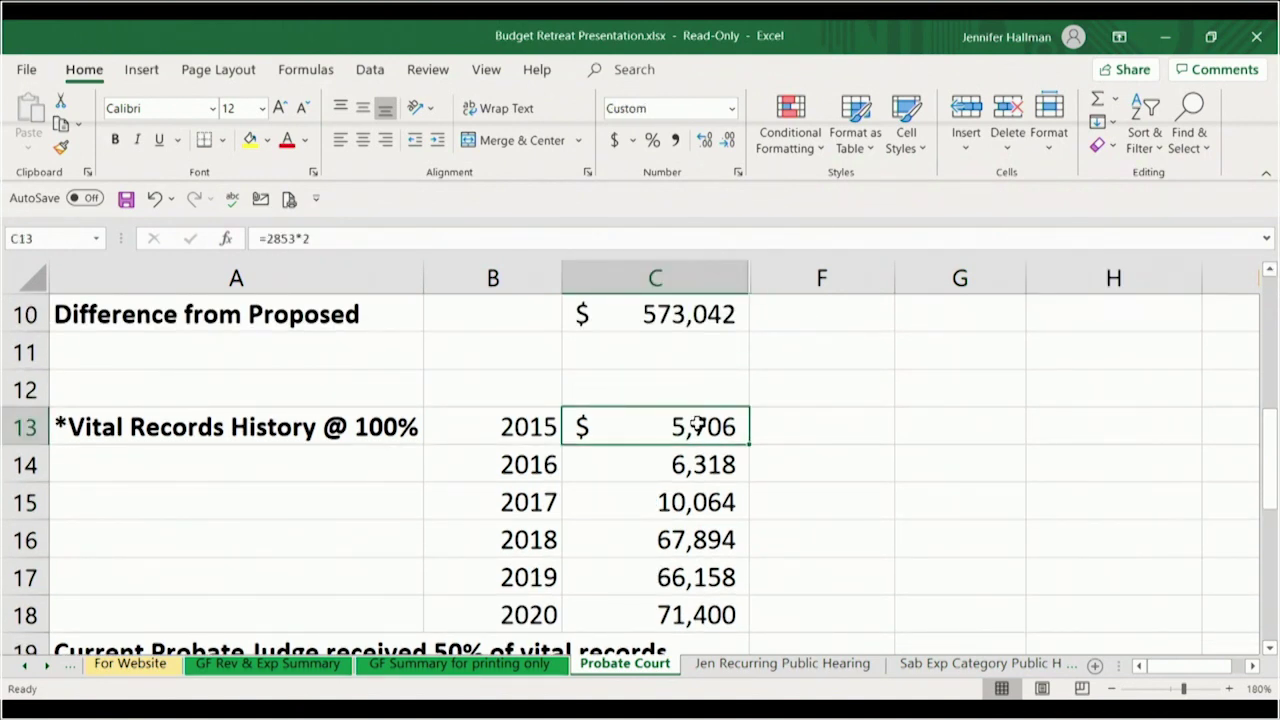
key(shift+Down)
key(shift+Down)
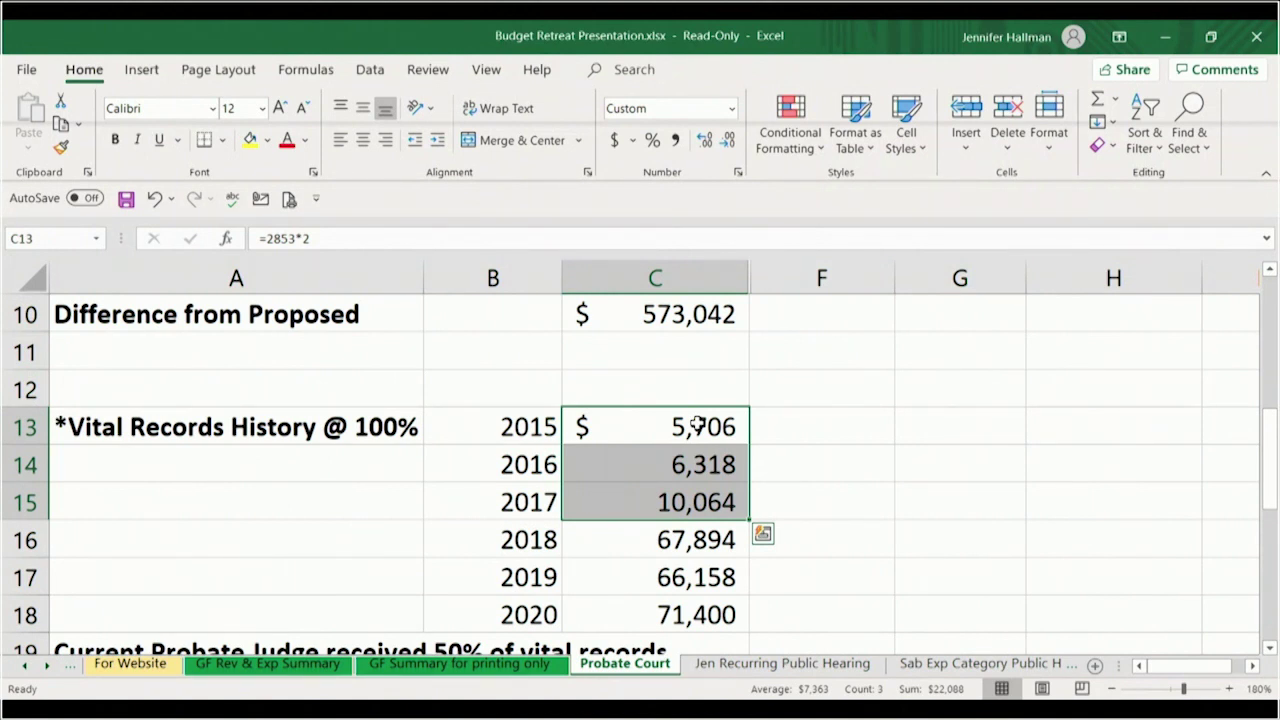
click(714, 537)
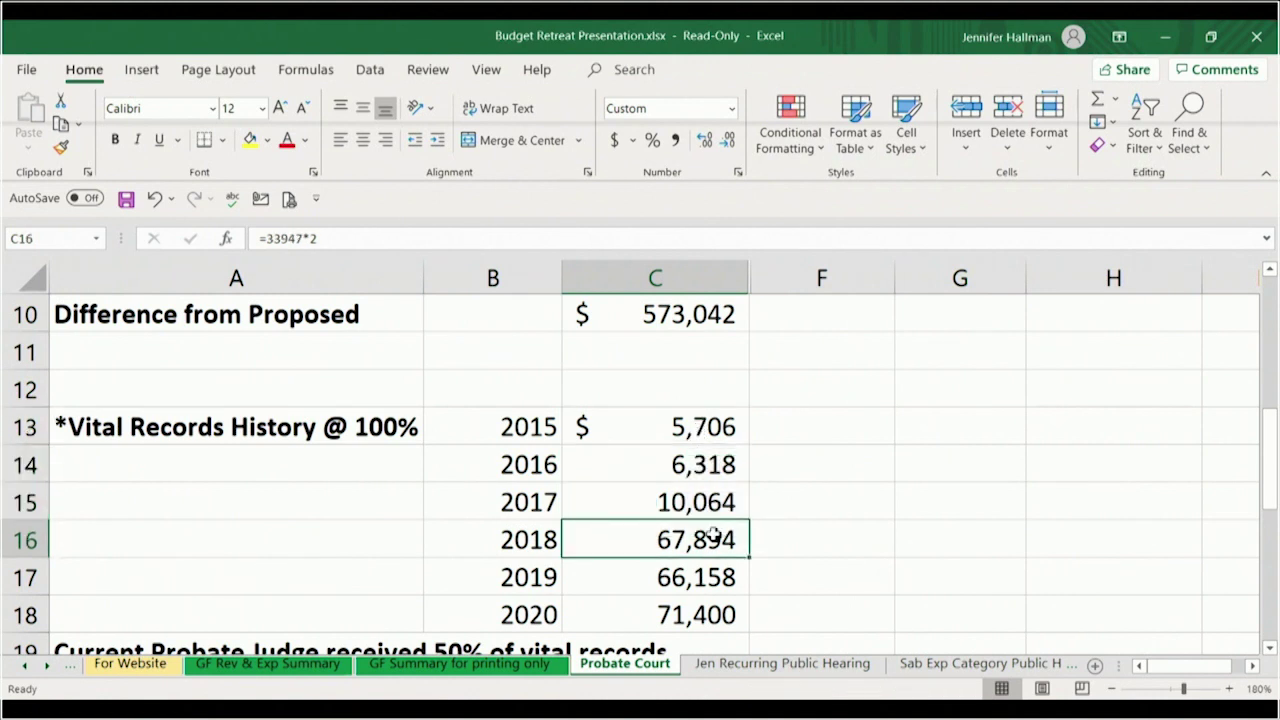
key(shift+Down)
key(shift+Down)
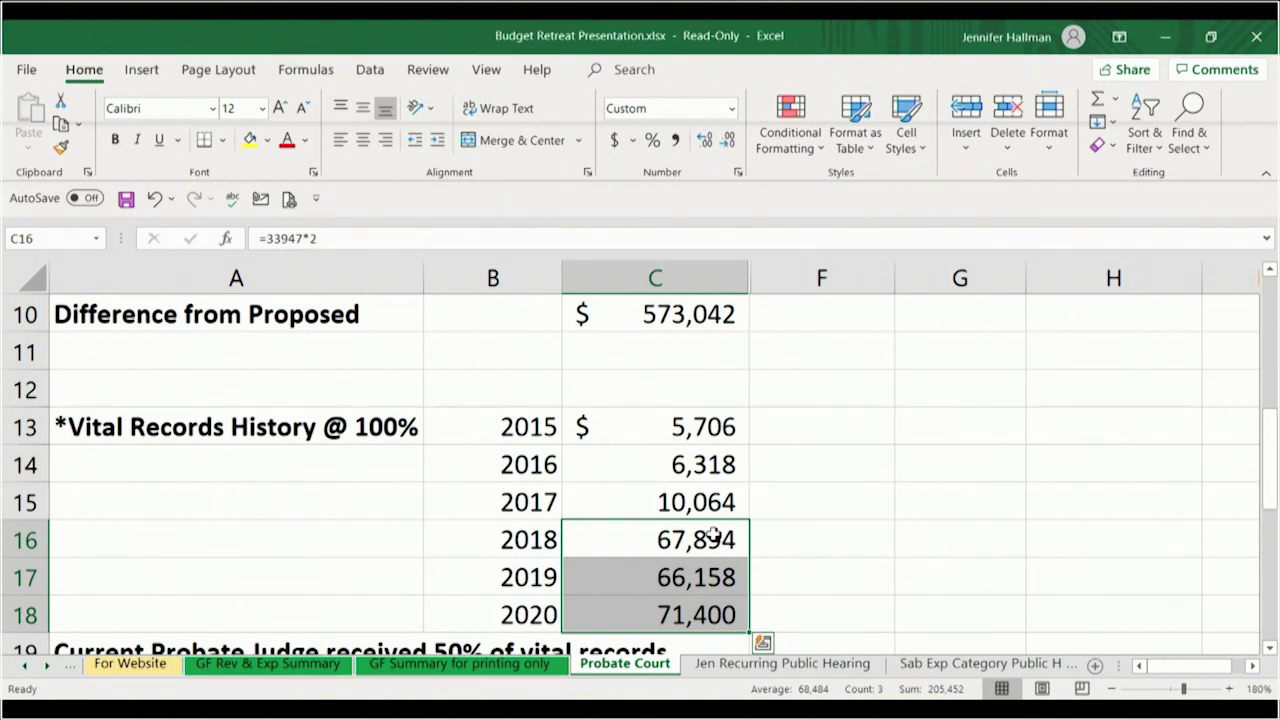
click(1270, 273)
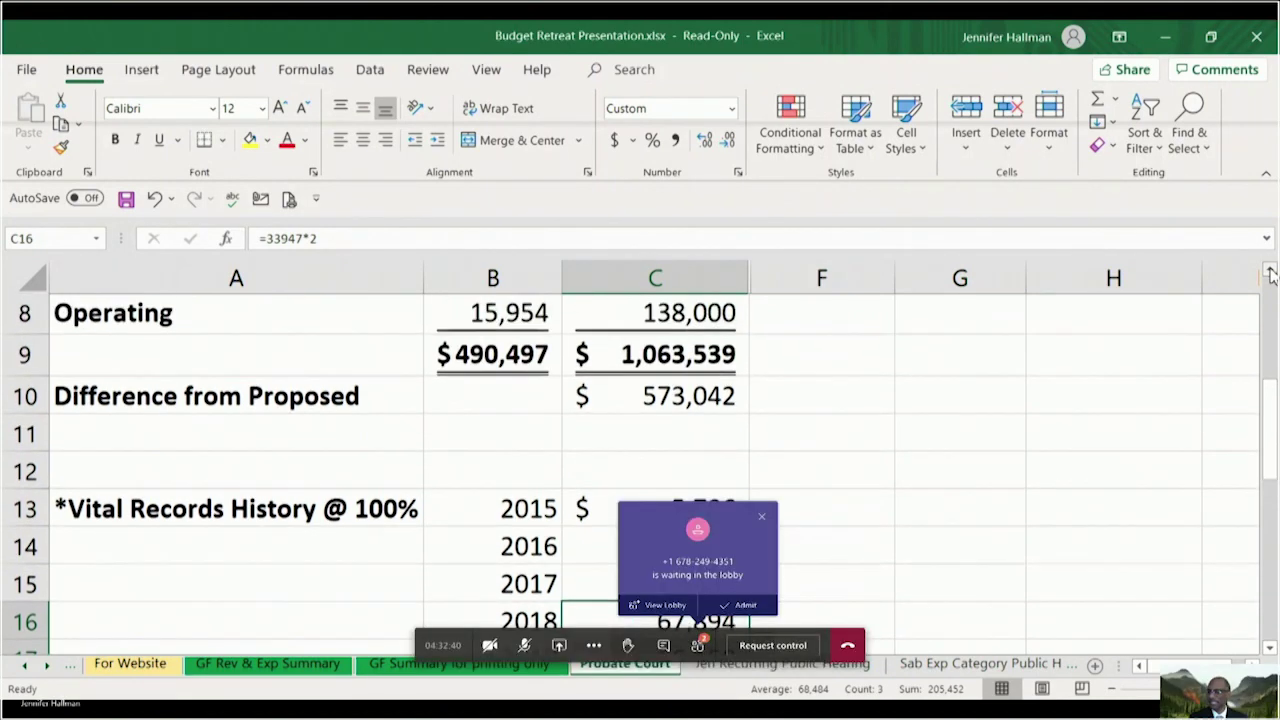
click(1270, 273)
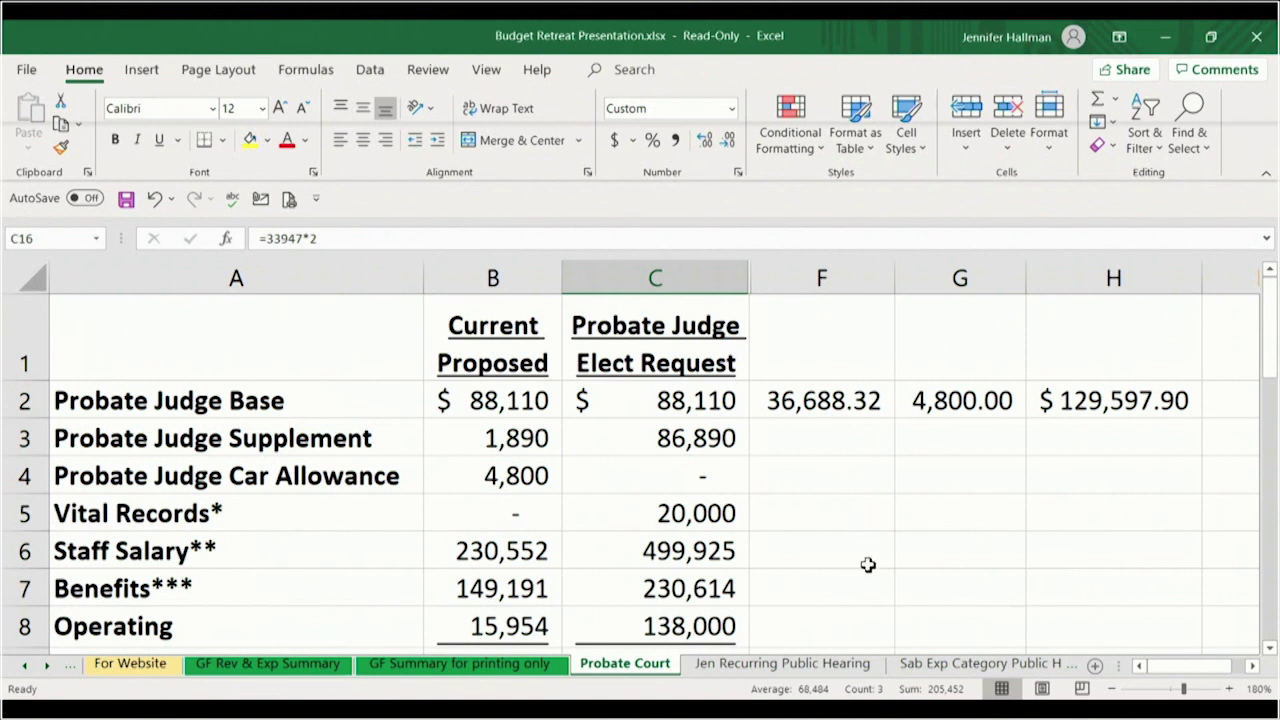
- Enter the formula =45000+75000 in F6, beside the Staff Salary row
click(790, 550)
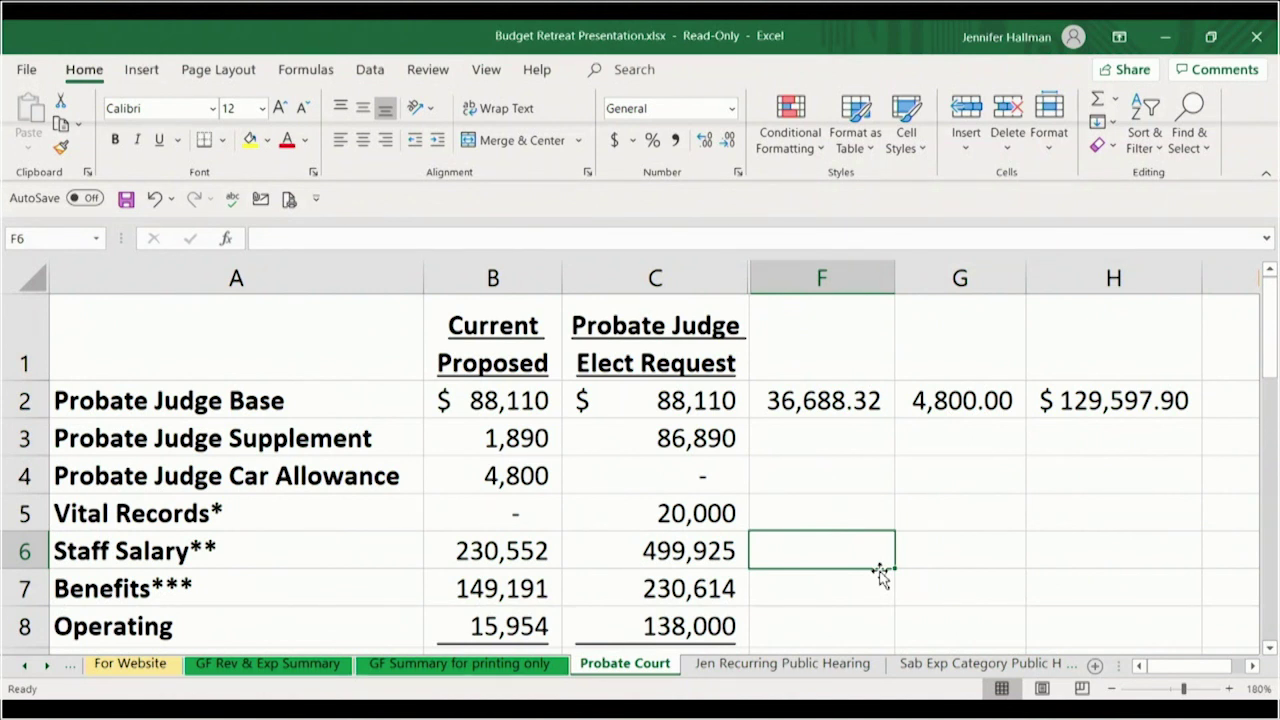
text(=45000)
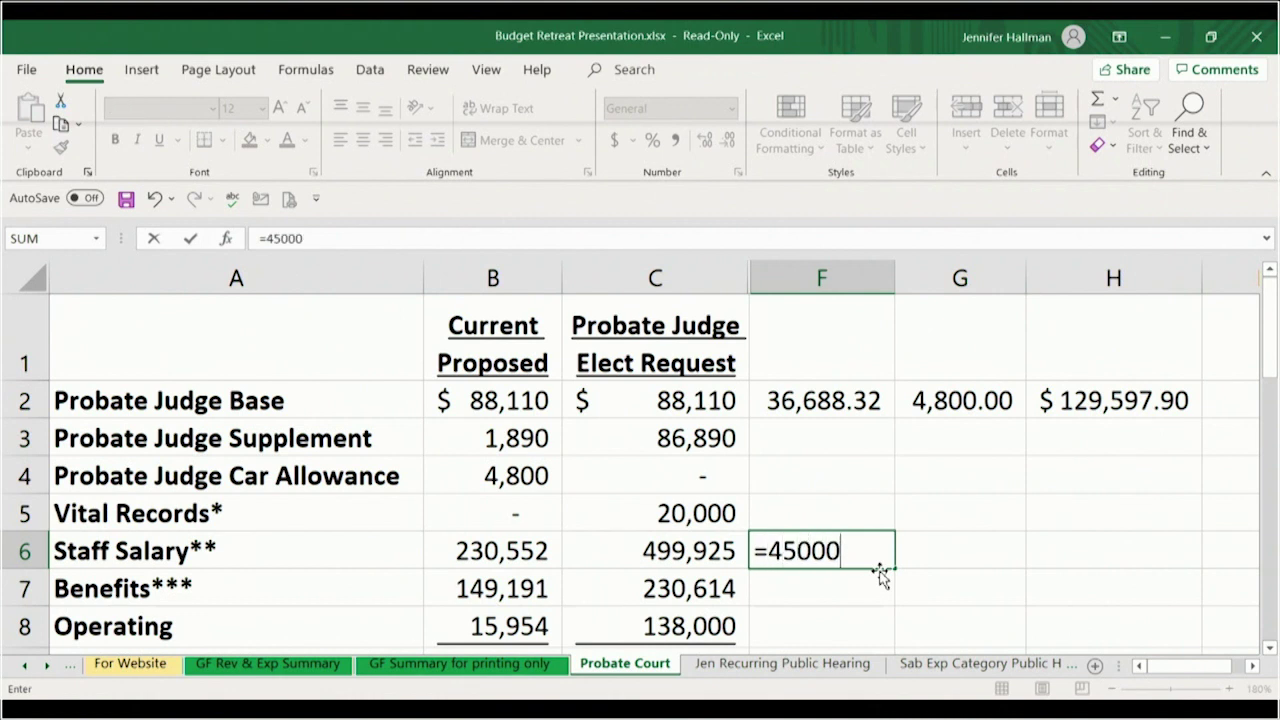
text(+75000)
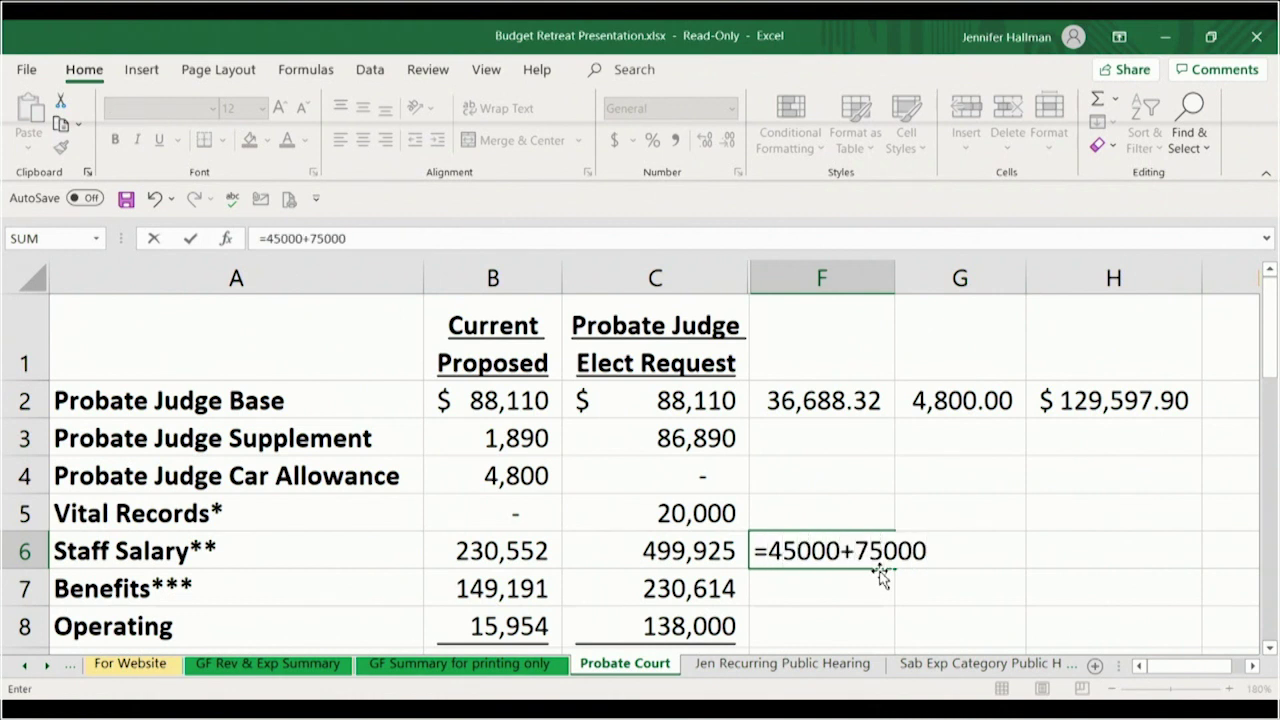
key(Return)
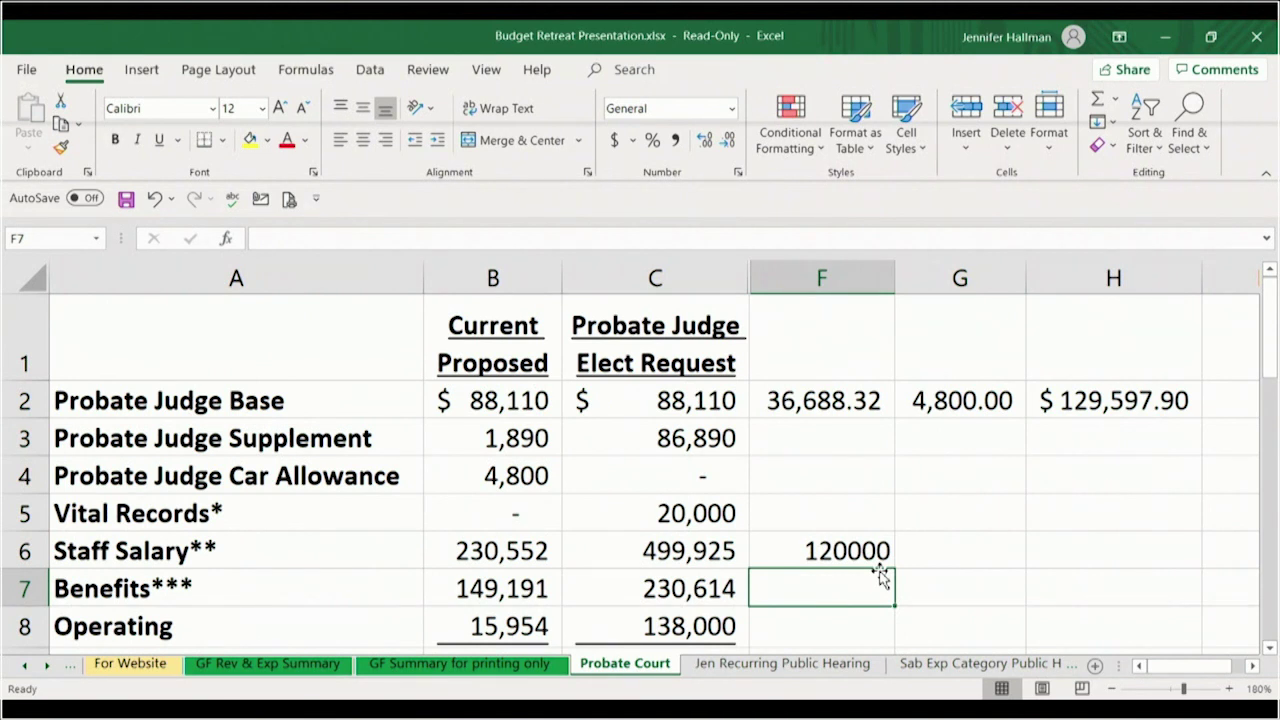
- Calculate benefits in F7, beside the Benefits row, with the formula =F6*.45
text(=)
key(Up)
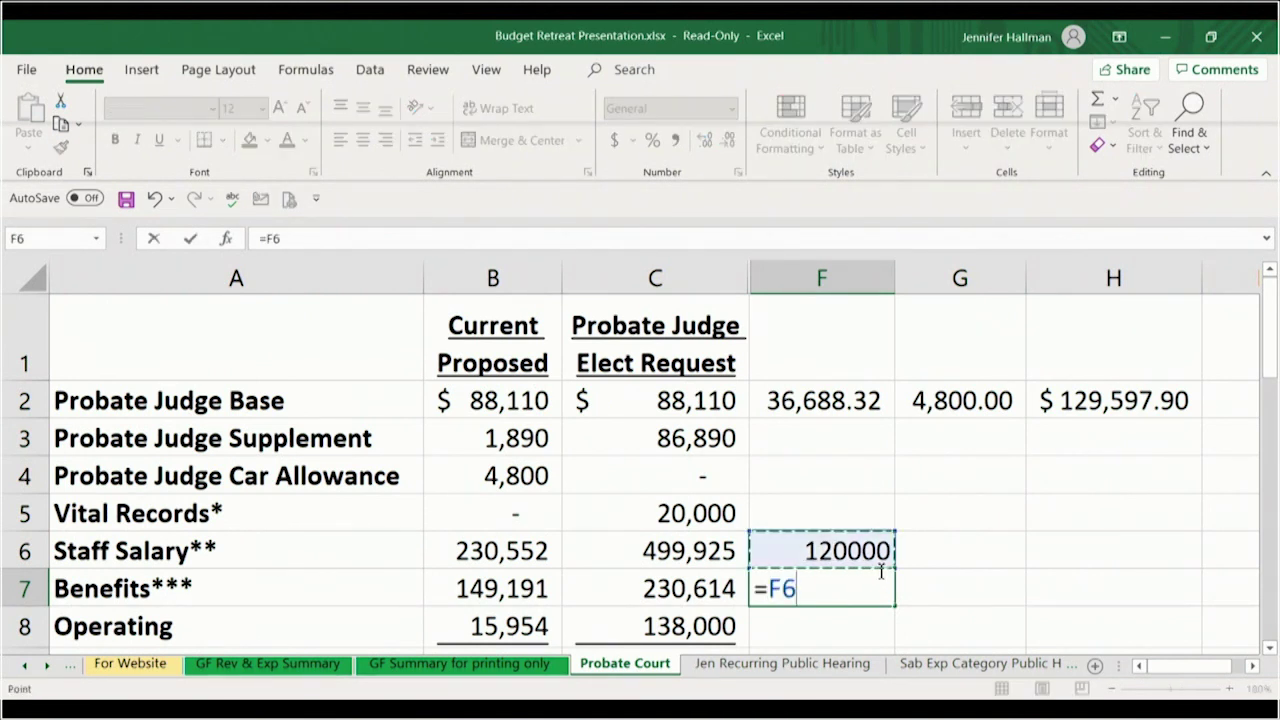
text(*.45)
key(Return)
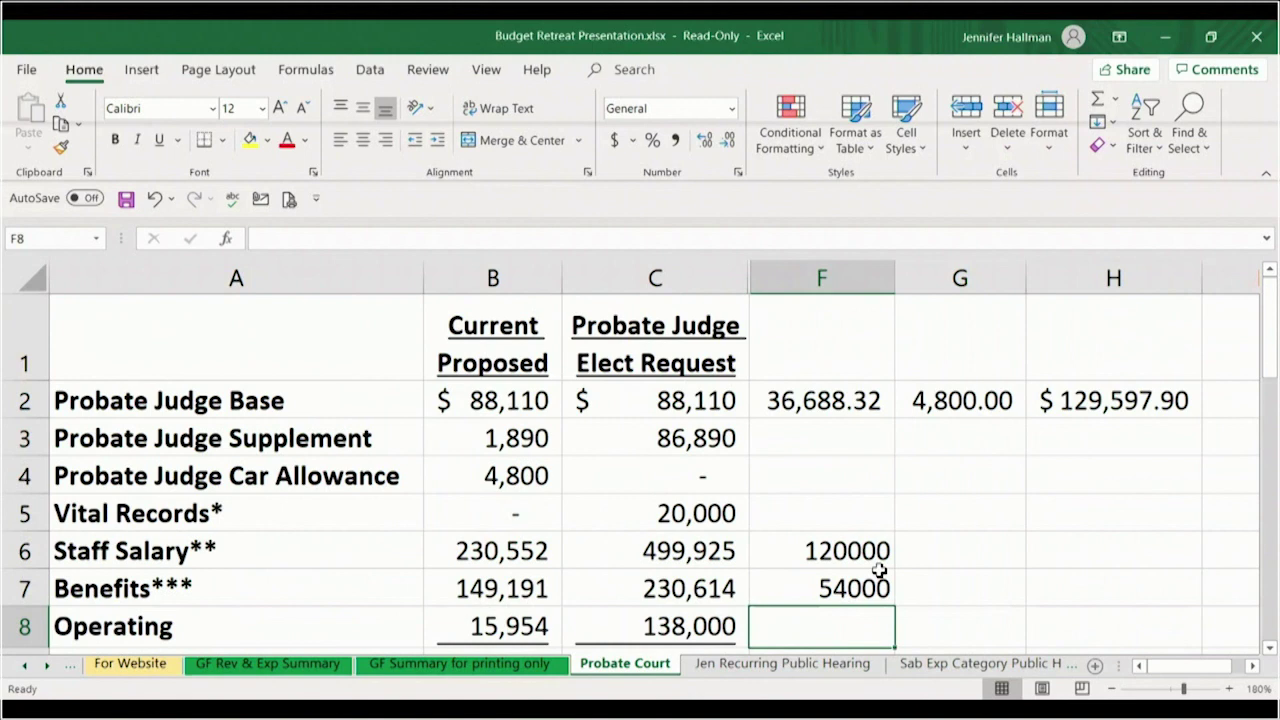
- Format the added staff salary and benefits amounts in F6:F7 with the comma style
click(879, 572)
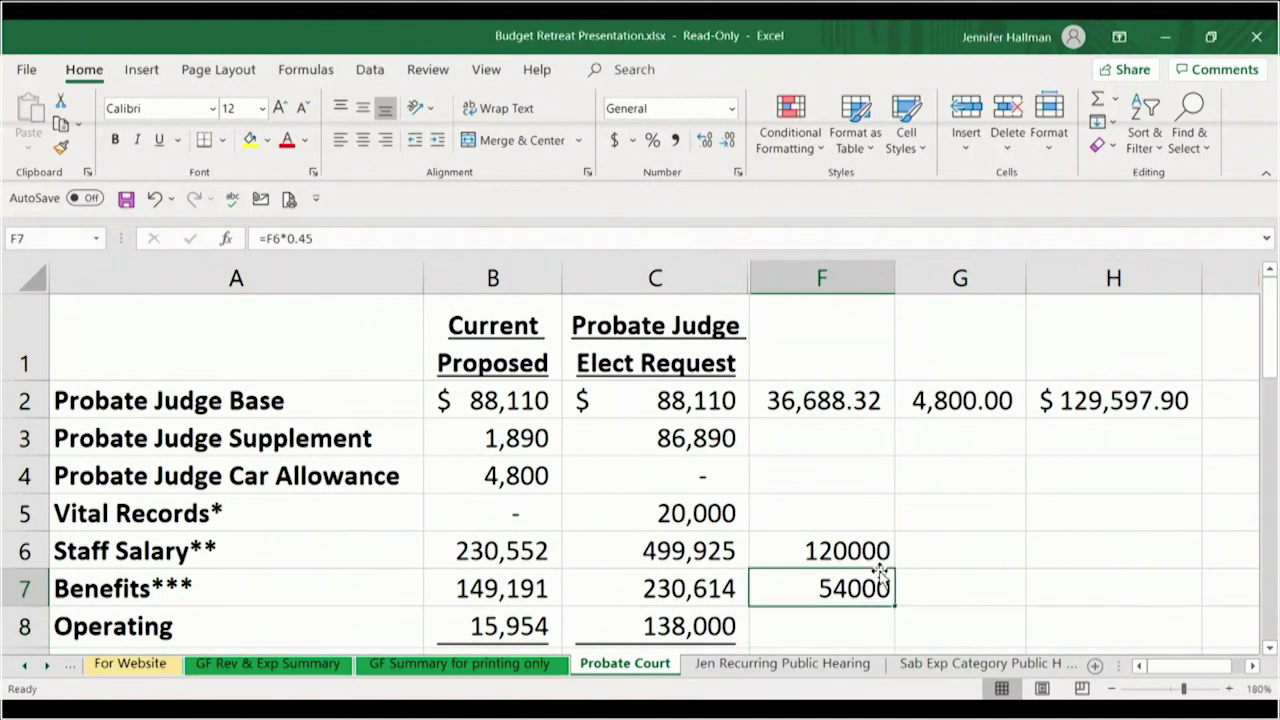
key(Down)
key(Down)
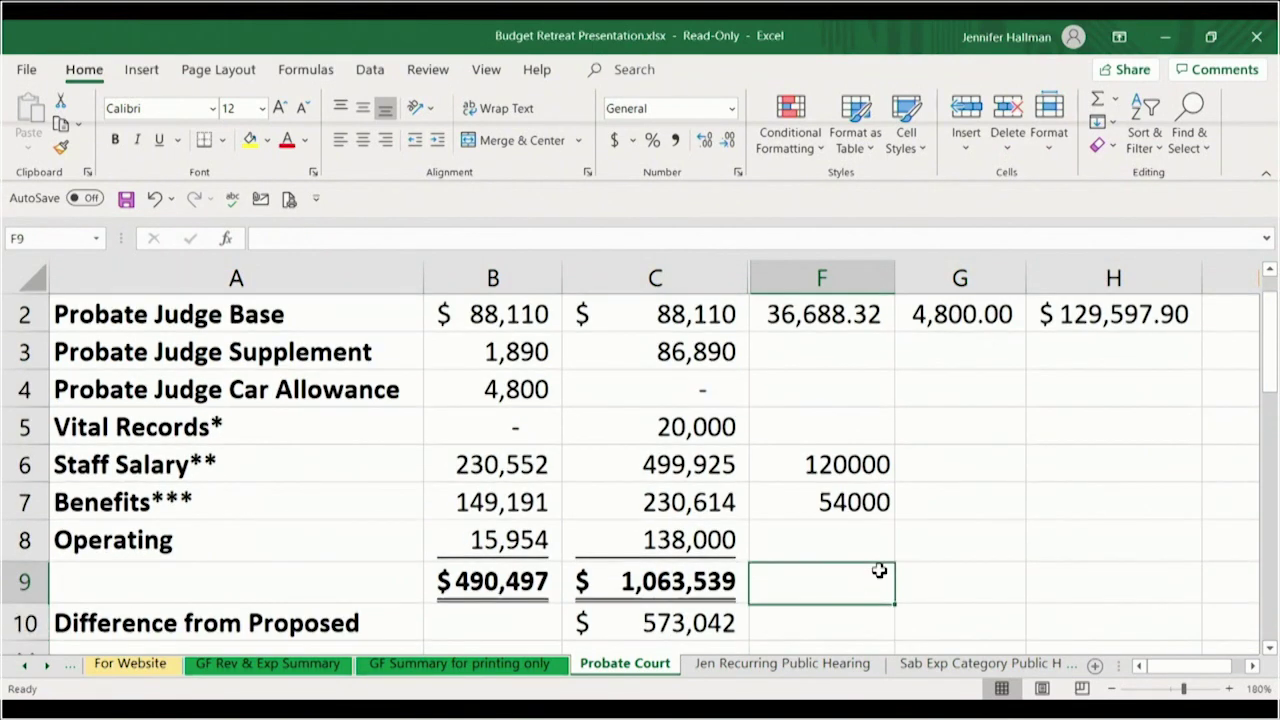
key(Up)
key(Up)
key(Up)
key(shift+Down)
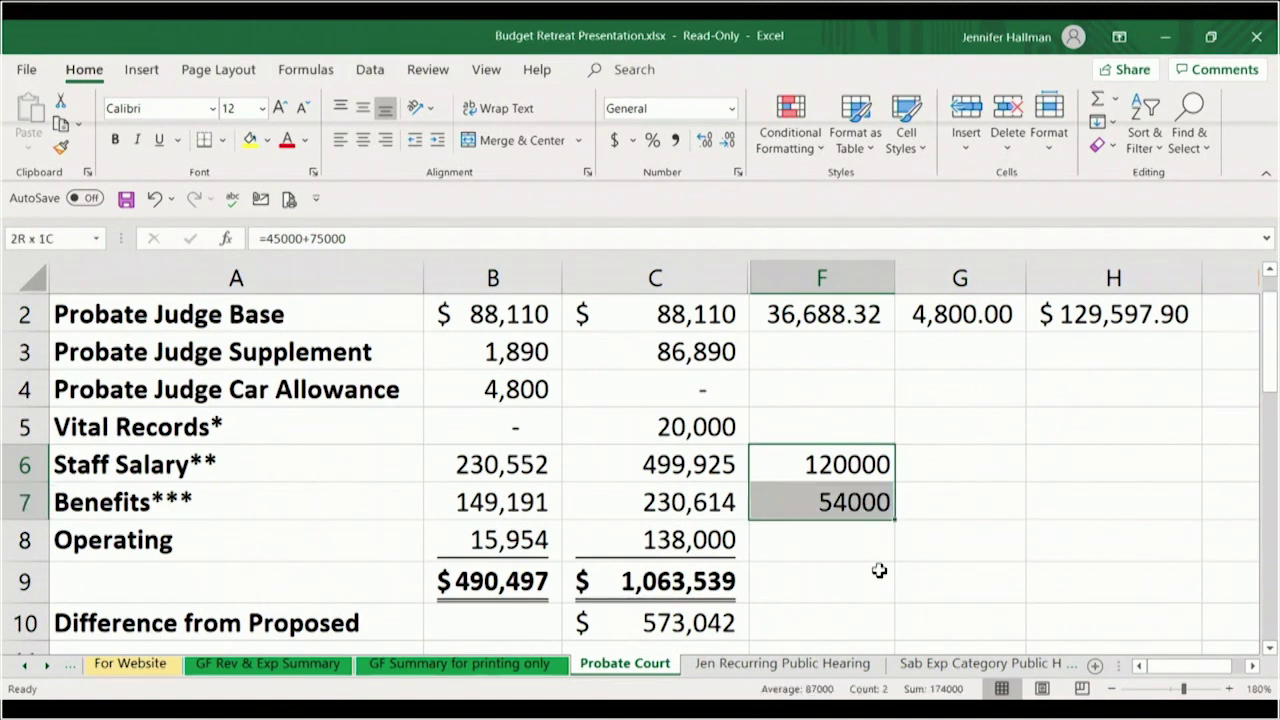
click(676, 140)
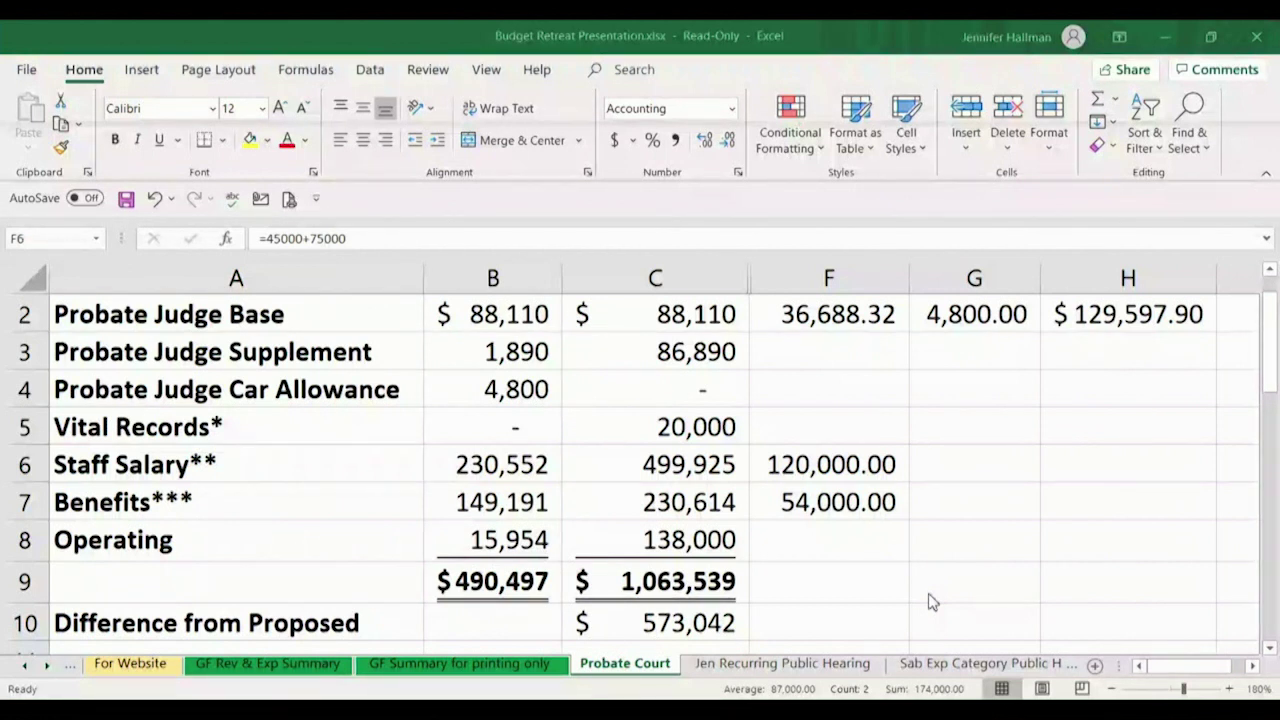
- Clear the 4,800.00 amount from G2 in the Probate Judge Base row
click(976, 316)
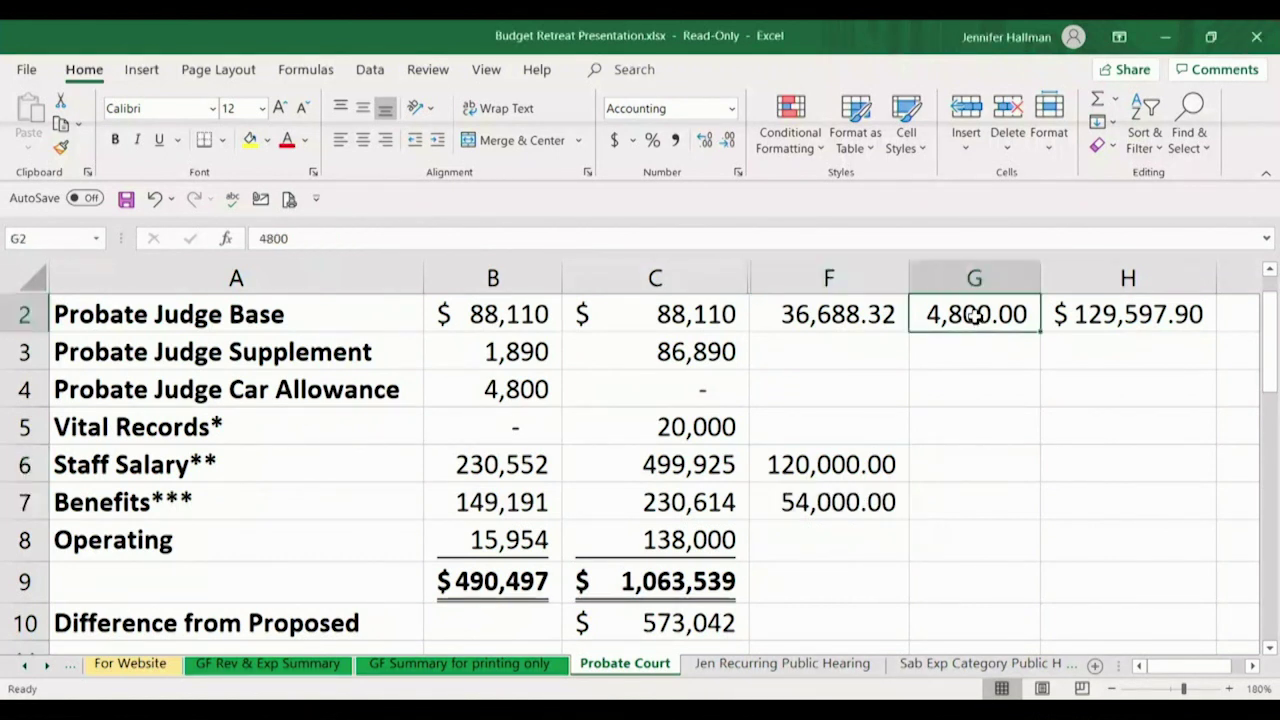
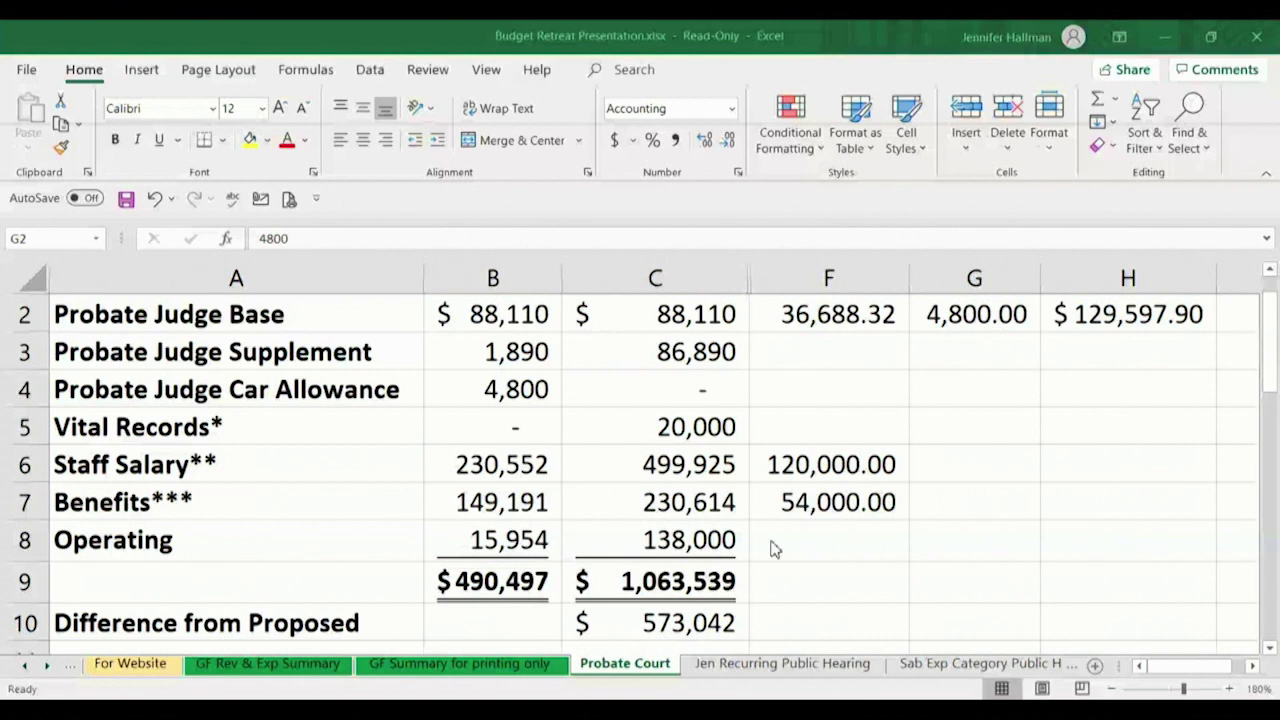
click(950, 318)
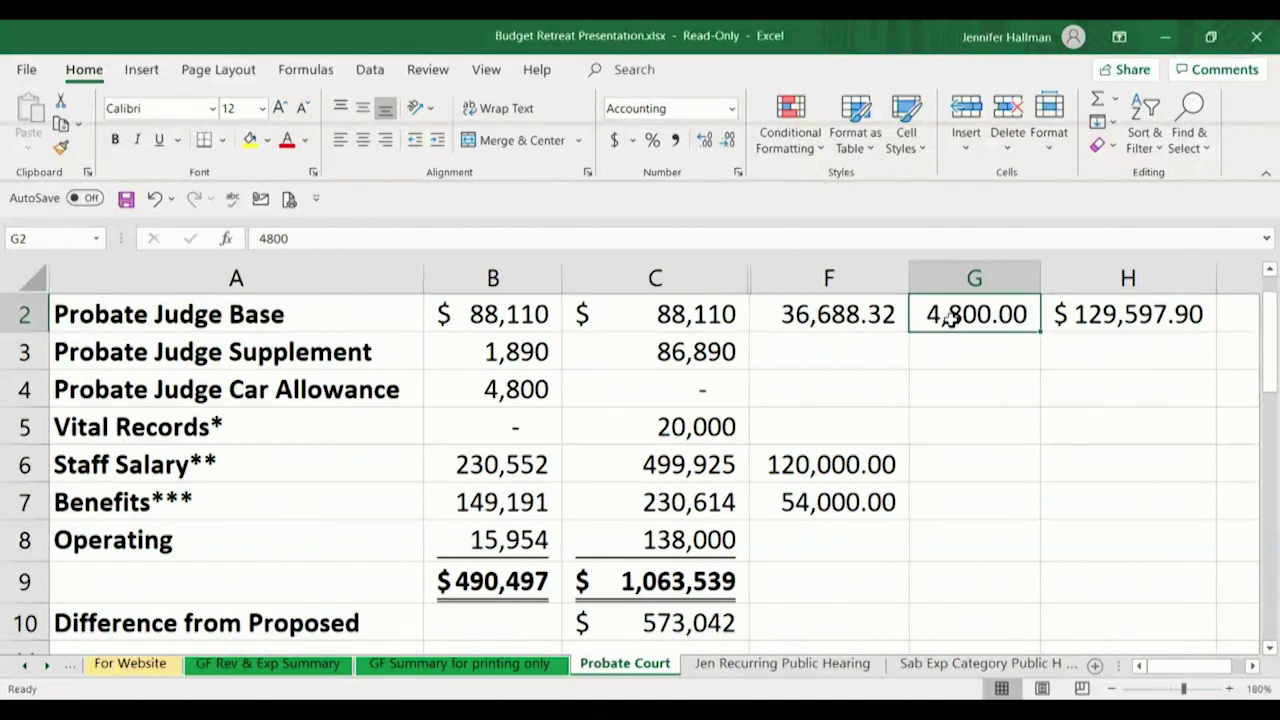
key(Delete)
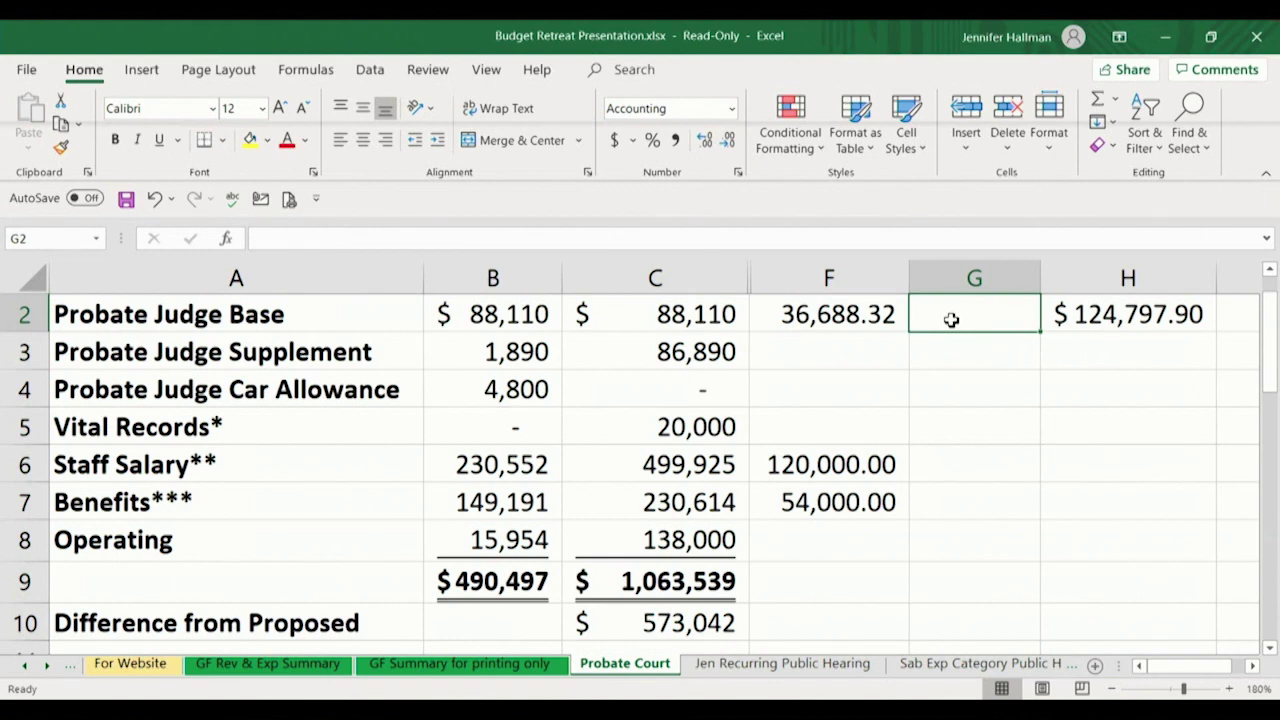
- On the GF Rev & Exp Summary sheet, label row 121 under the 12/15 changes as Probate Judge Budget Adjustment
click(1271, 650)
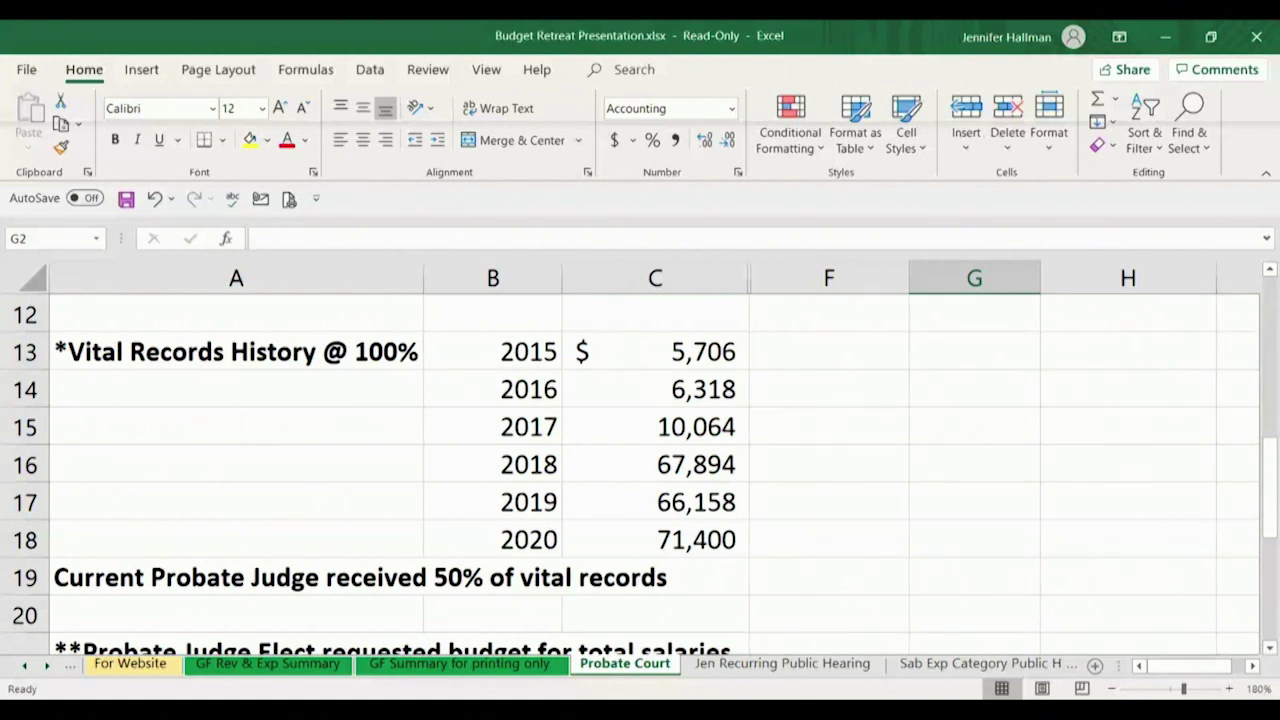
click(1271, 272)
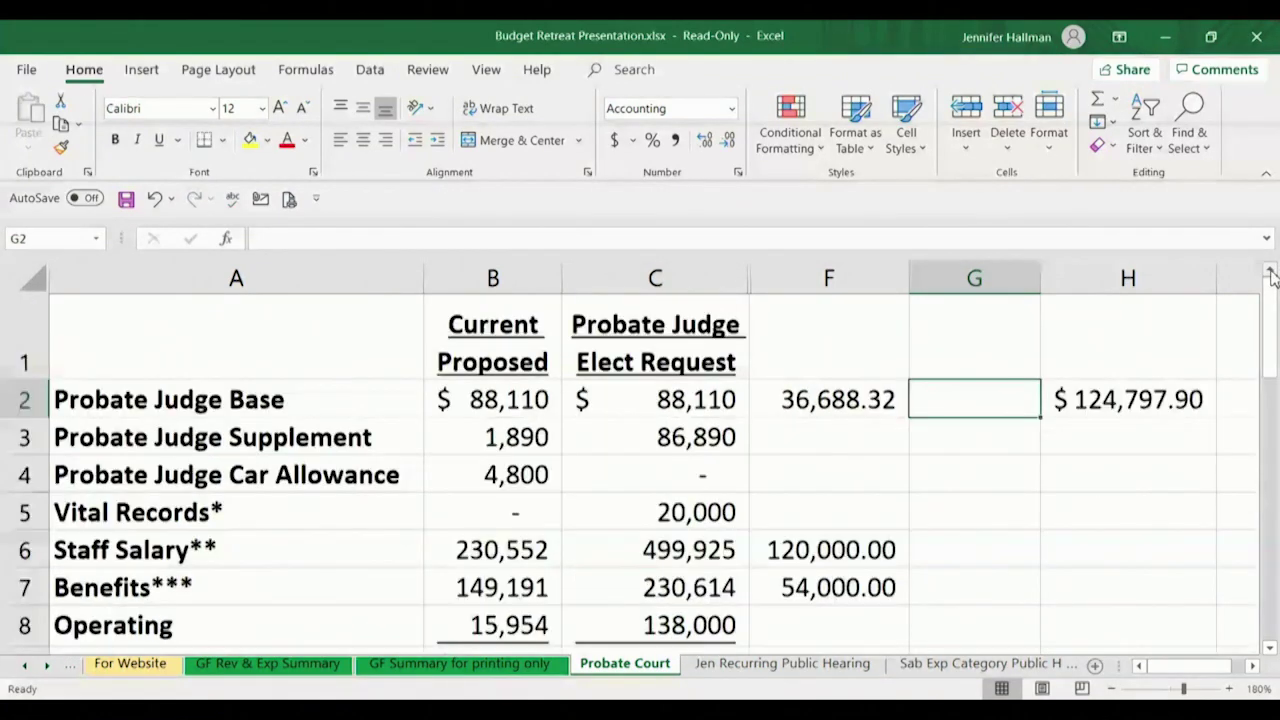
click(222, 666)
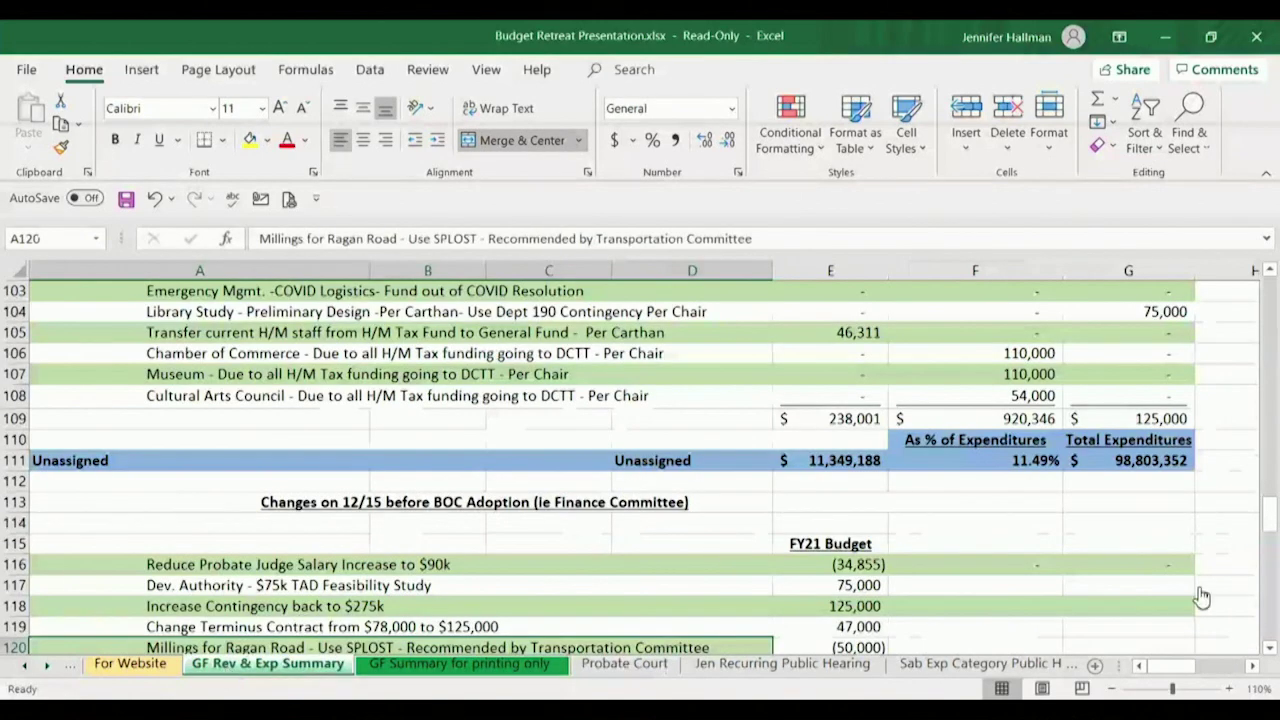
click(1270, 648)
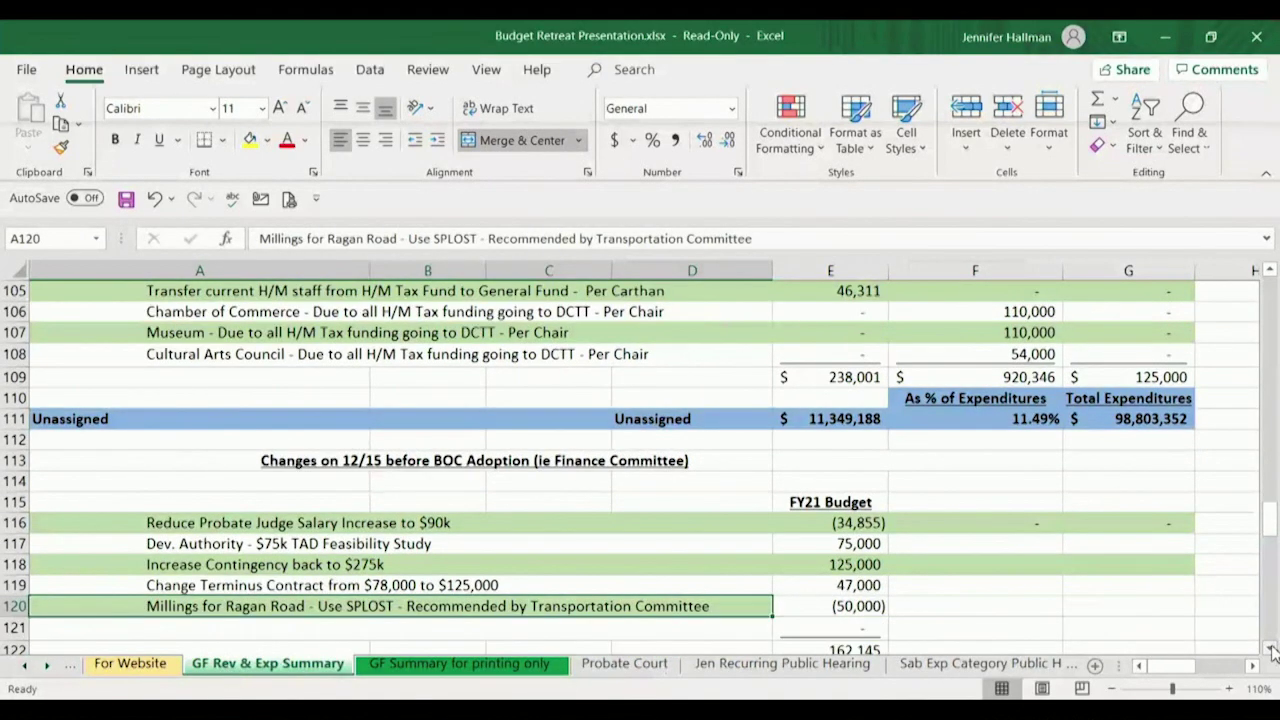
click(832, 629)
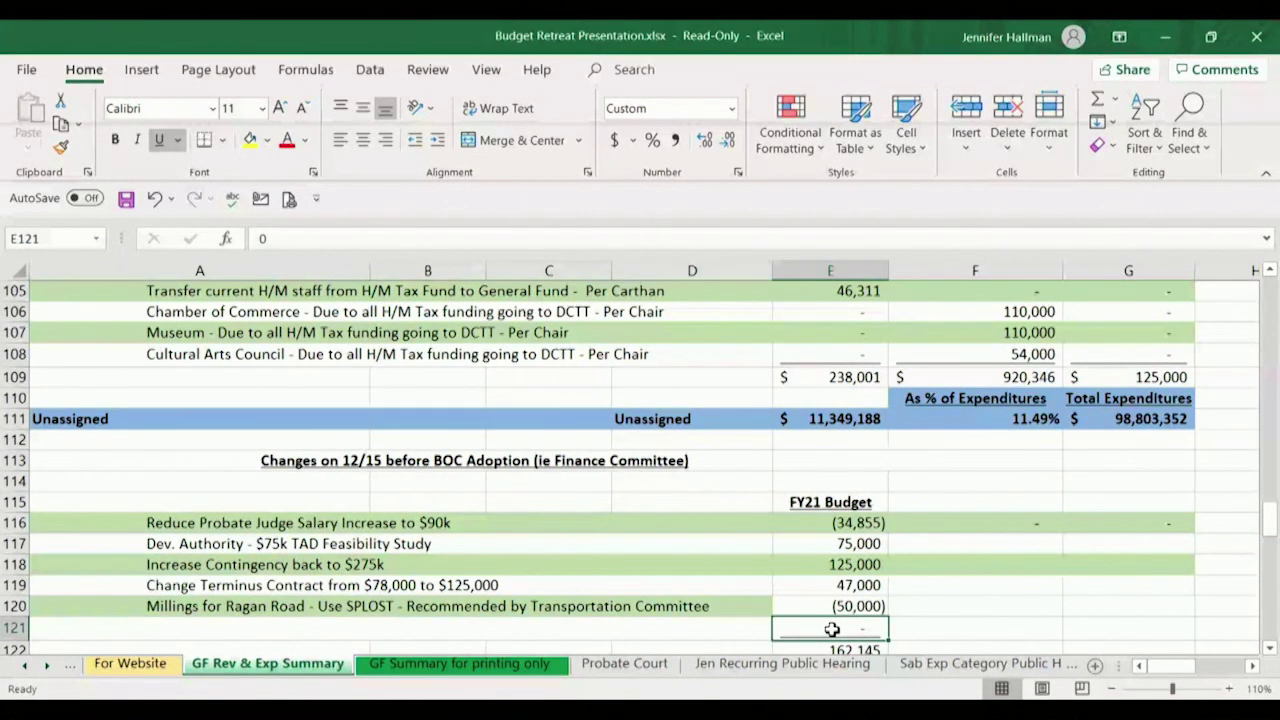
key(Left)
text(Pro)
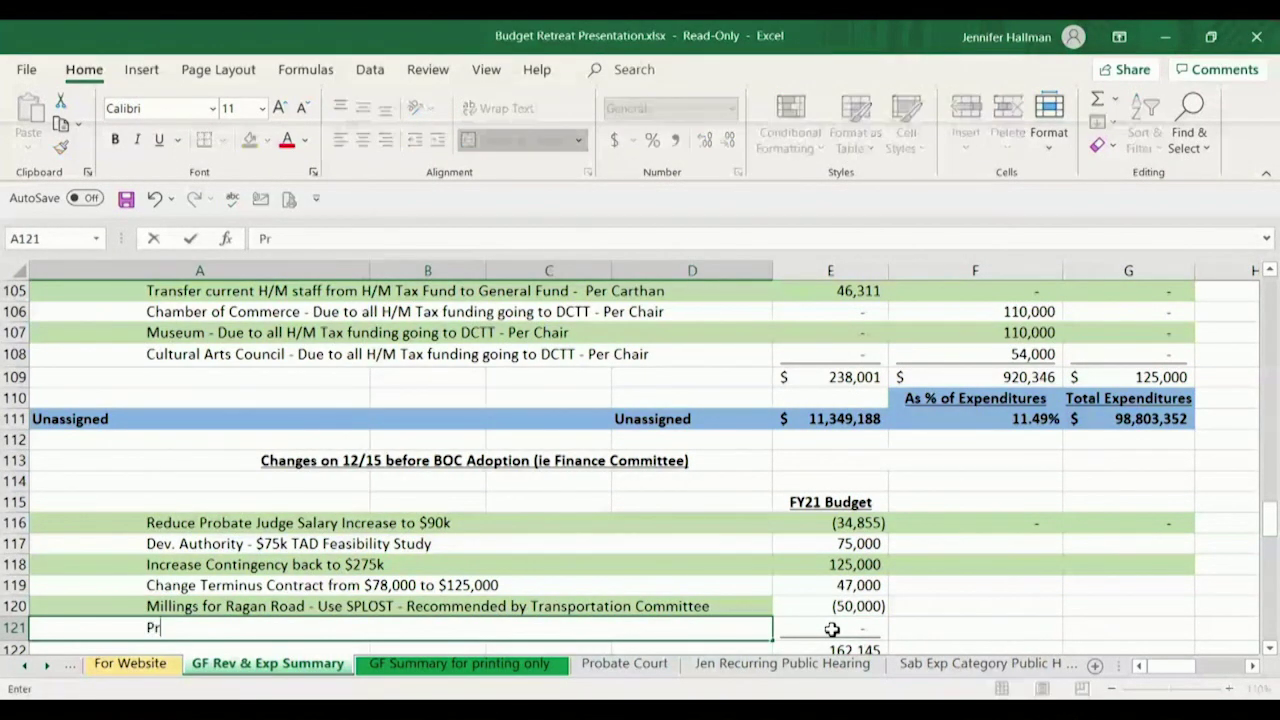
text(te Judge)
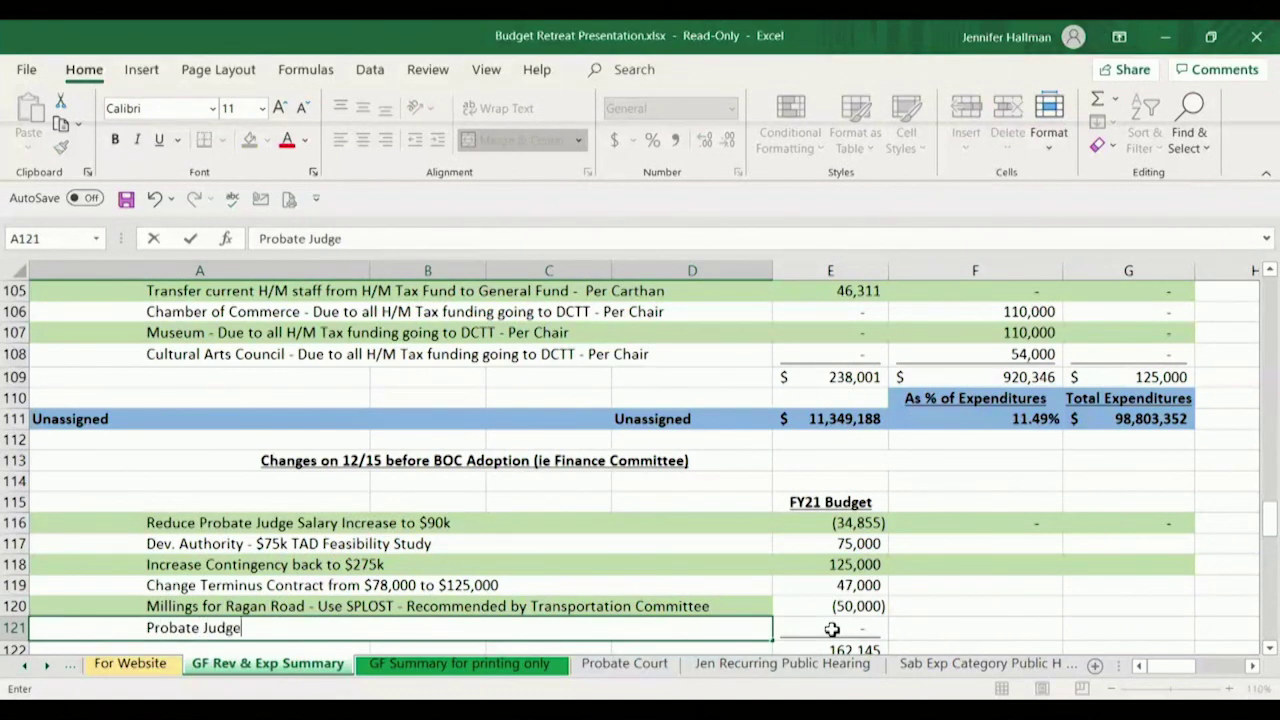
text( Budg)
key(BackSpace)
text(et)
key(BackSpace)
key(BackSpace)
text(get )
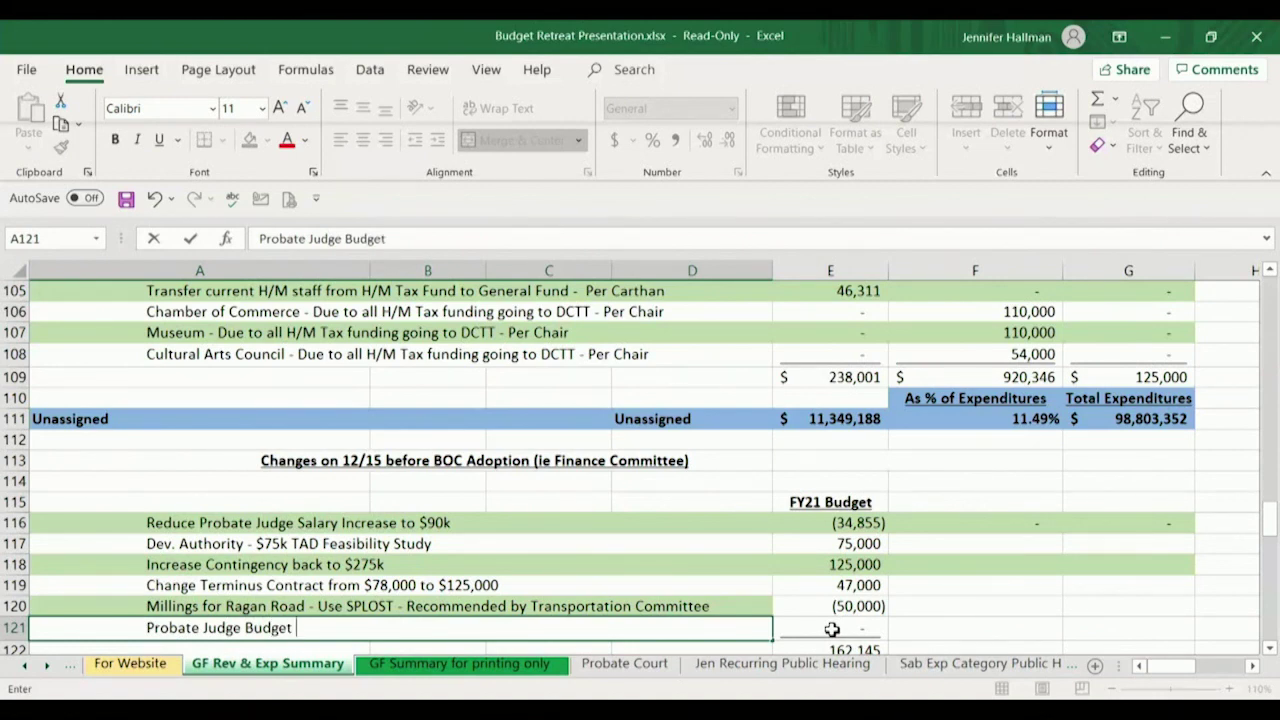
text(Adjustment)
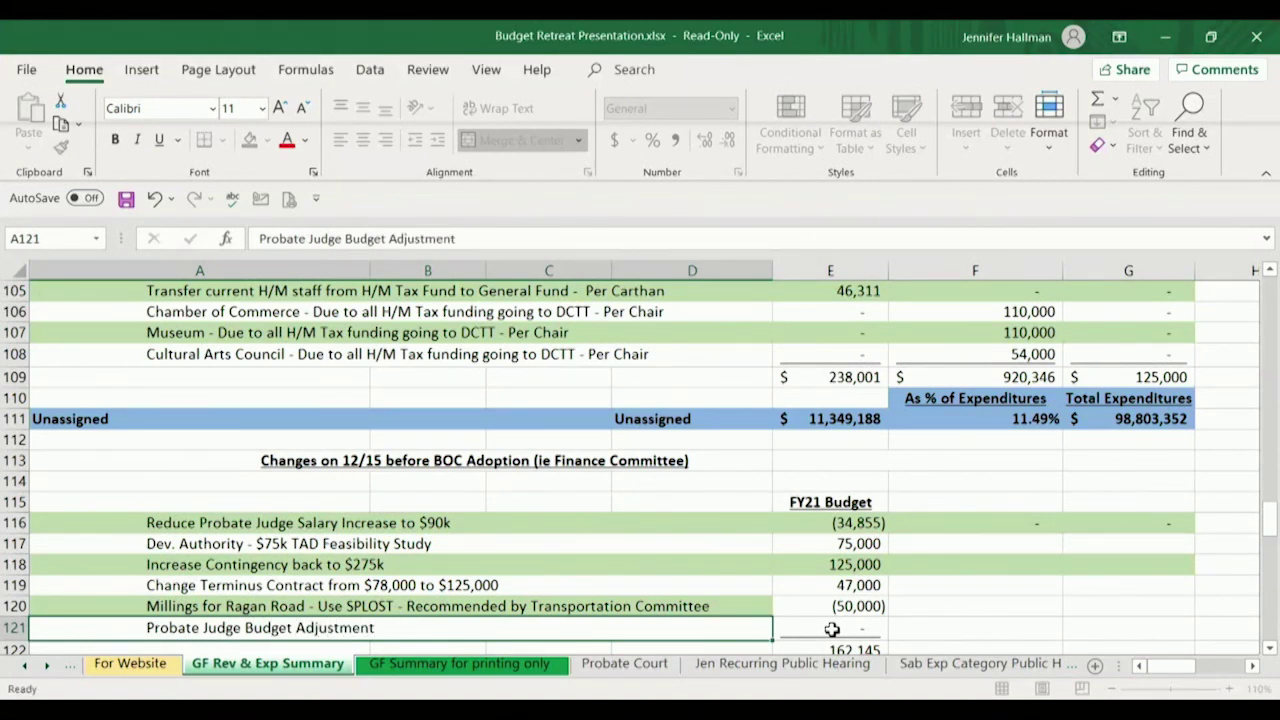
key(Return)
- Enter 346,044 in E121 as the FY21 Budget amount for the Probate Judge Budget Adjustment
key(Up)
key(Right)
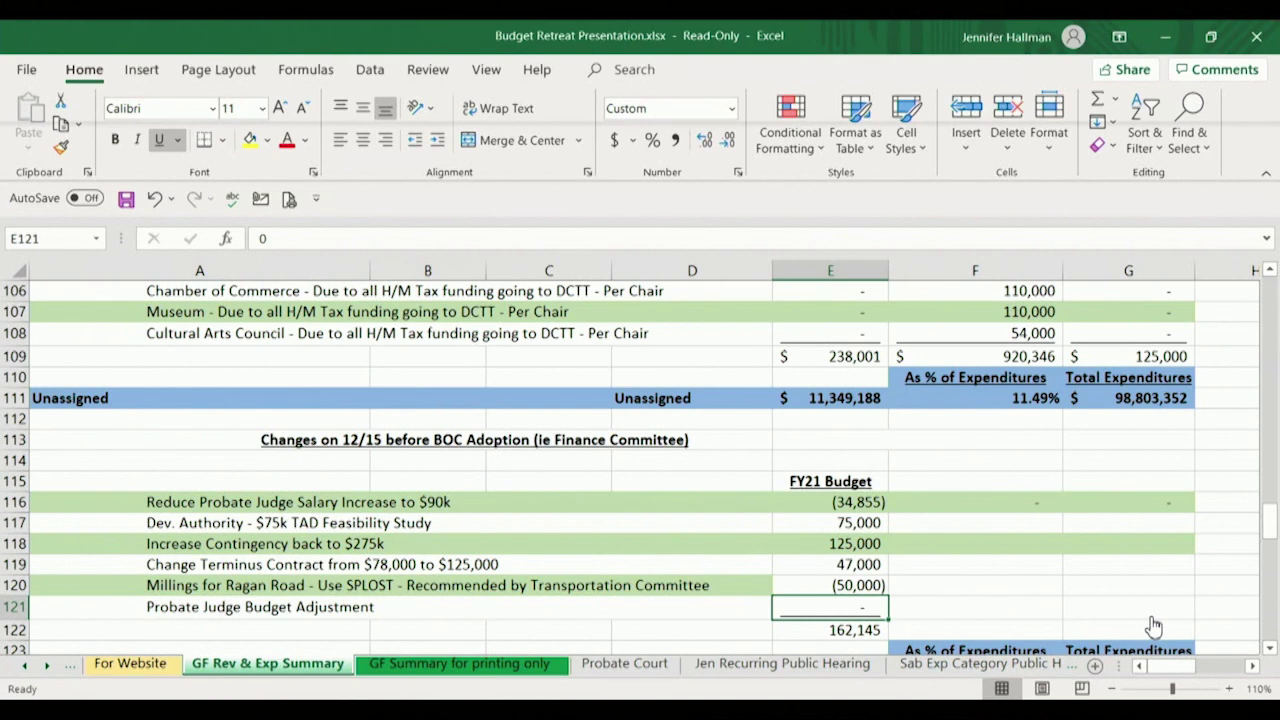
click(622, 665)
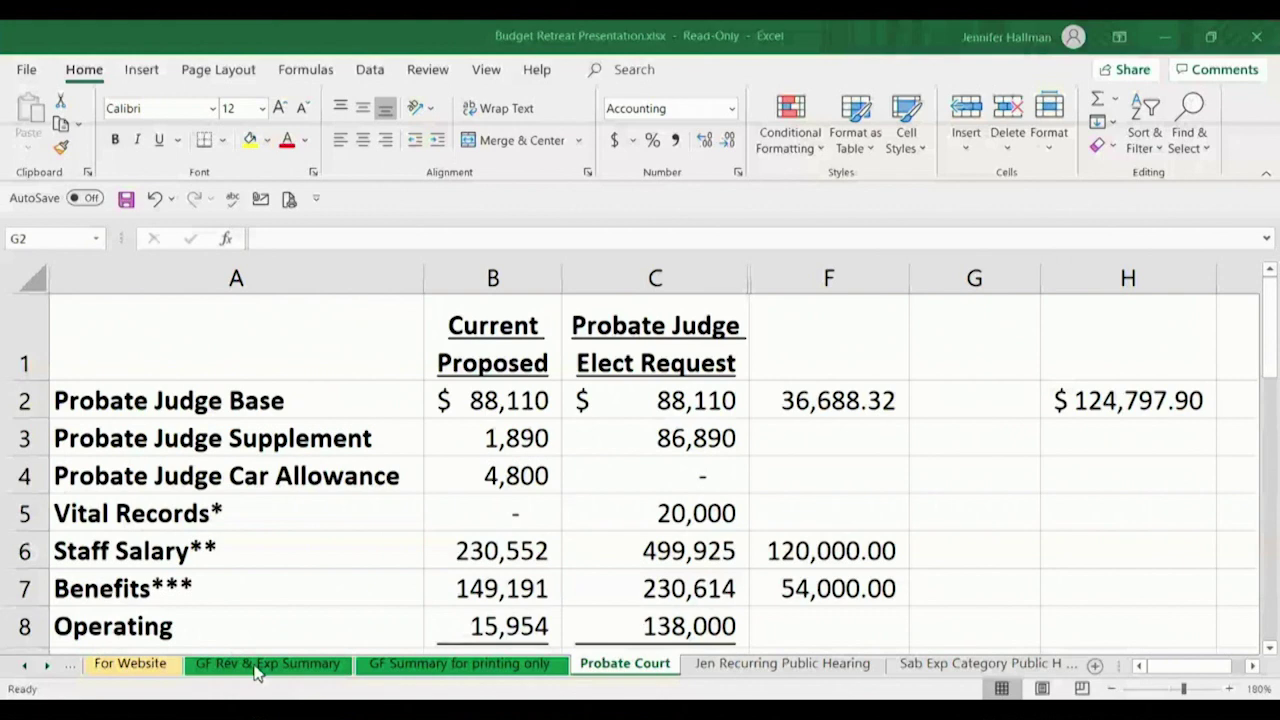
click(257, 665)
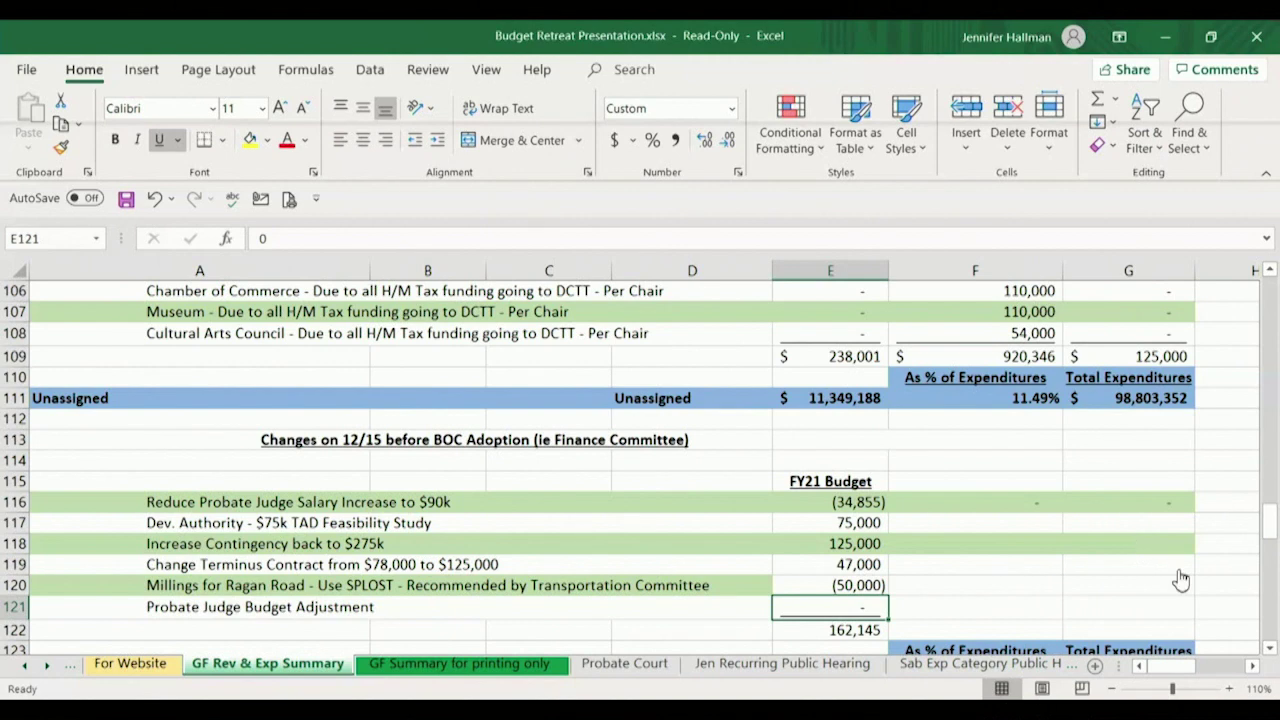
click(1185, 604)
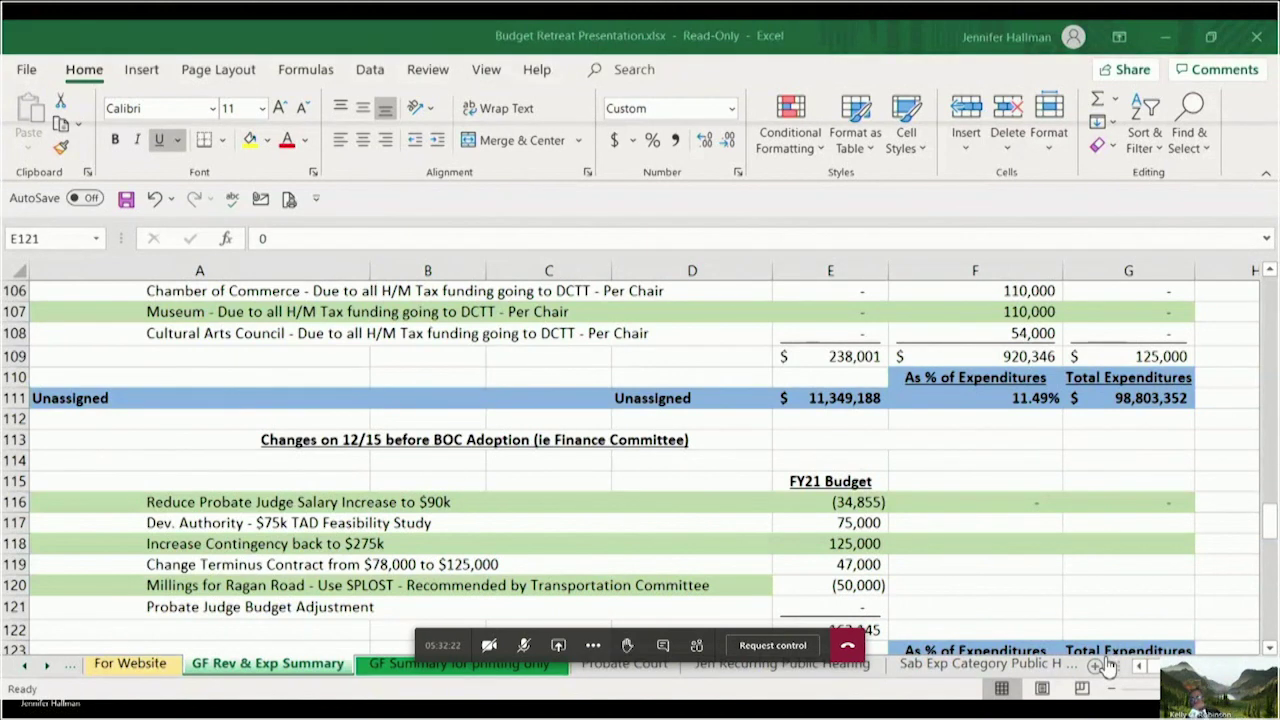
click(823, 602)
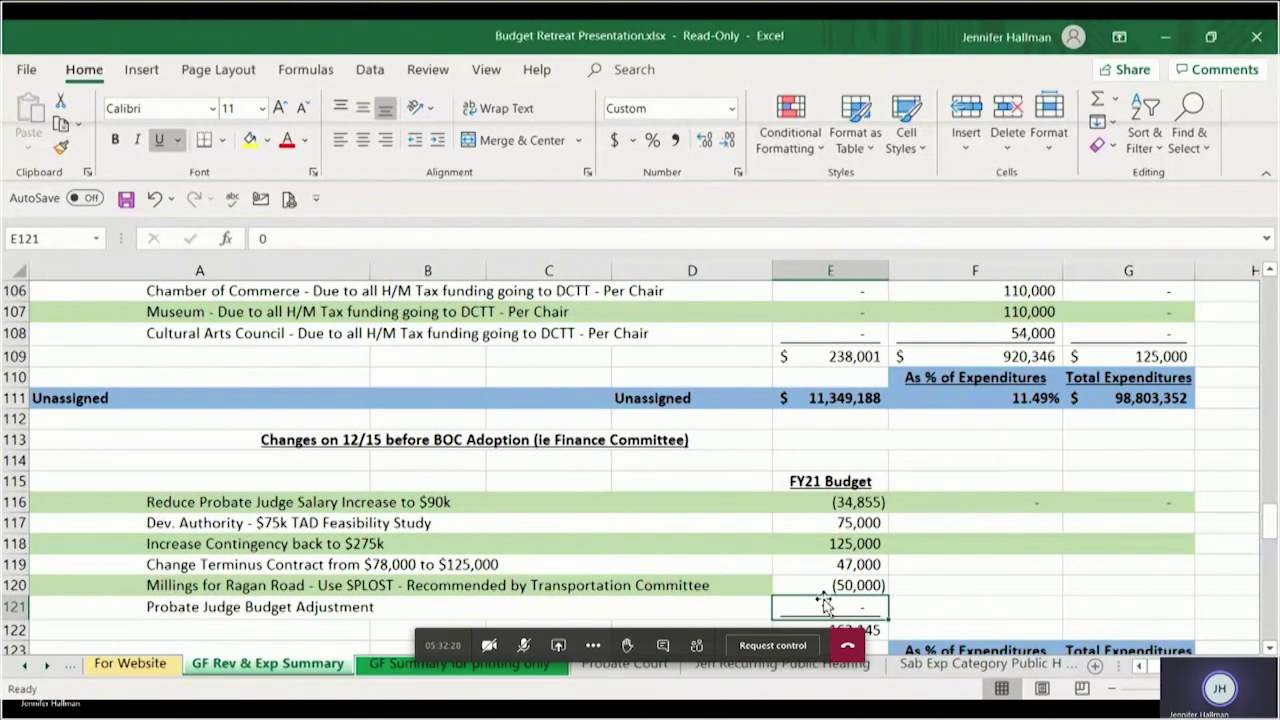
text(346)
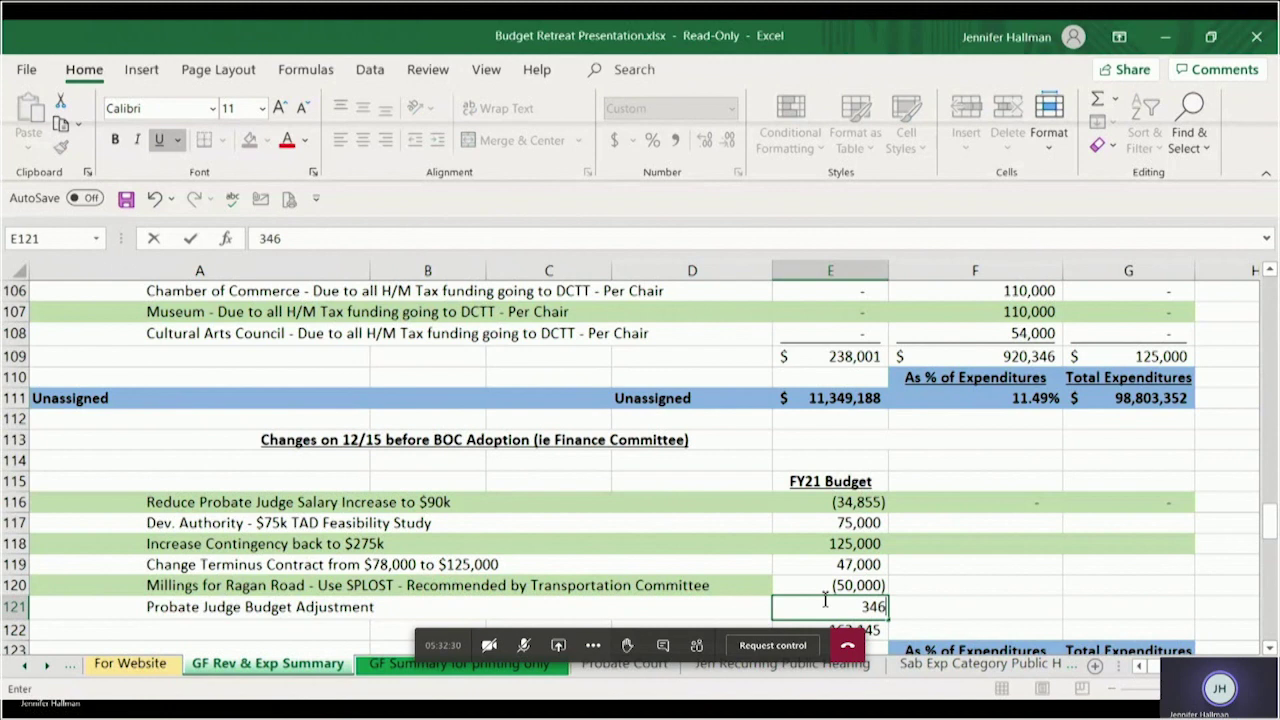
text(,044)
key(Return)
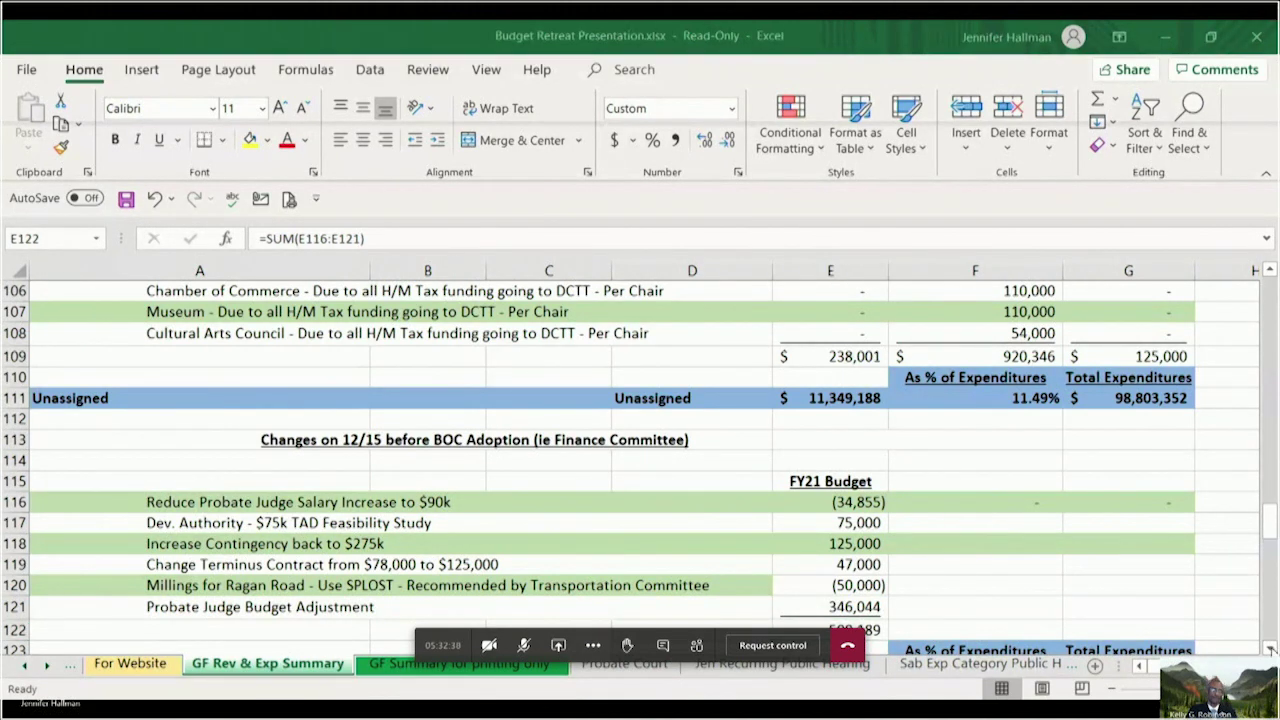
- Remove the underline from the Probate Judge Budget Adjustment amount in E121
click(1270, 650)
click(1270, 650)
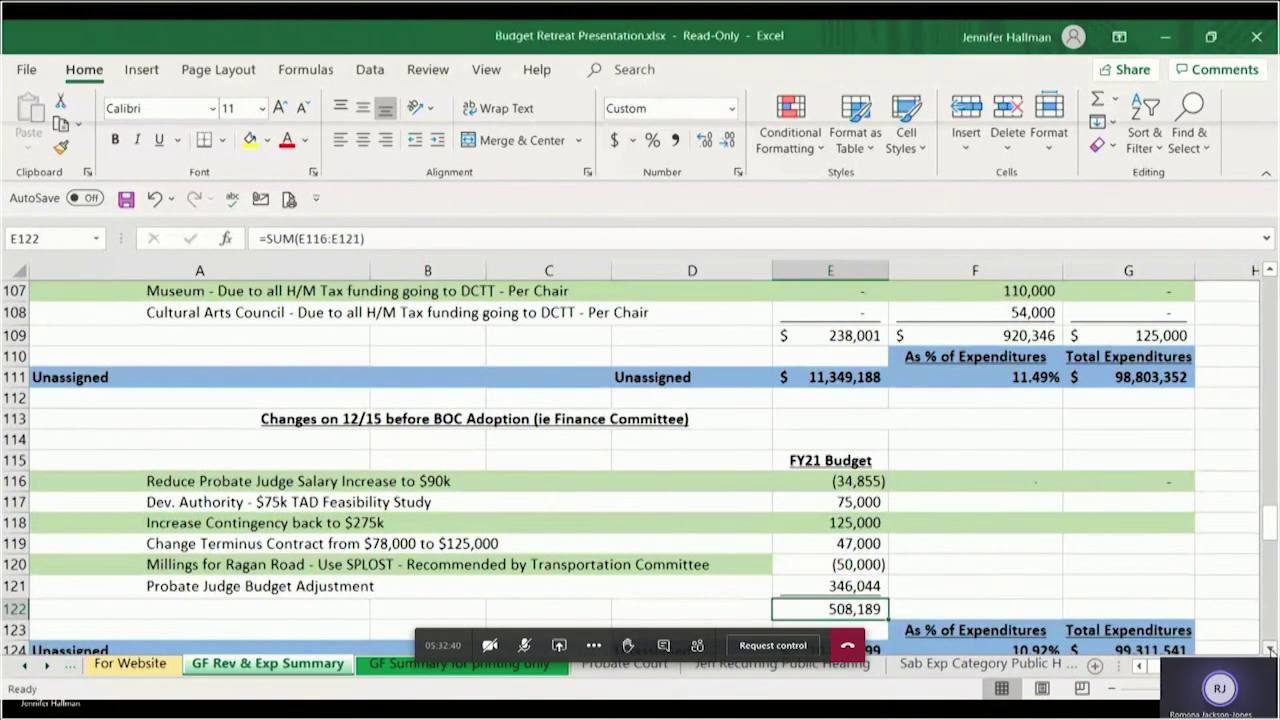
click(1270, 650)
click(1270, 650)
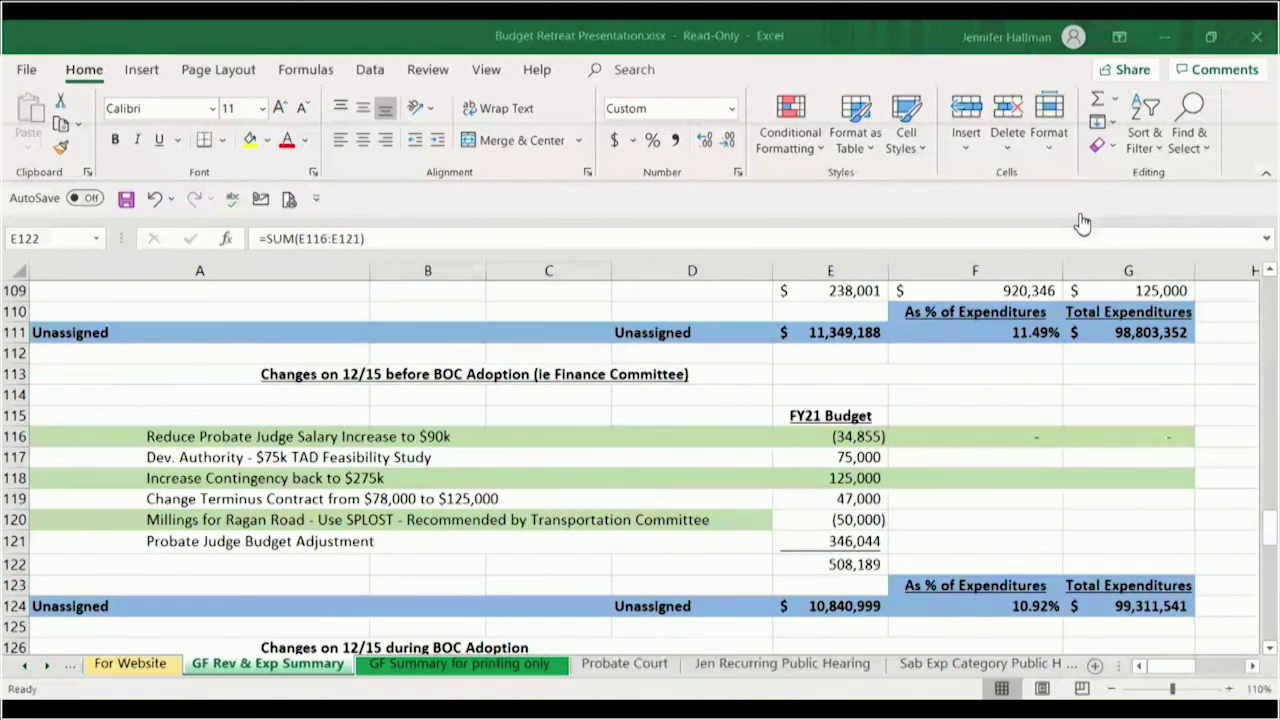
click(812, 541)
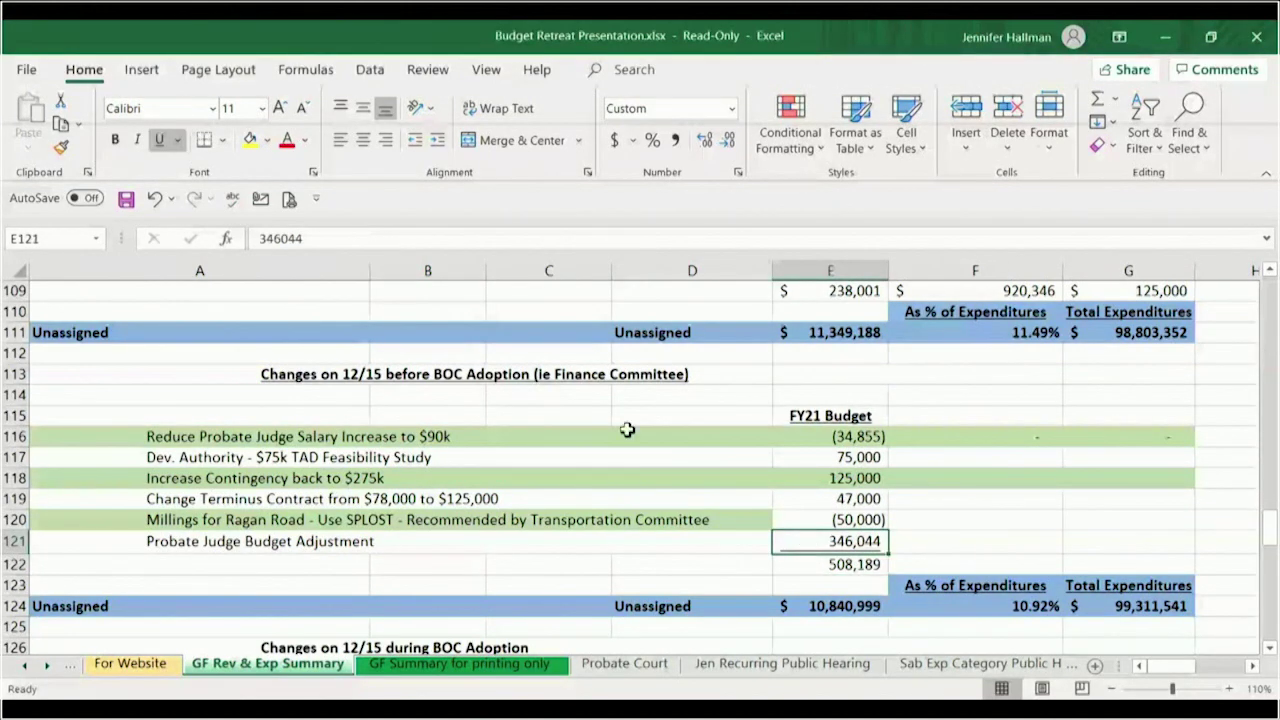
click(157, 143)
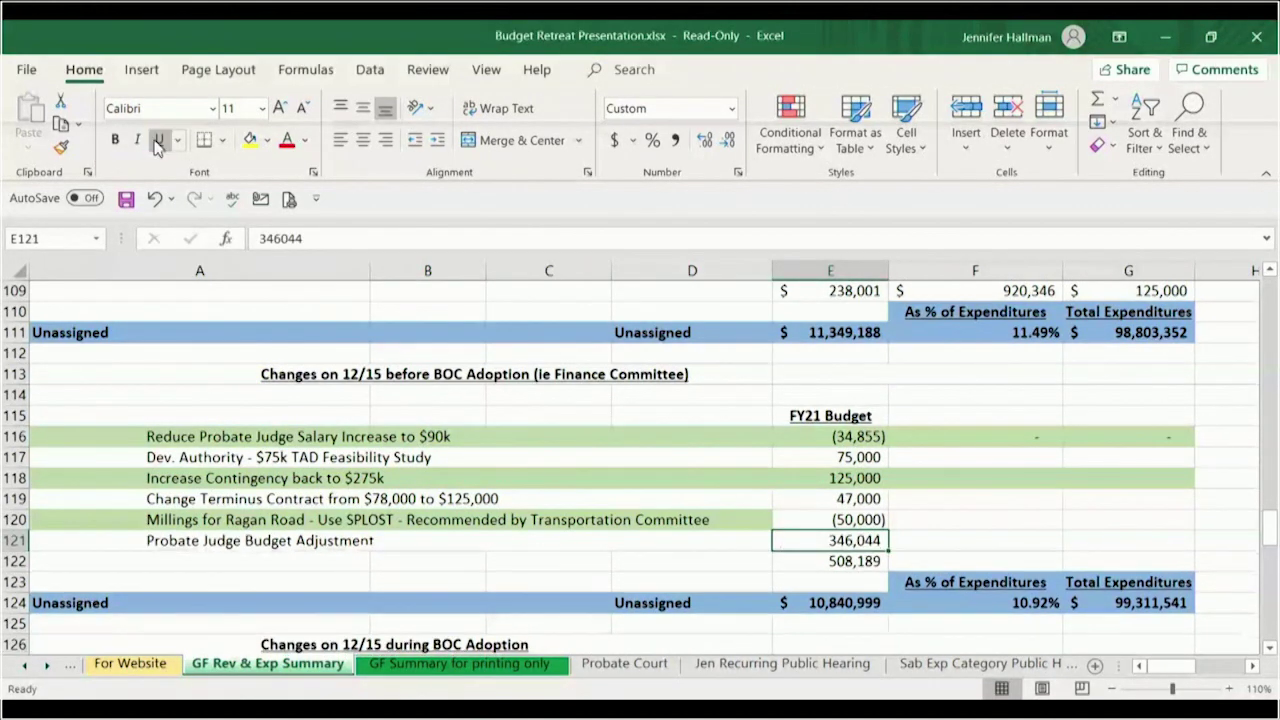
- Insert a blank row 122 above the total of the 12/15 changes before BOC adoption
click(12, 562)
right_click(12, 562)
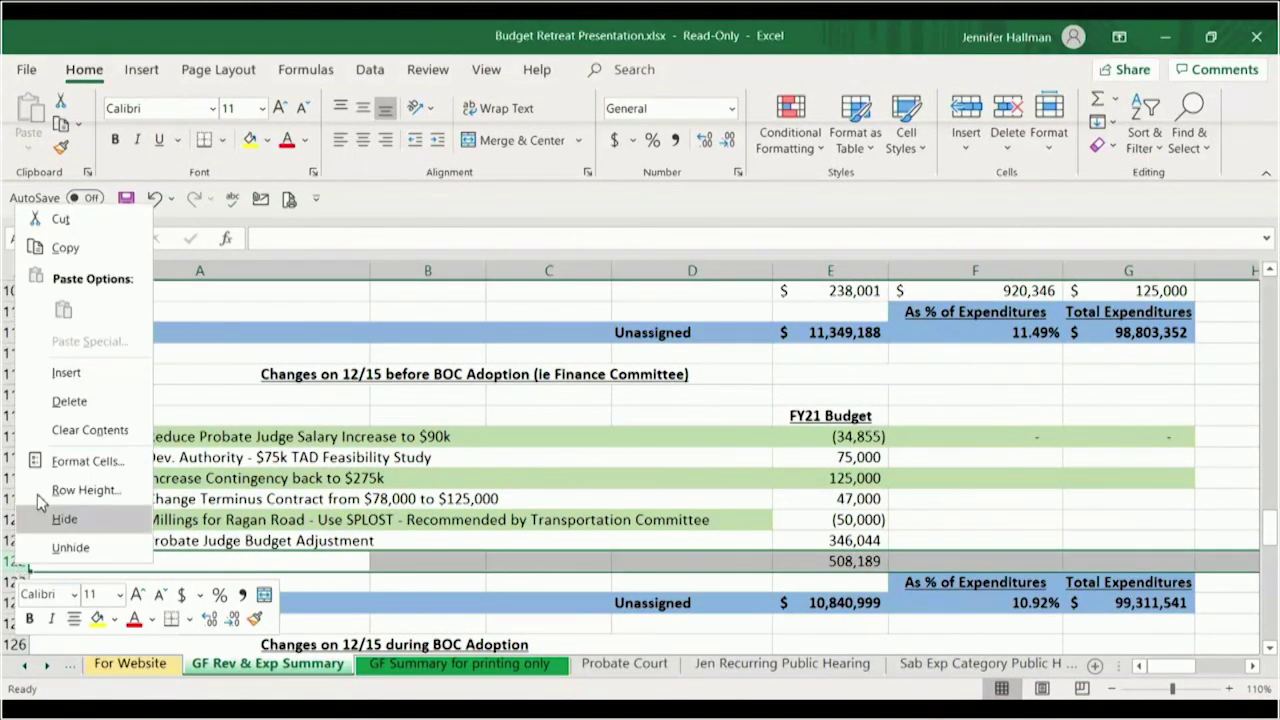
click(65, 372)
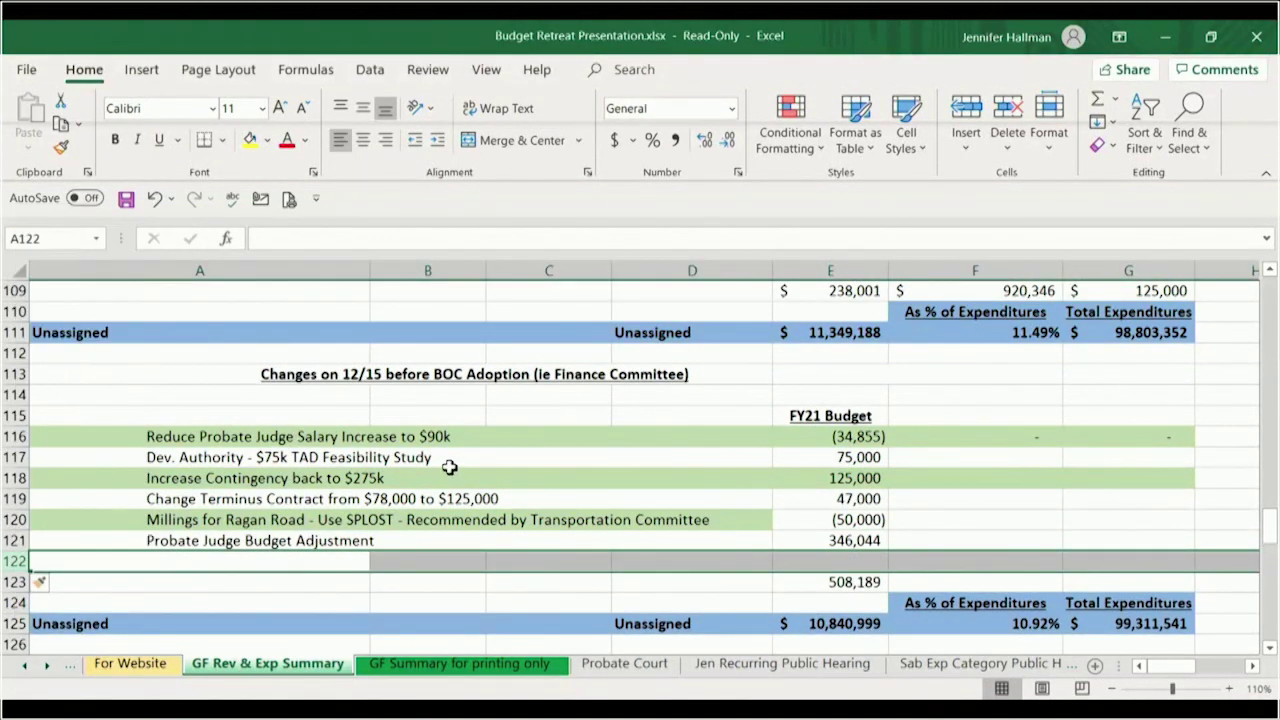
- Enter 0 in E122 of the new row and underline it above the total
click(841, 557)
text(0)
key(Return)
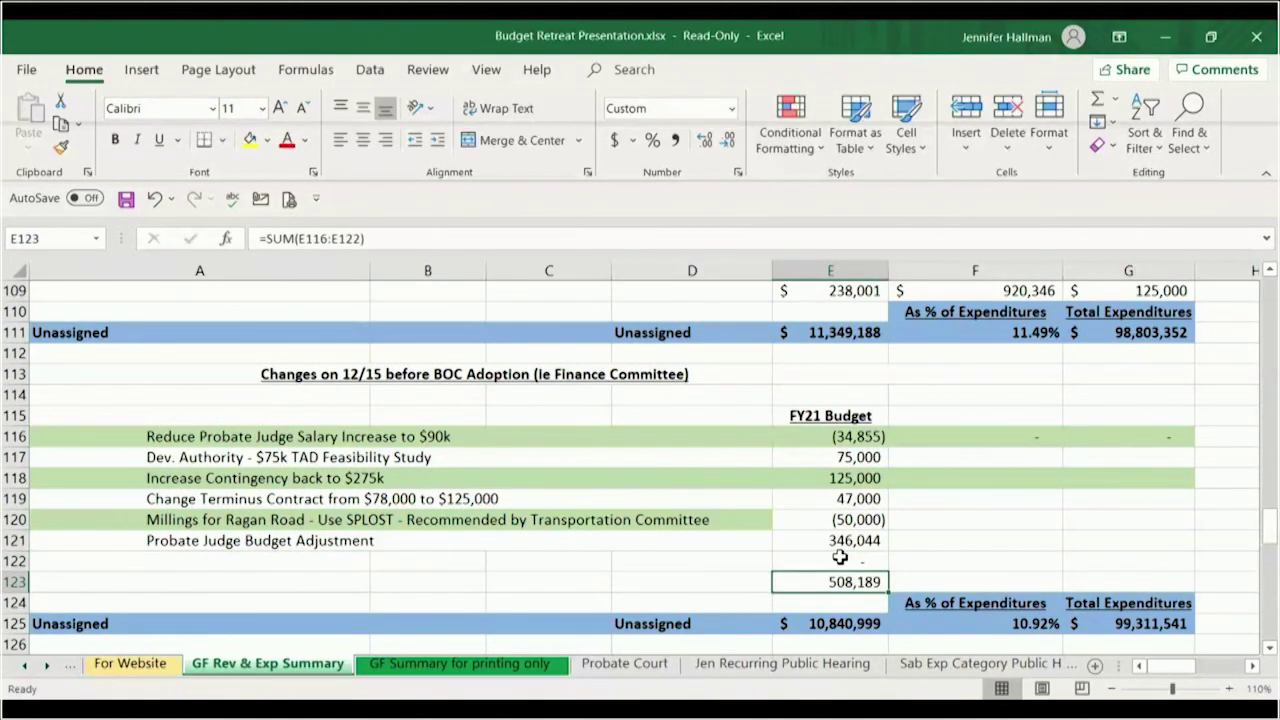
click(841, 557)
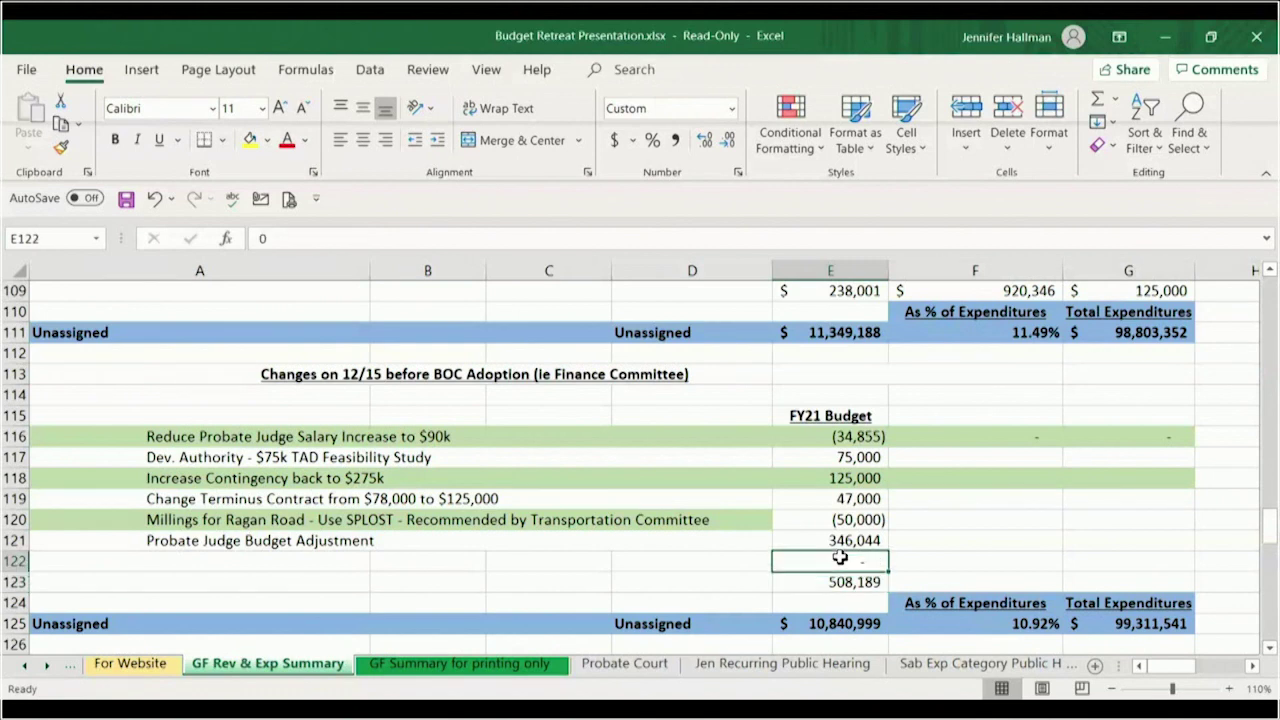
click(158, 141)
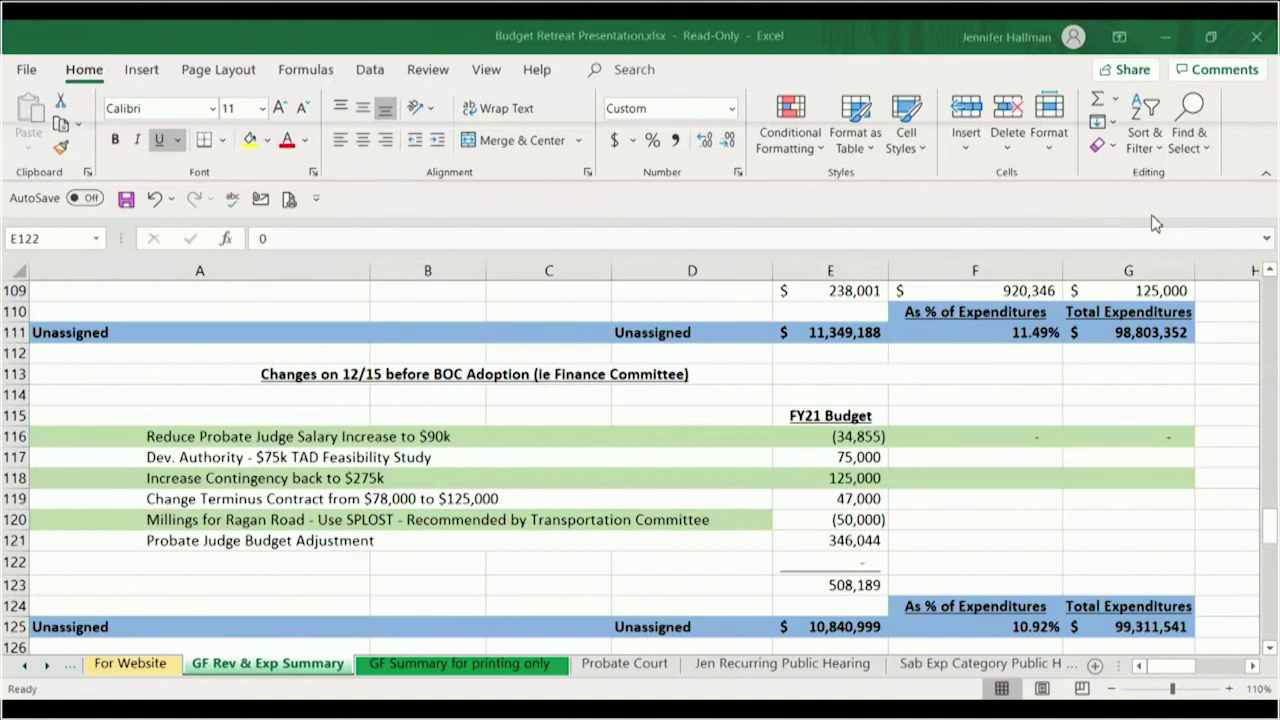
- Copy the green row formatting from E118:G118 to E120:G120 in the Millings for Ragan Road row with Format Painter
double_click(845, 476)
key(Escape)
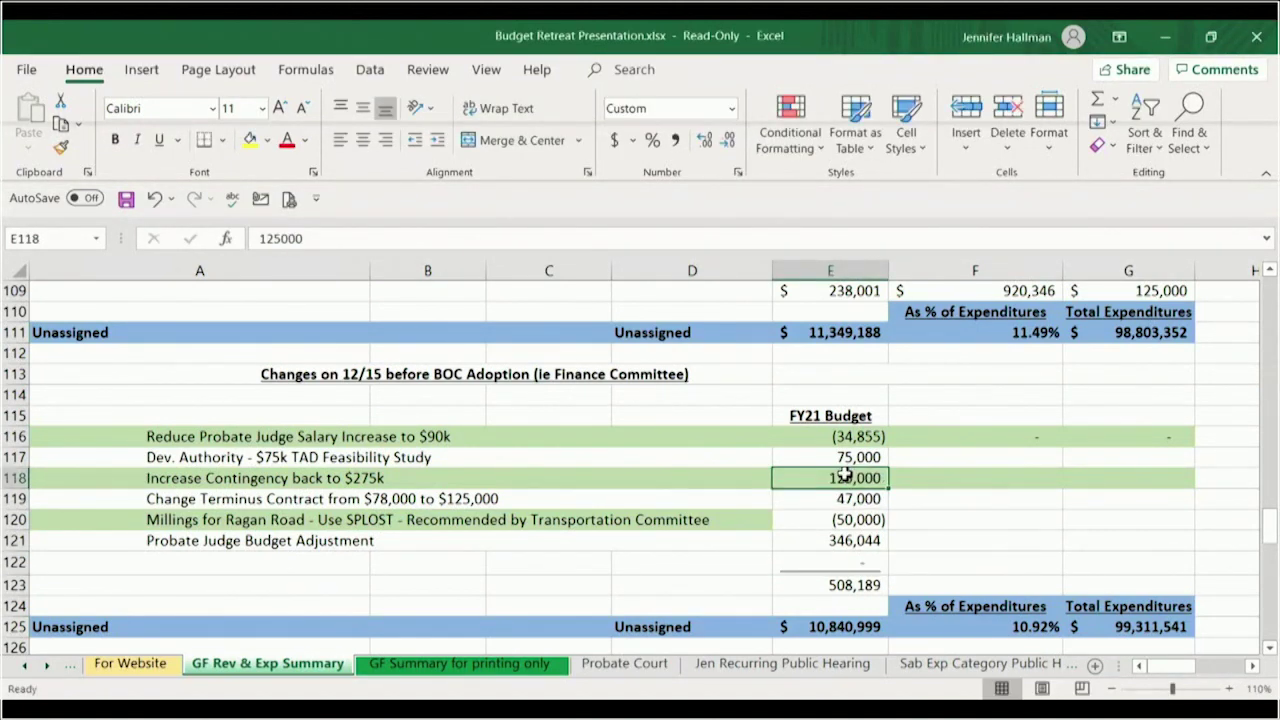
key(shift+Right)
key(shift+Right)
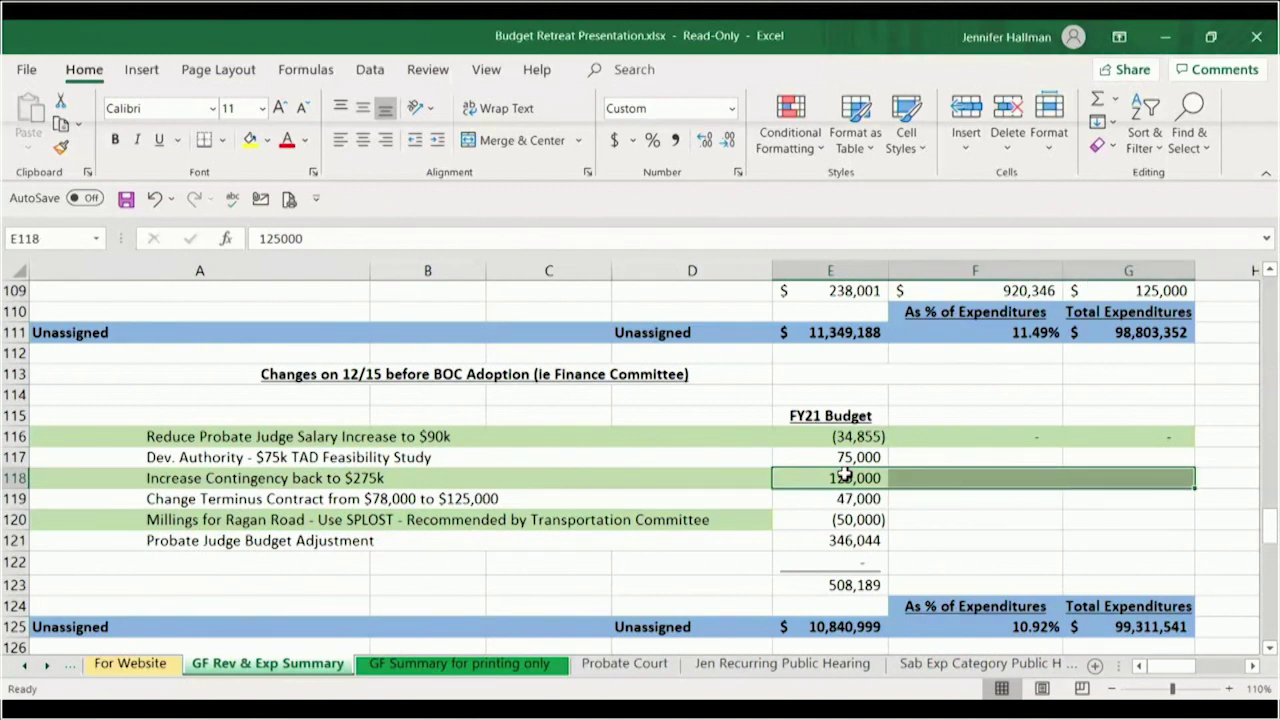
click(62, 148)
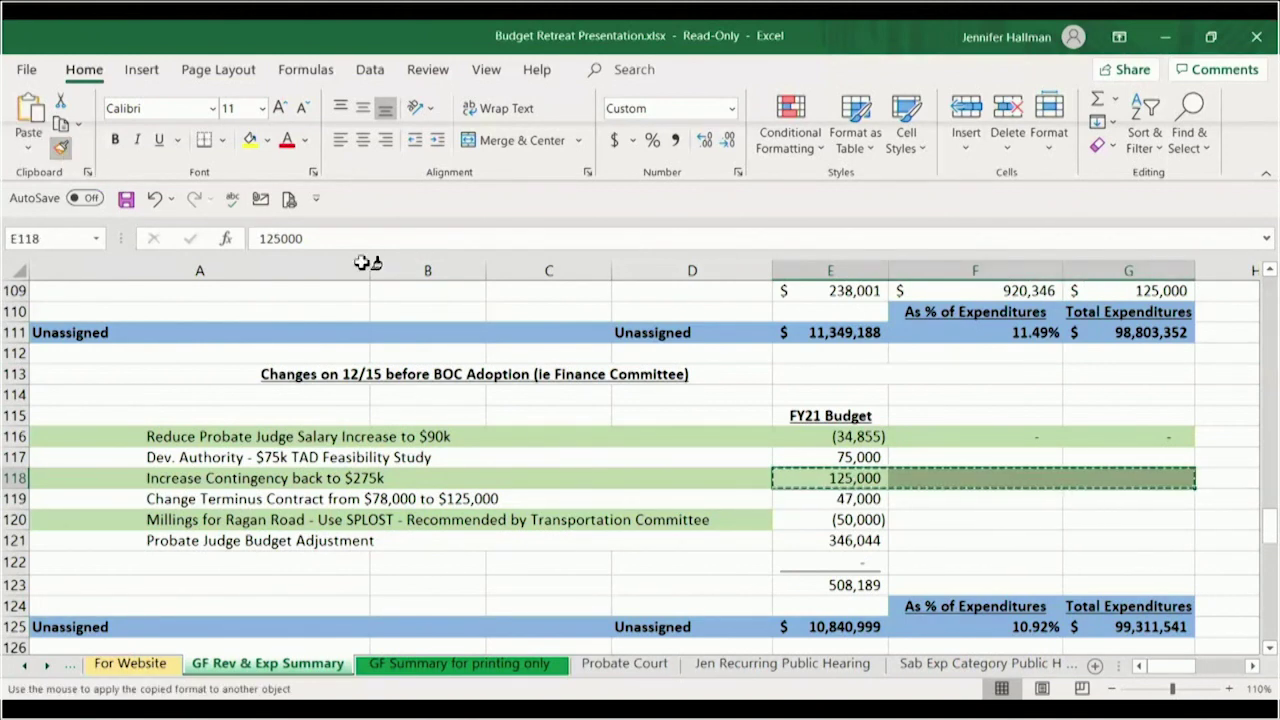
click(815, 520)
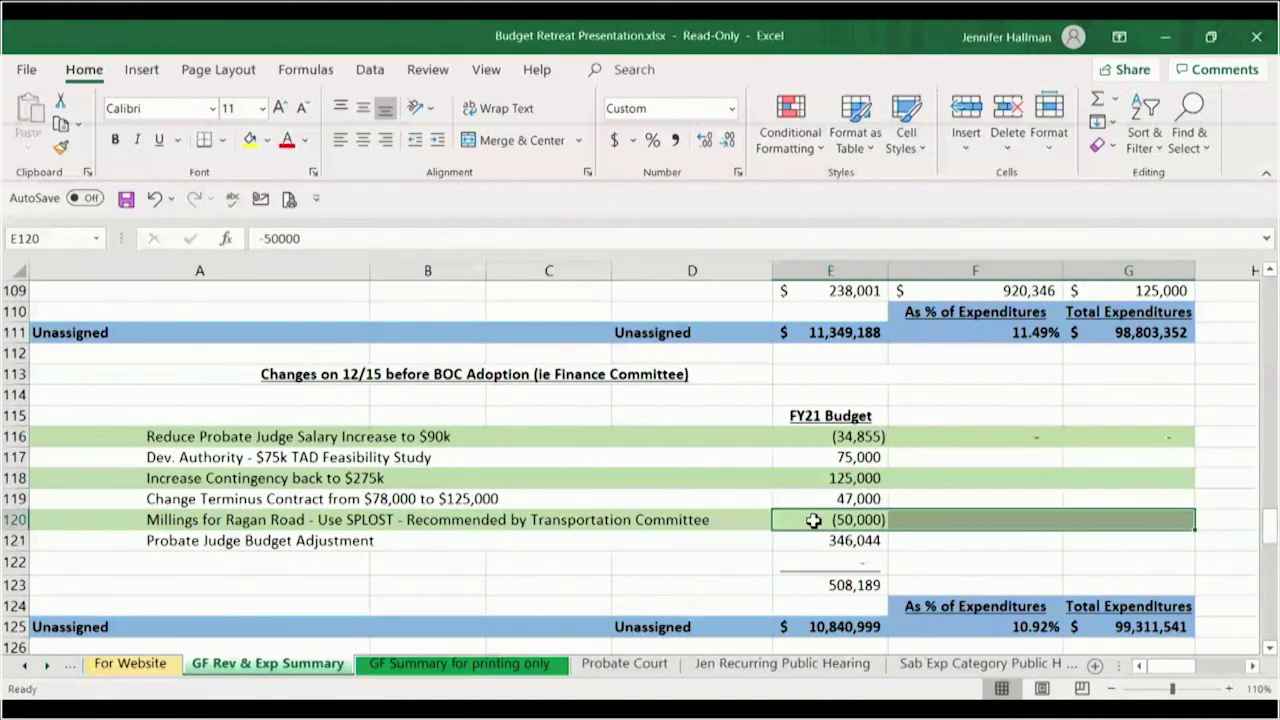
- Copy the formatting of A120:G120 to the blank row 122 with Format Painter and reapply the underline to E122
click(338, 572)
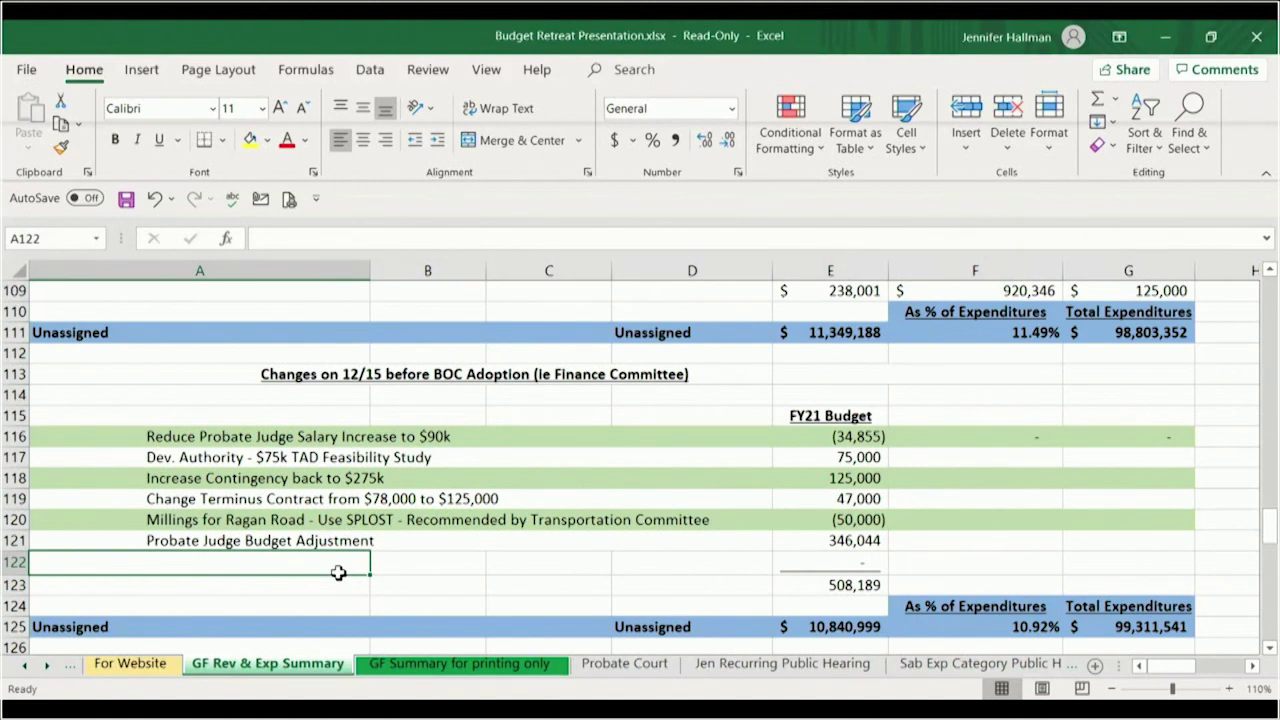
click(326, 518)
key(shift+Right)
key(shift+Right)
key(shift+Right)
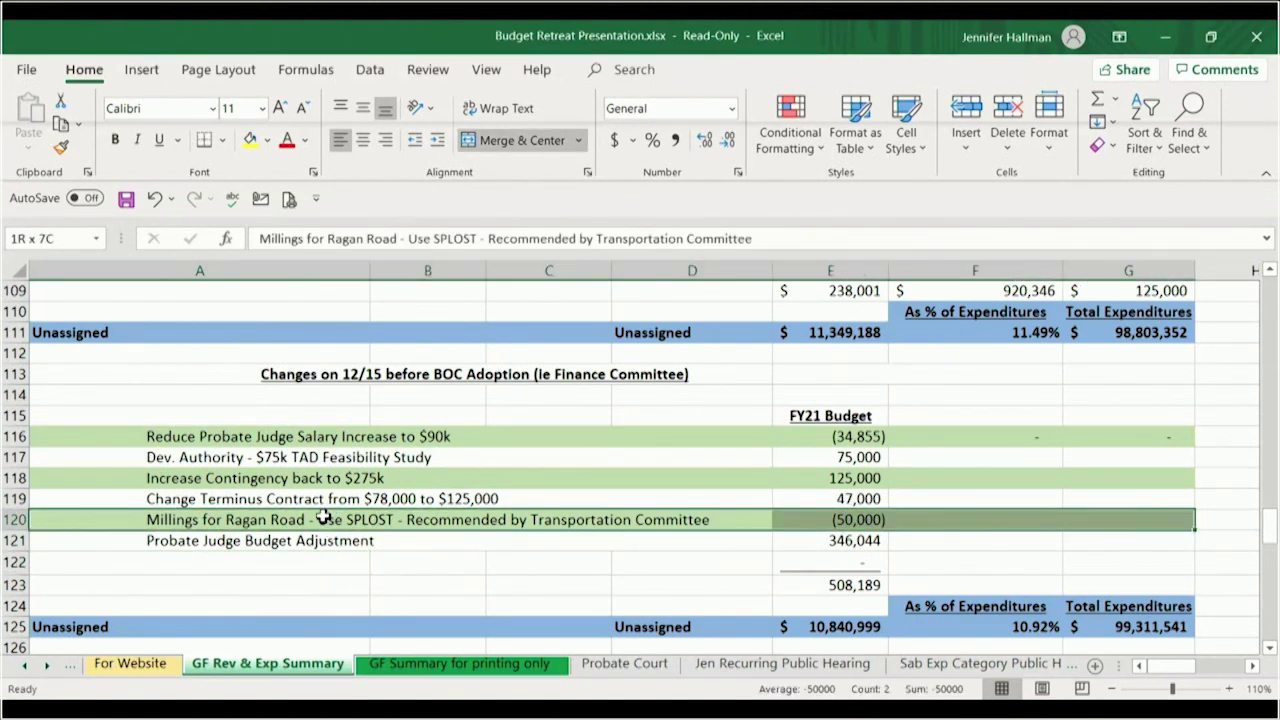
click(61, 147)
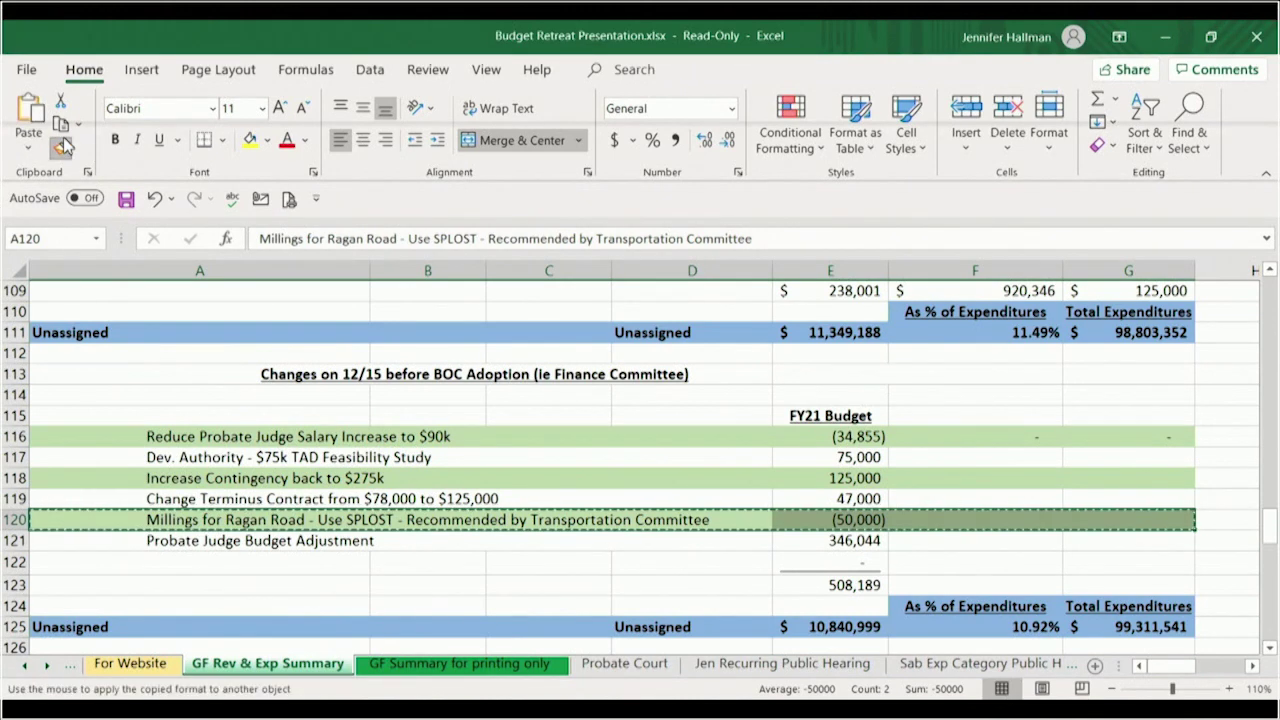
click(342, 563)
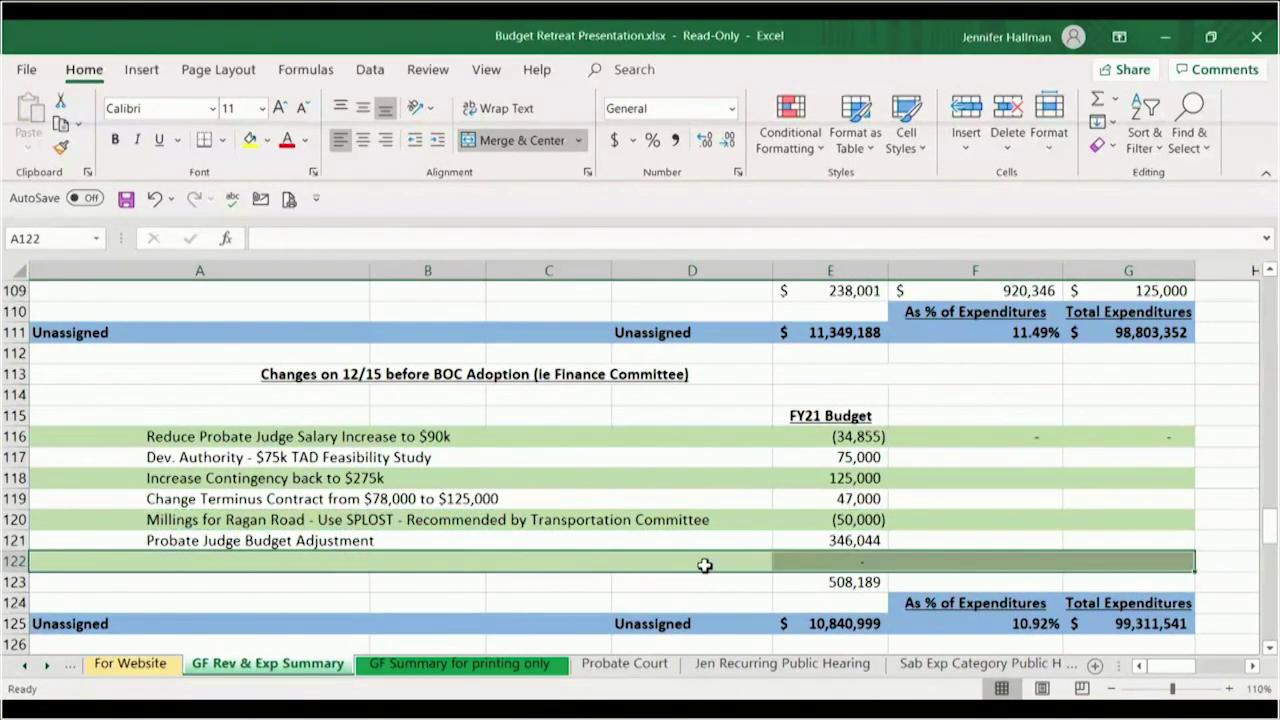
click(799, 566)
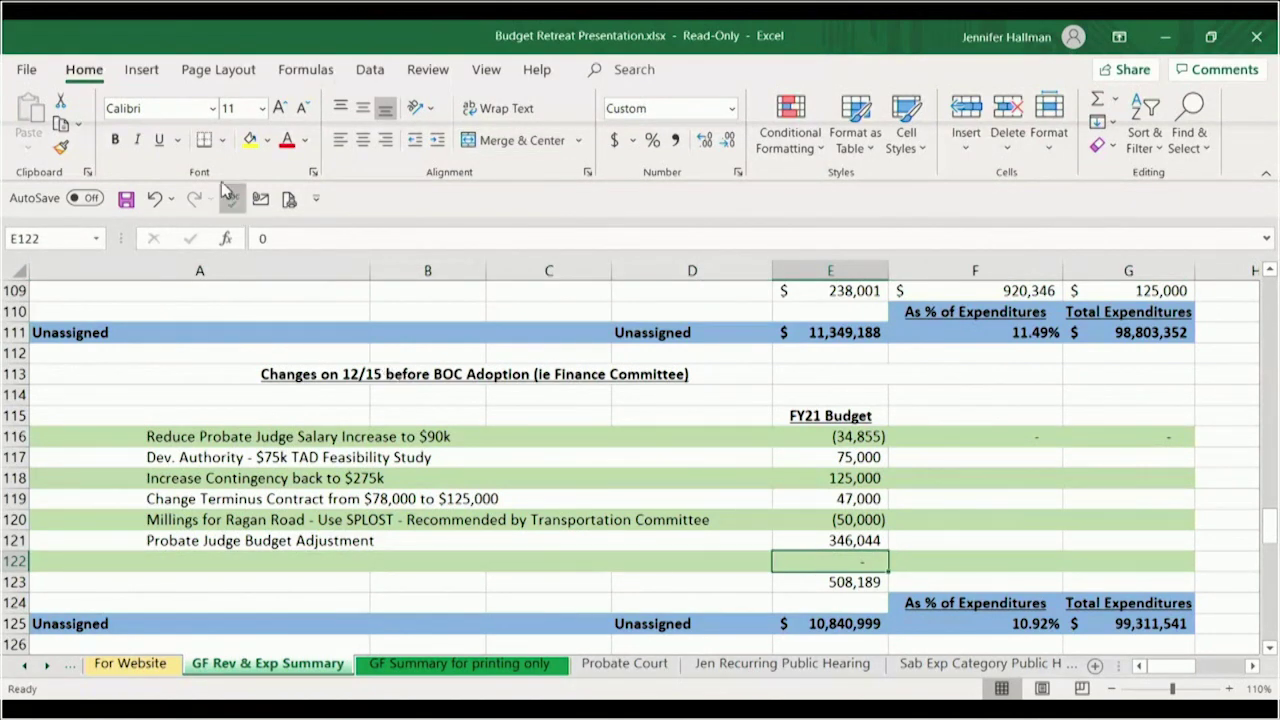
click(162, 141)
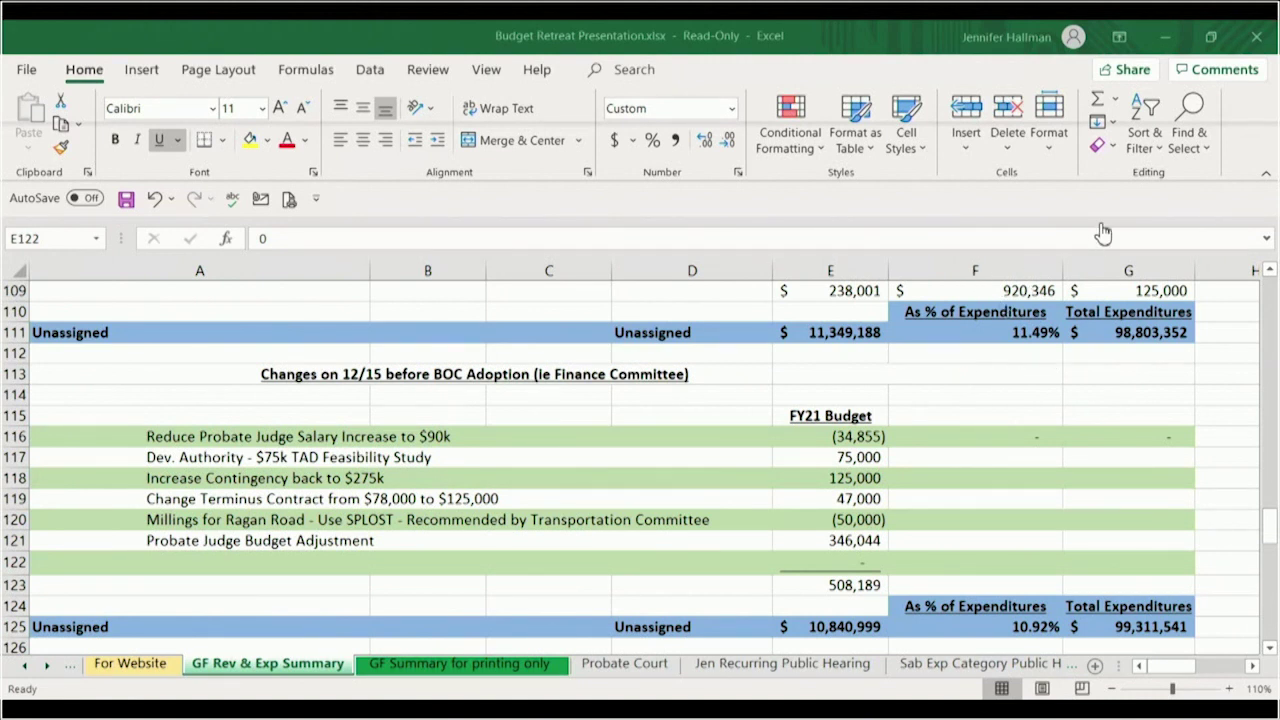
- Enter 300000 in E122, the empty amount row above the total of the 12/15 changes
click(829, 569)
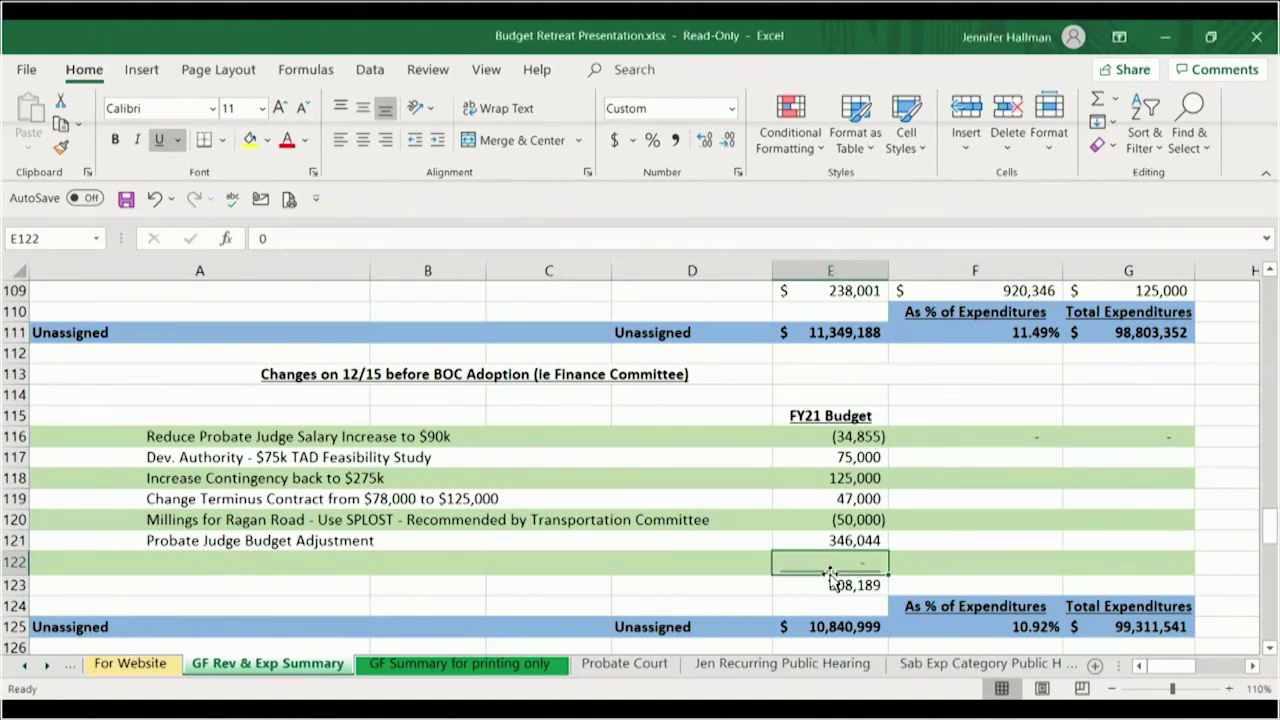
text(300000)
key(Return)
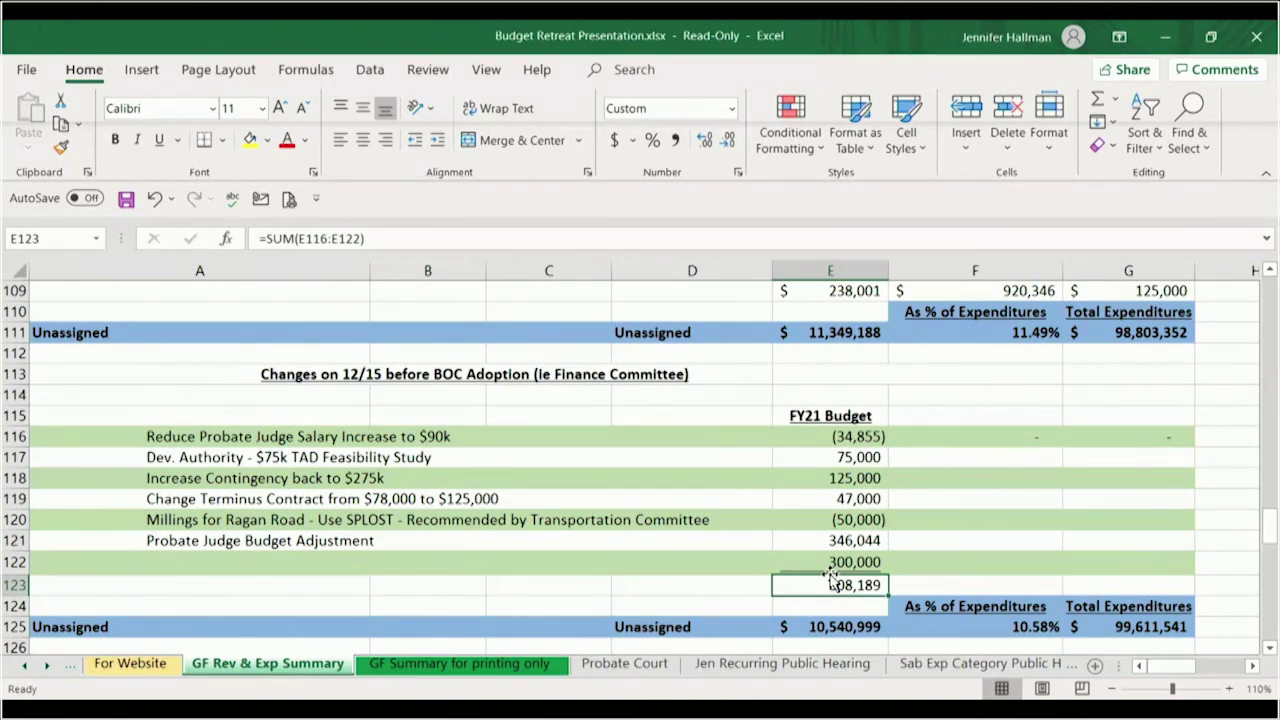
- Label row 122 of the 12/15 changes "Tax Commissioner Budget Adjustment" in A122
key(Up)
key(Left)
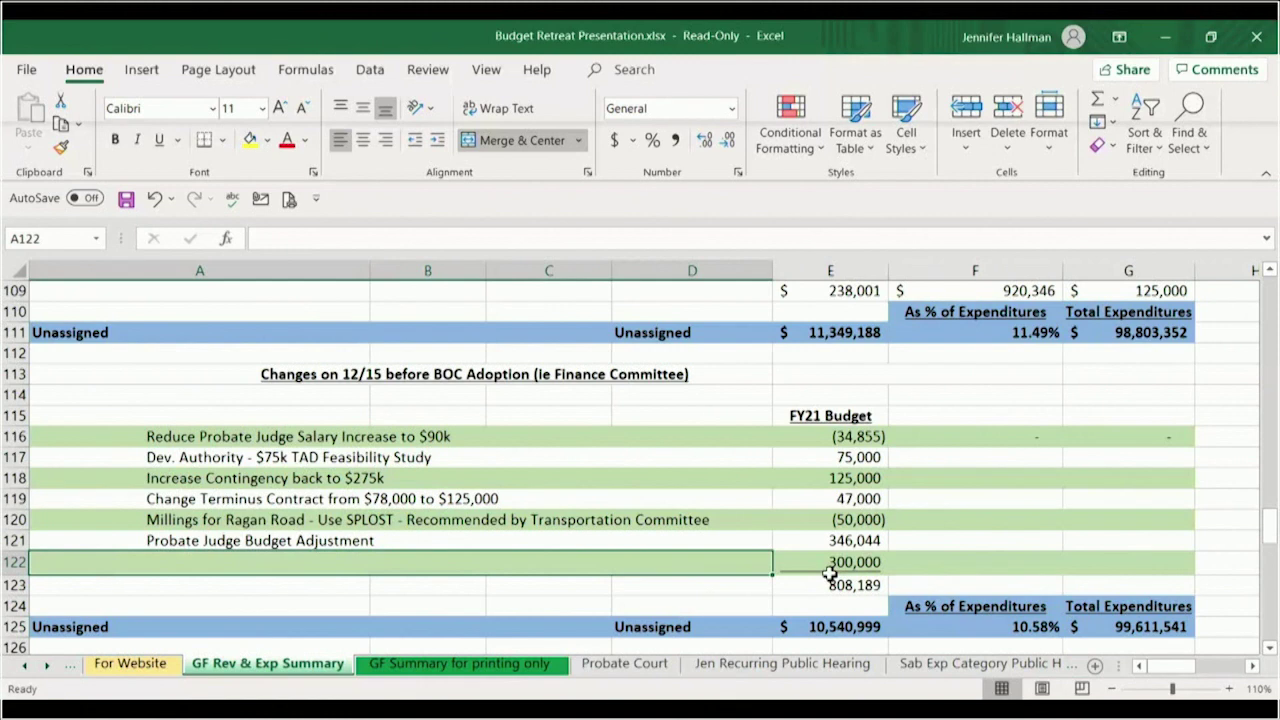
text(Ta )
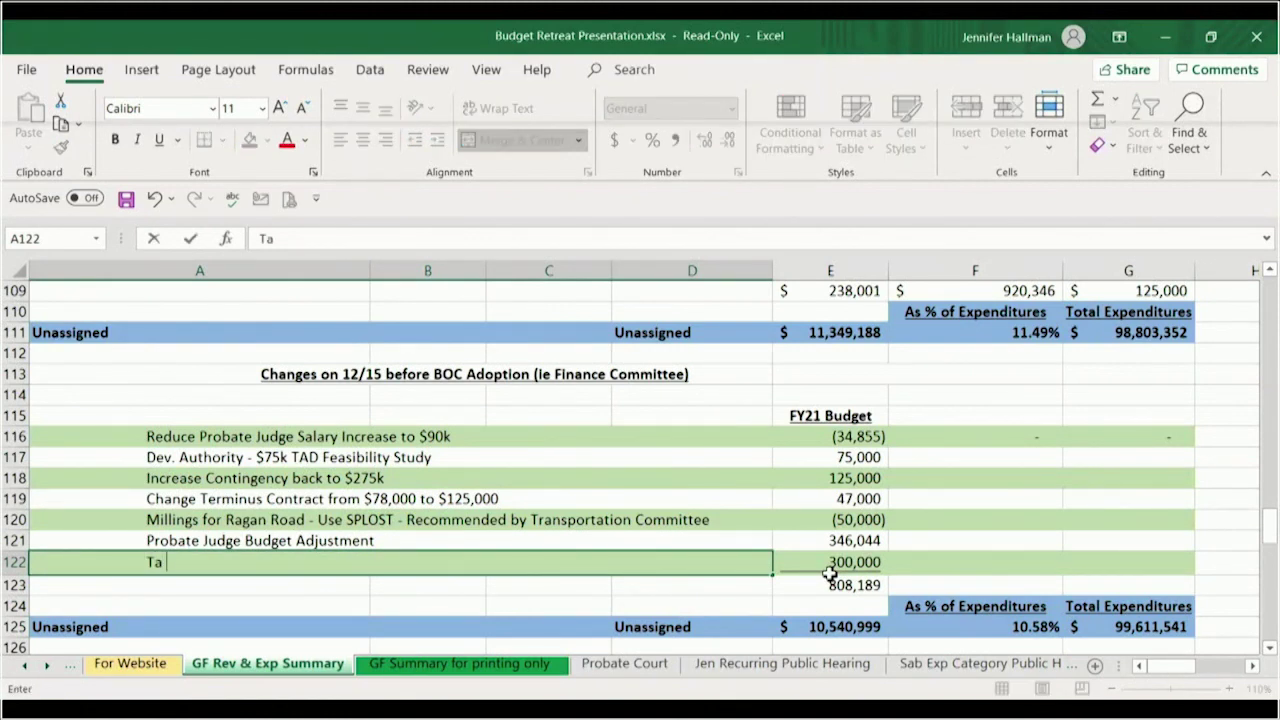
text(x Commissioner)
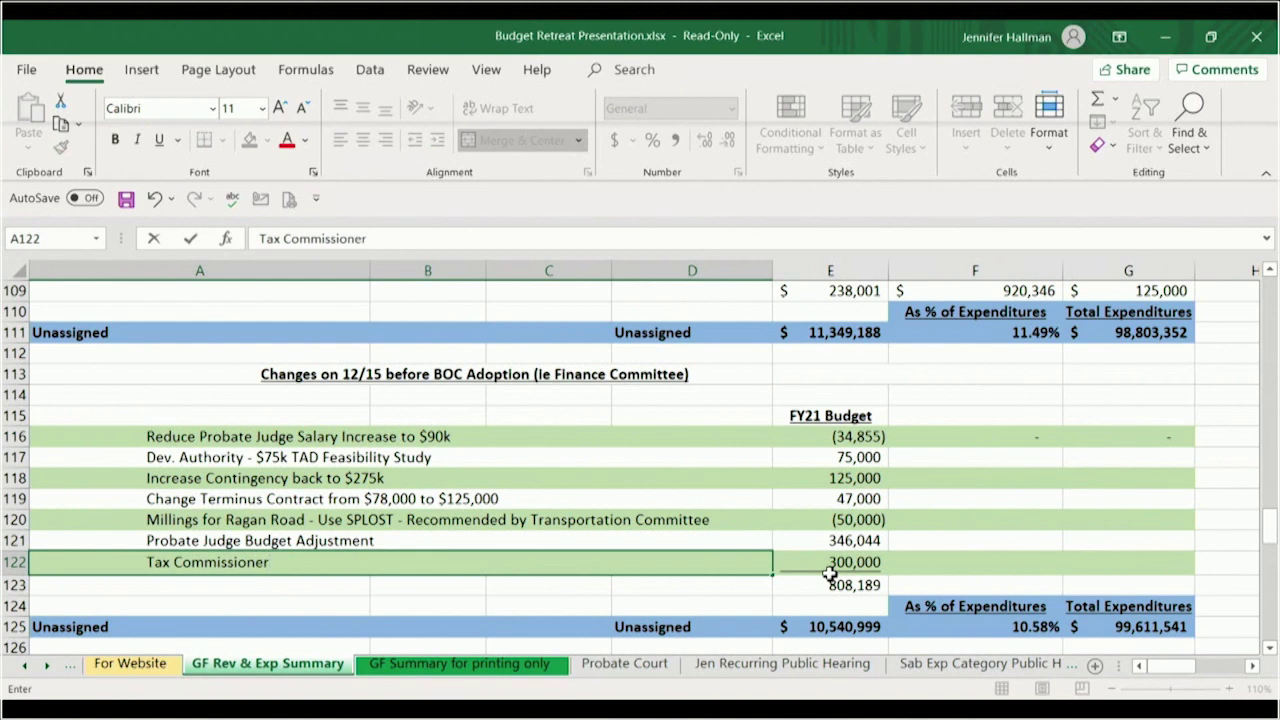
text( Budget Adjustment)
key(Return)
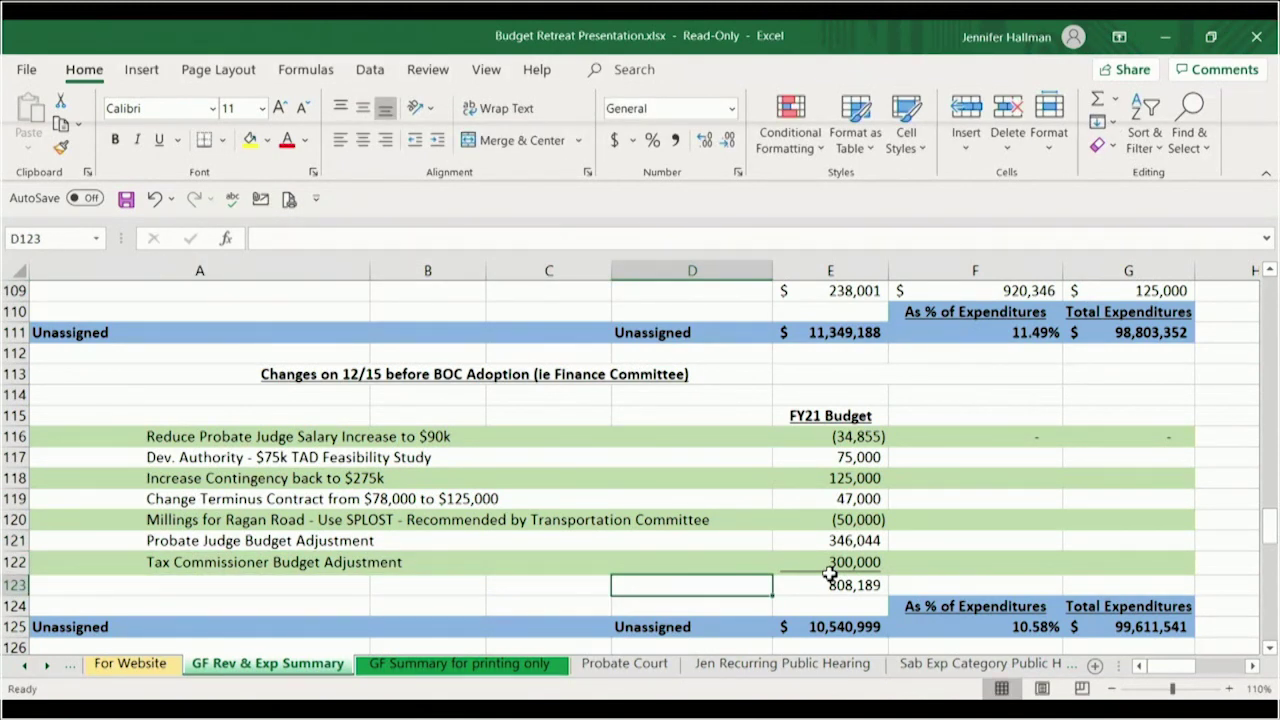
click(763, 564)
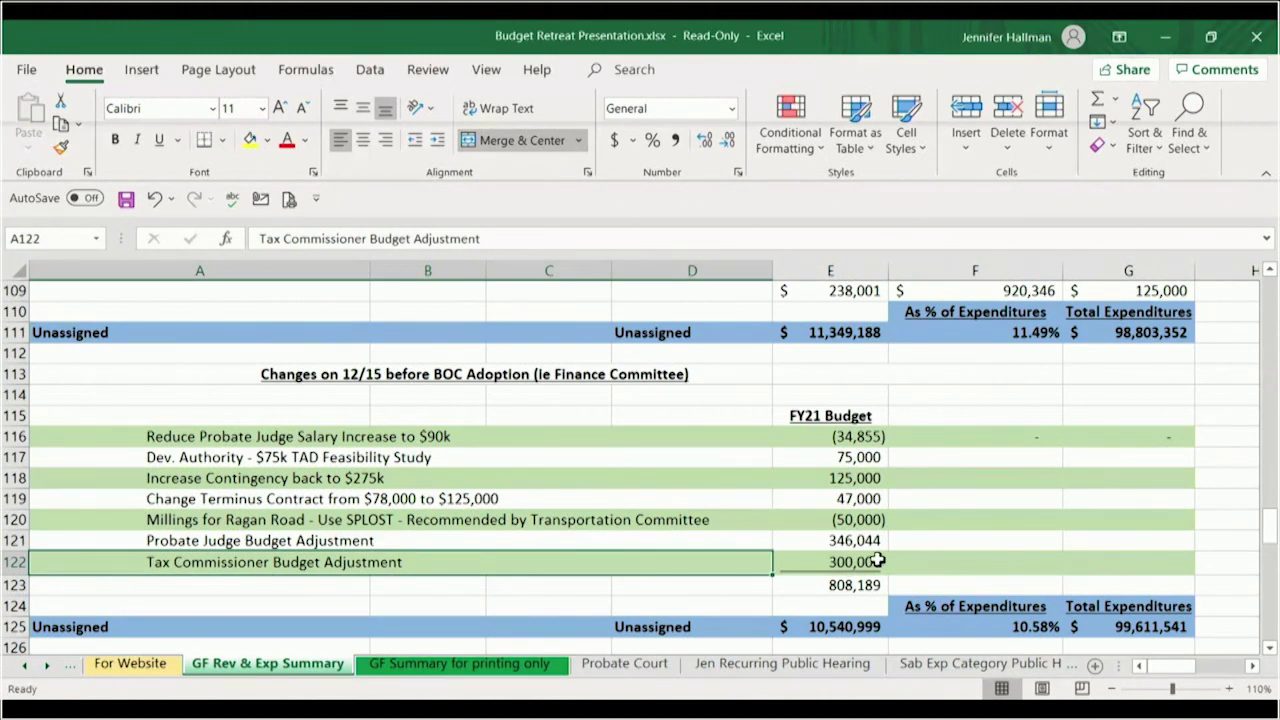
click(857, 562)
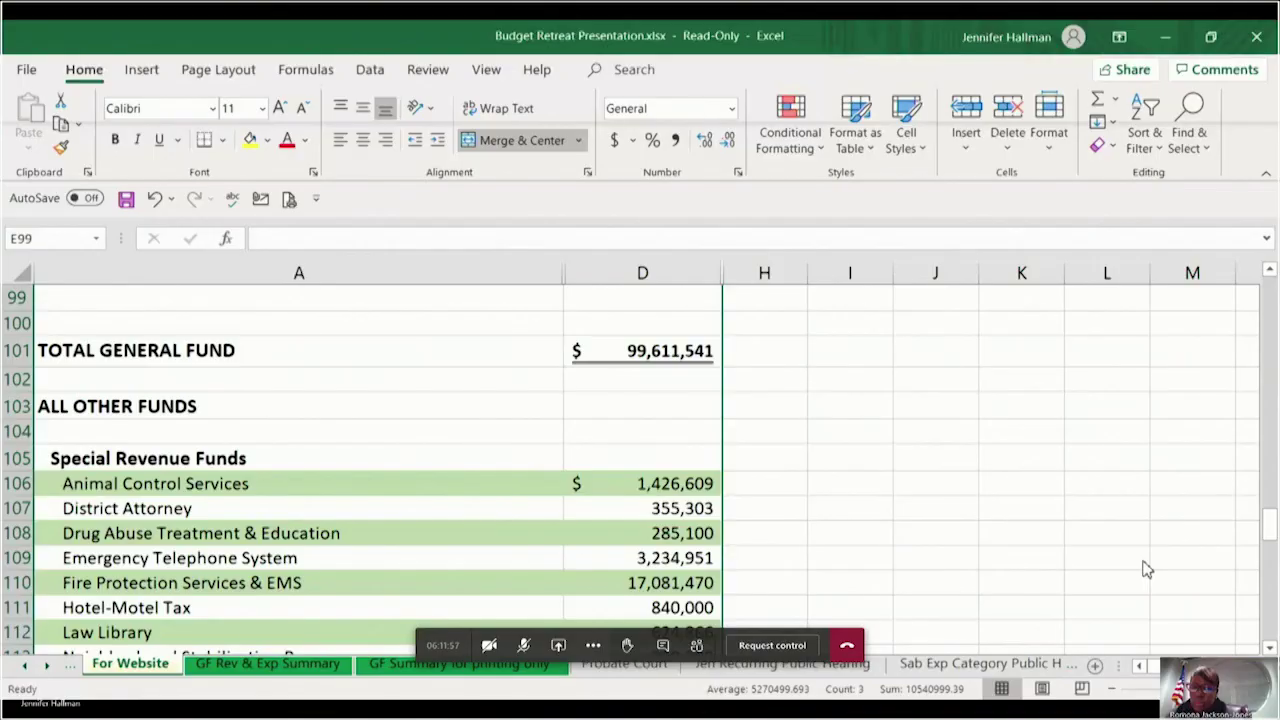
- On the For Website sheet, check the TOTAL GENERAL FUND entry in D101 and trace the cells summed by the TOTAL ALL FUNDS formula in D146
click(641, 347)
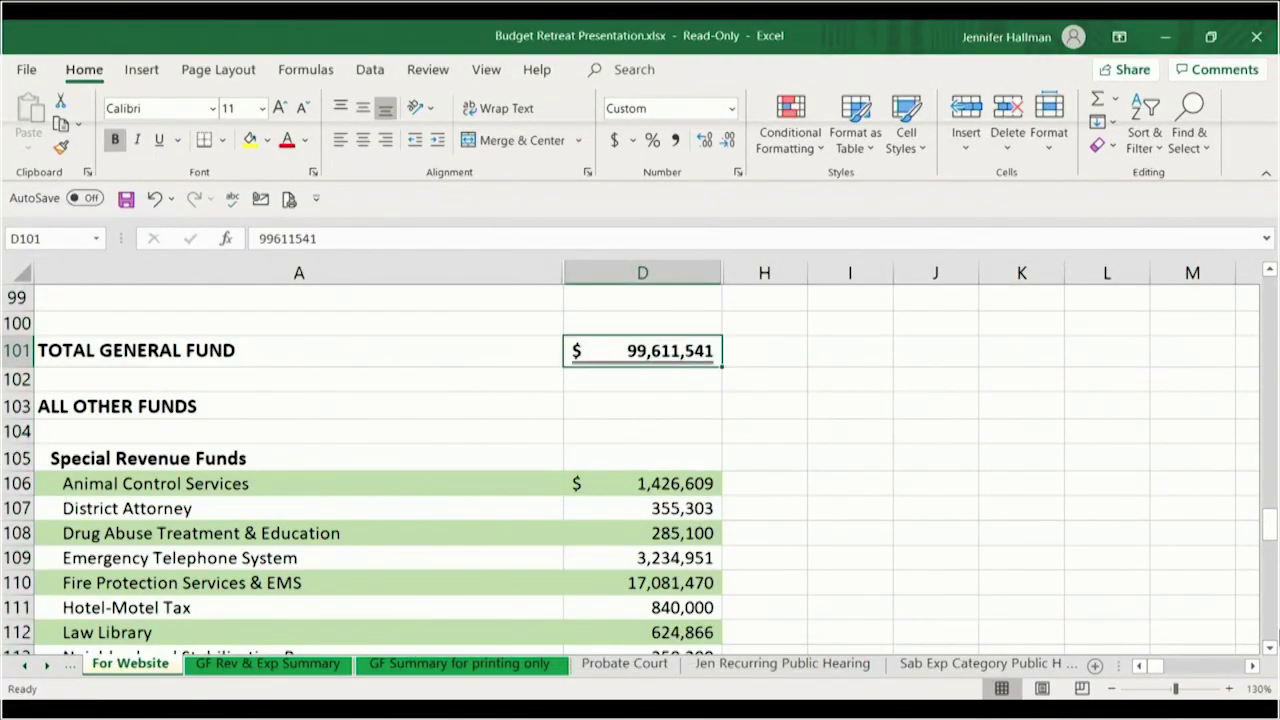
click(1272, 649)
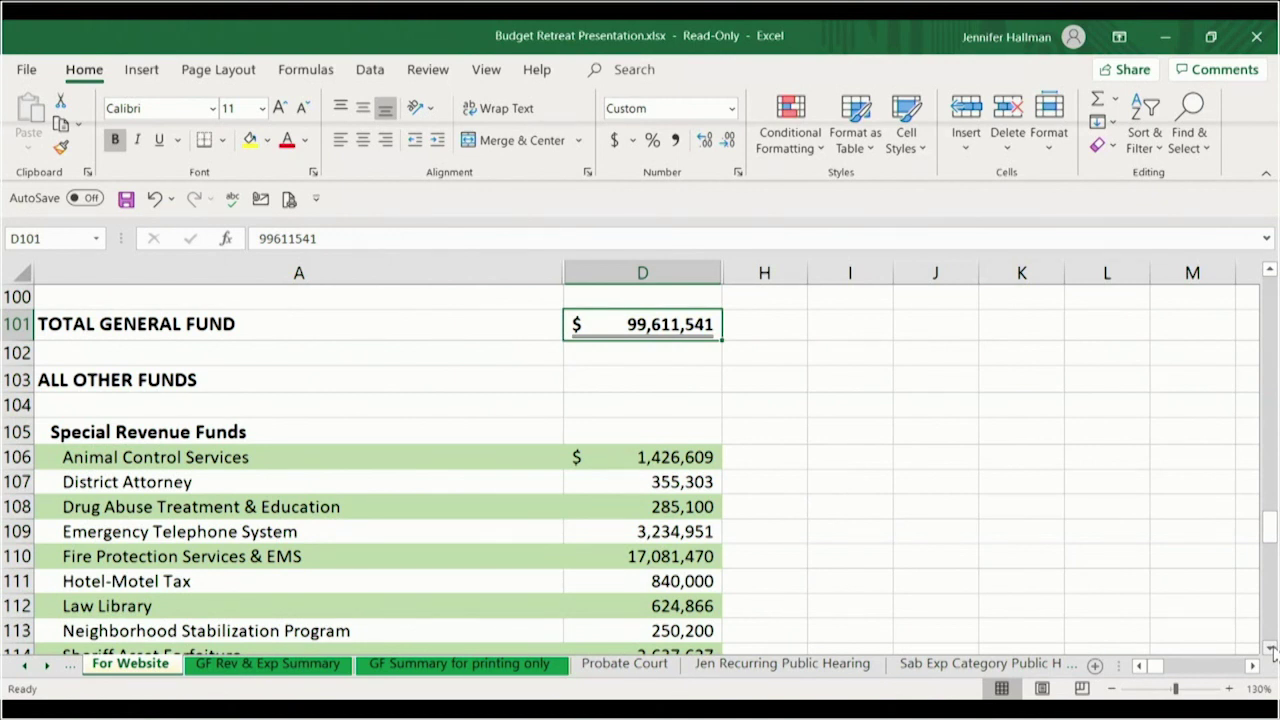
click(1272, 649)
drag(1272, 649, 1272, 649)
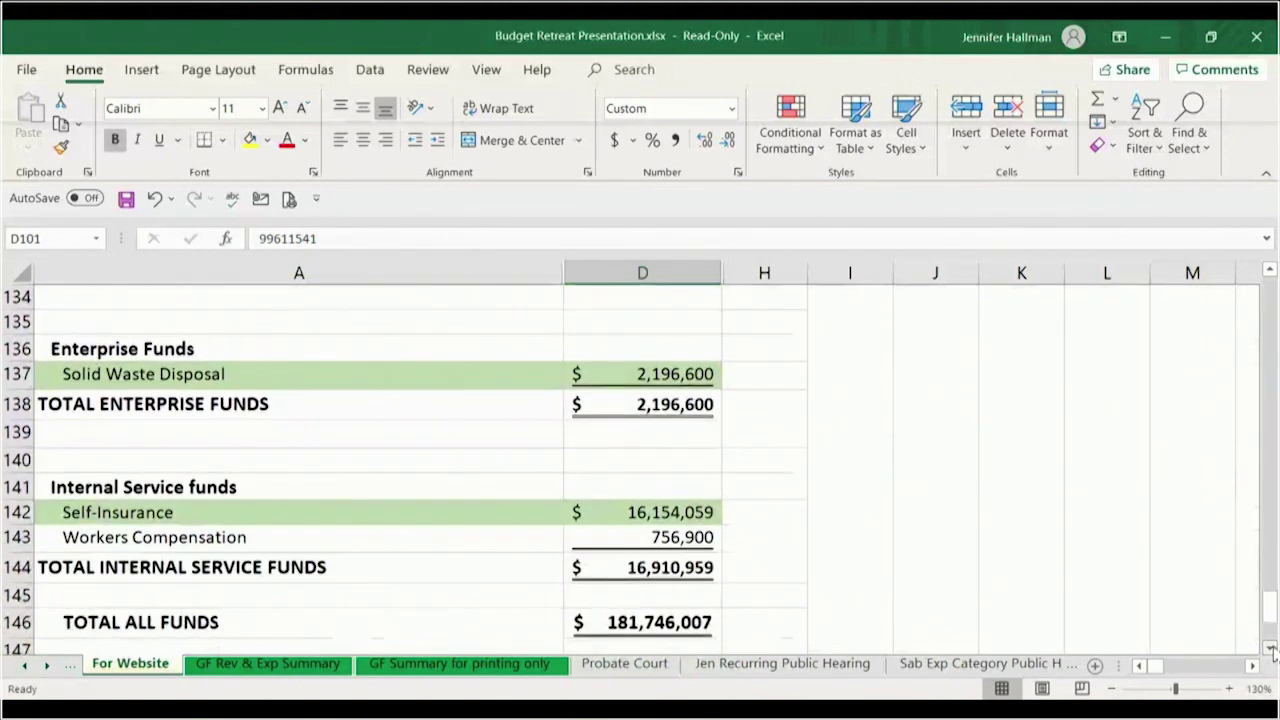
click(628, 622)
double_click(630, 623)
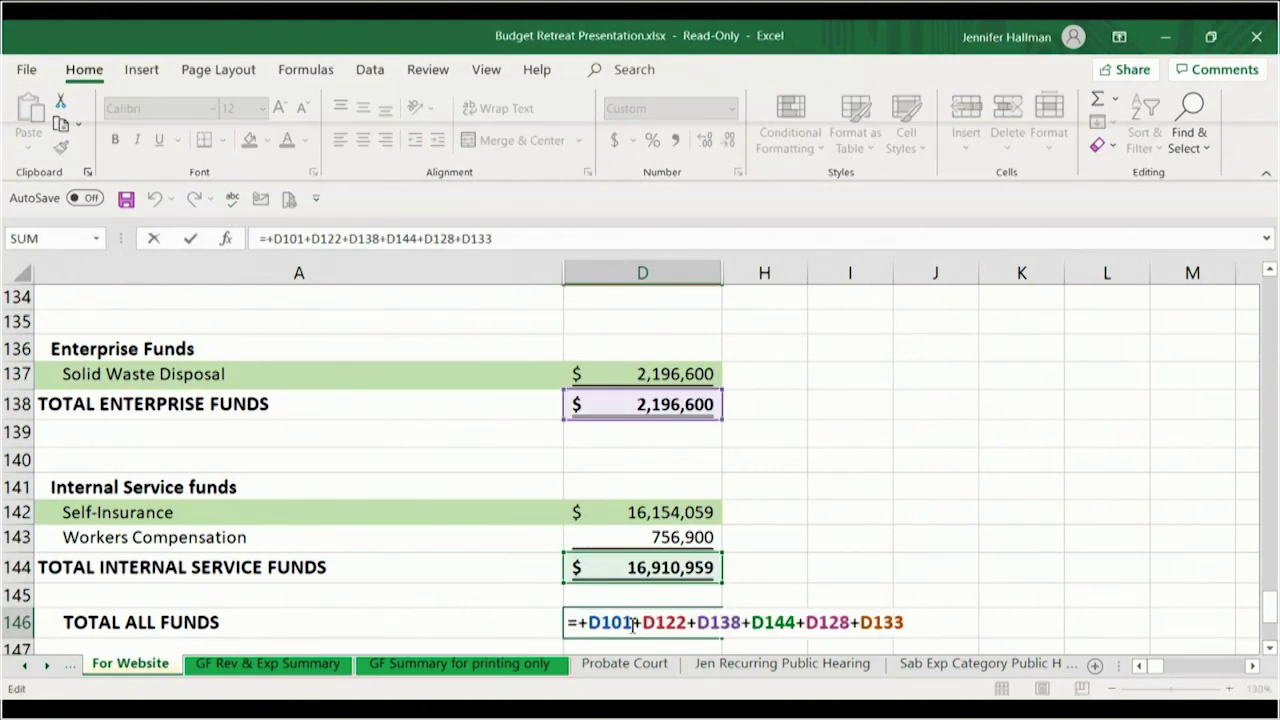
drag(1269, 270, 1270, 272)
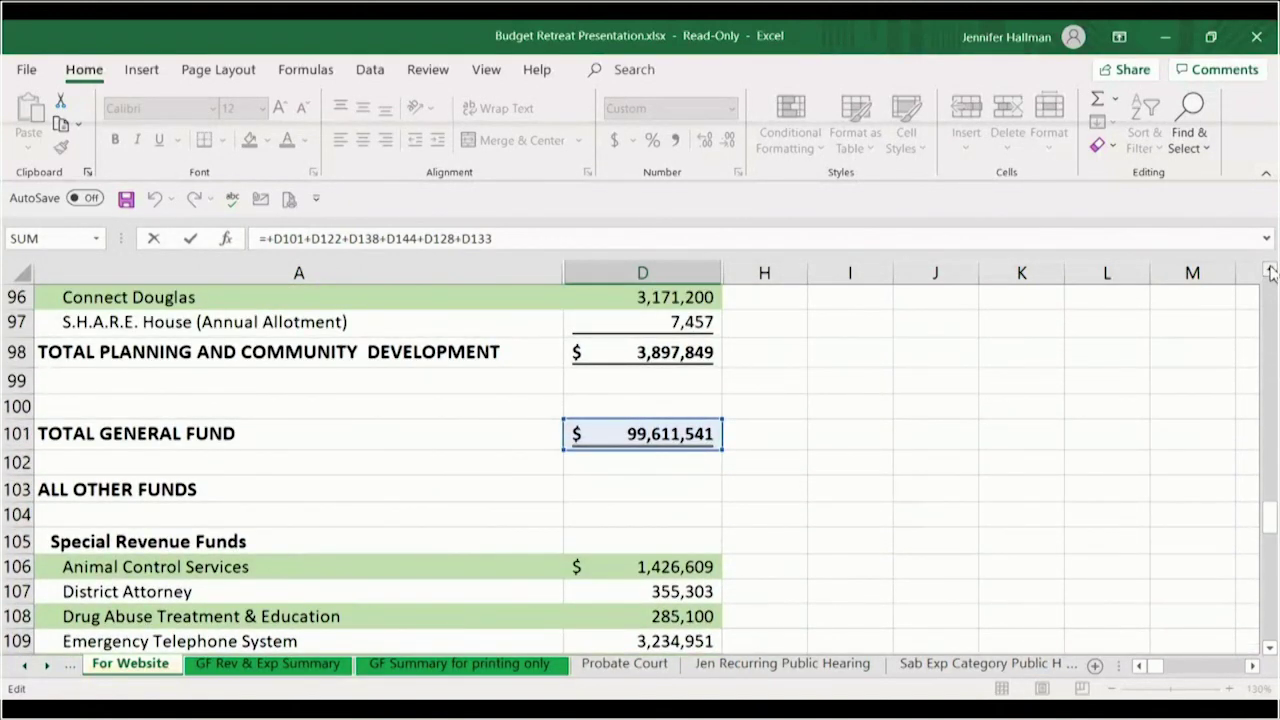
key(Return)
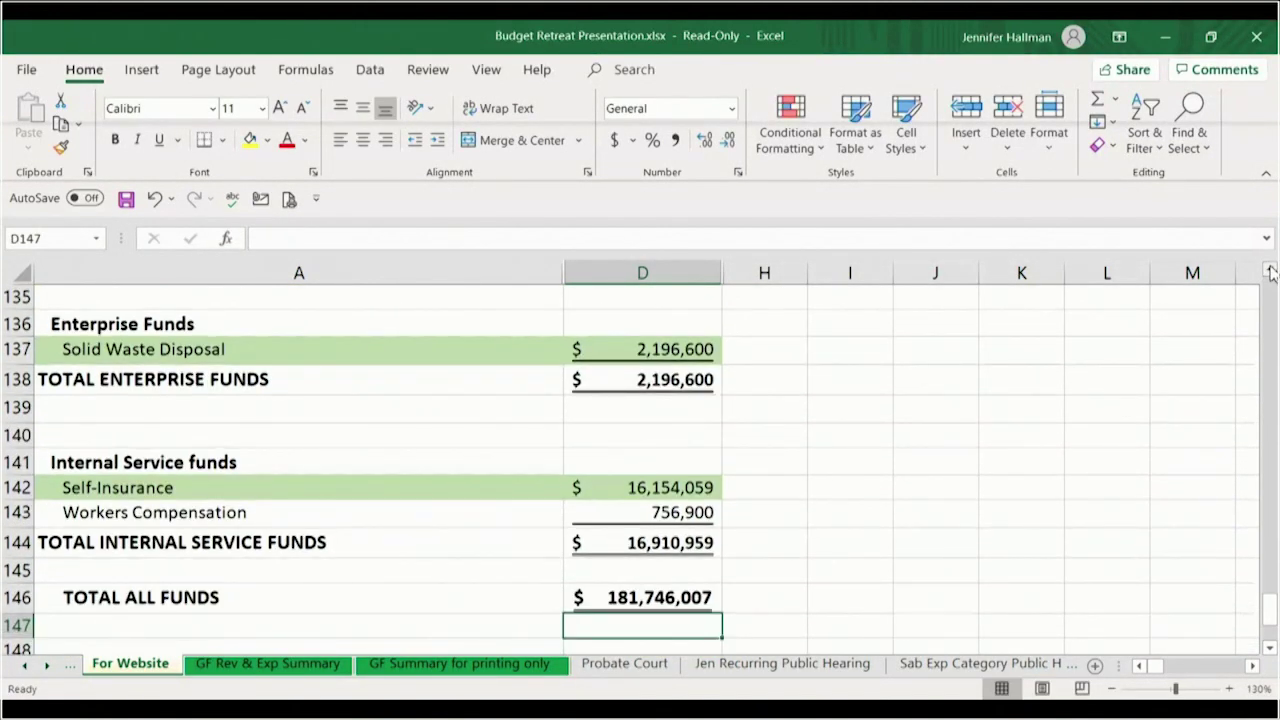
key(Up)
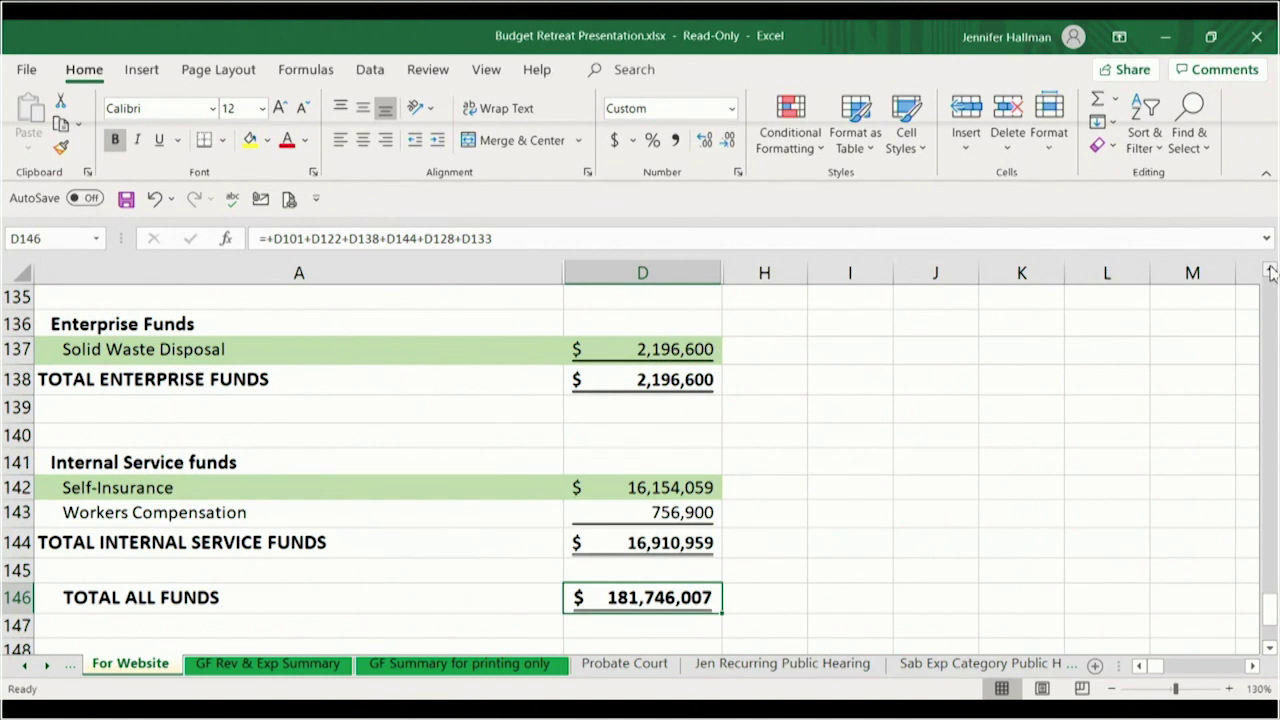